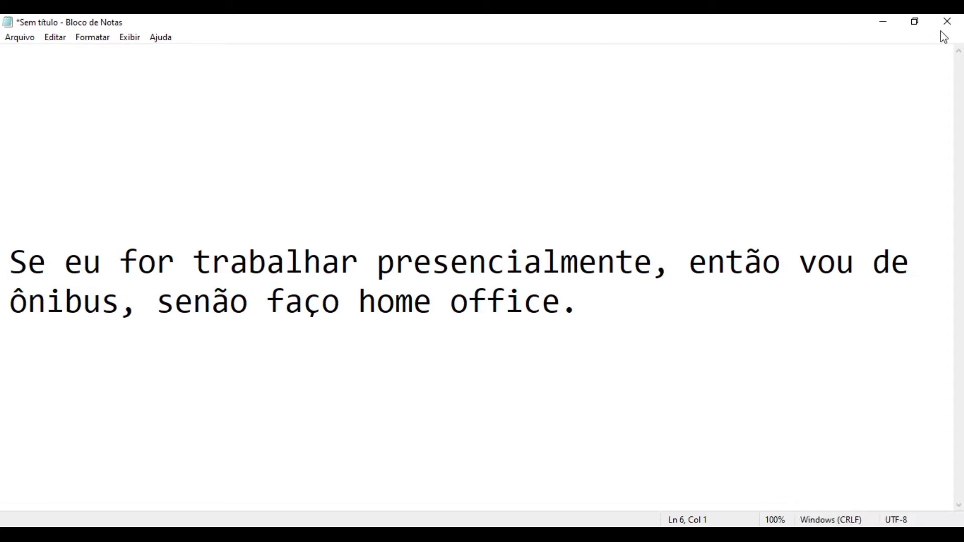
# - Leave the Notepad note and switch to the Excel workbook Função SE_Resolvido
pyautogui.click(950, 27)
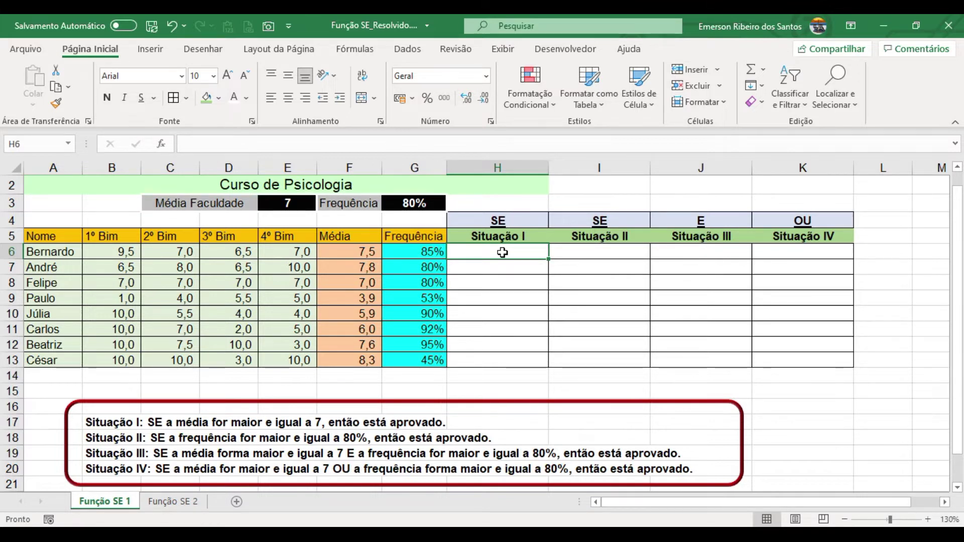
pyautogui.write('=')
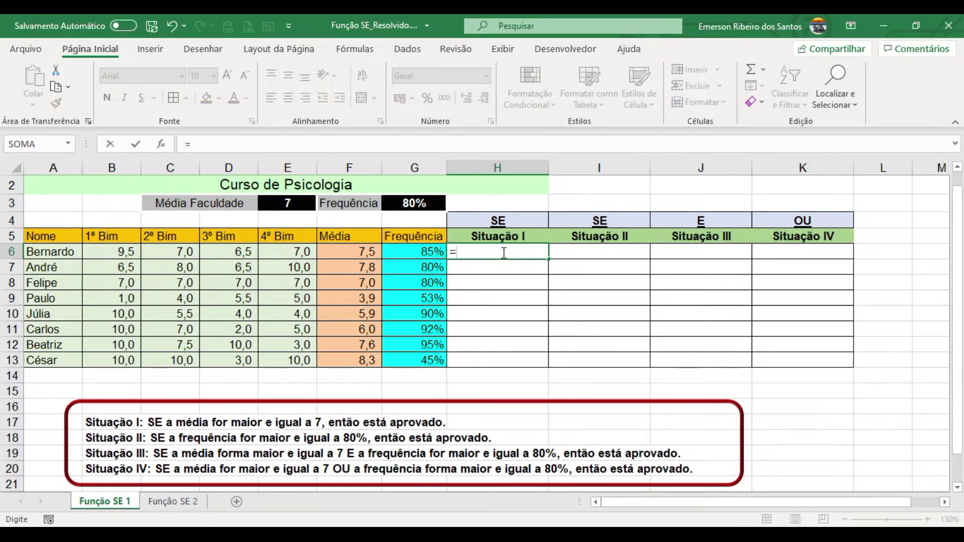
pyautogui.write('se')
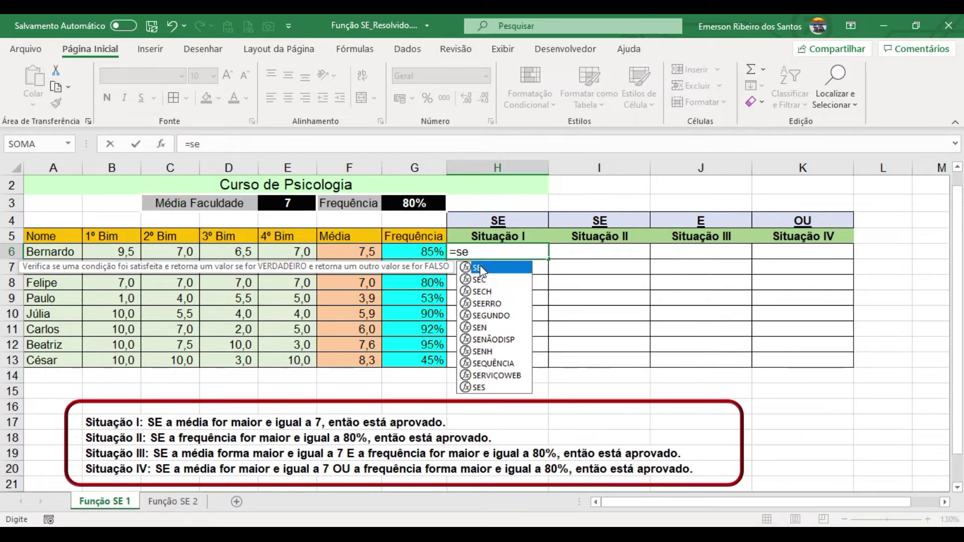
pyautogui.doubleClick(496, 268)
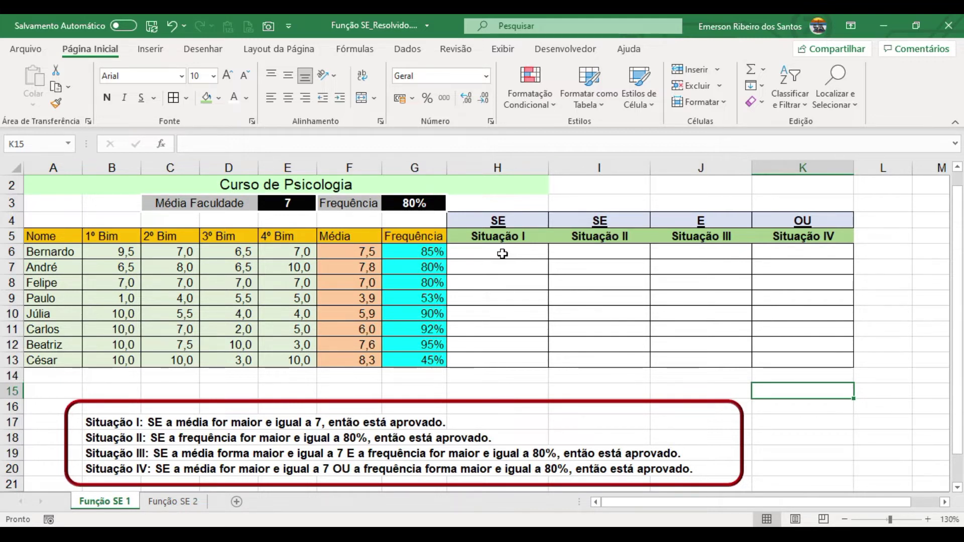
# - Begin a SE formula in H6 with the logical test F6>=$E$3, using an absolute reference to the Média Faculdade value
pyautogui.click(500, 252)
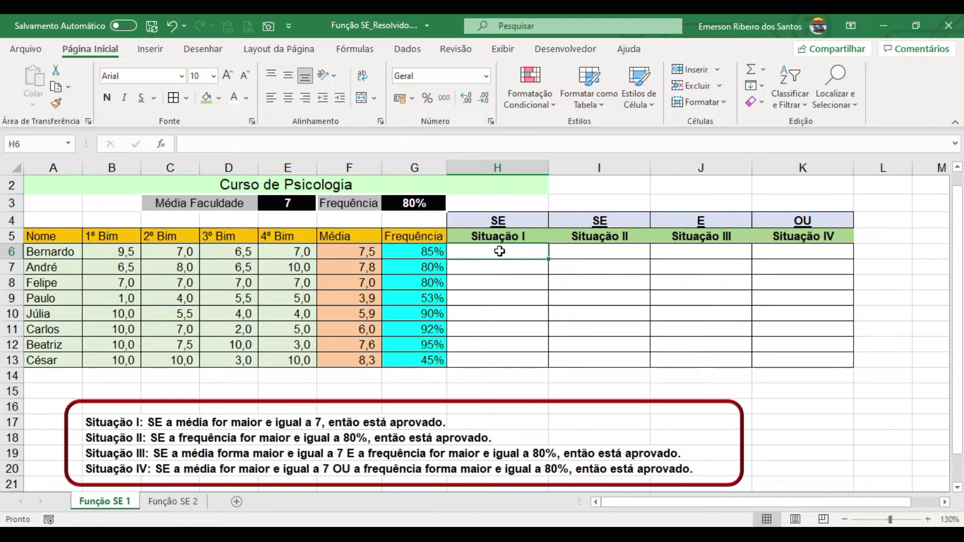
pyautogui.write('=se')
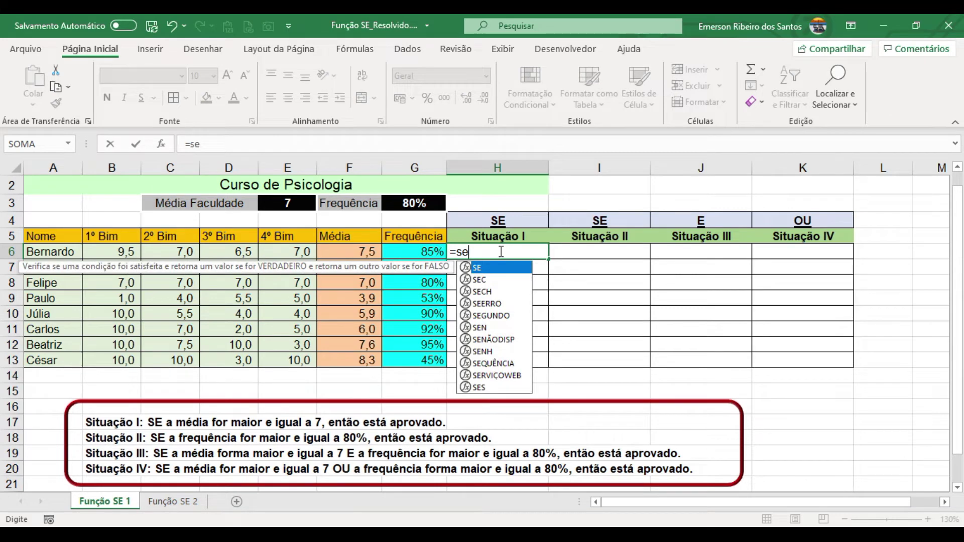
pyautogui.press('Tab')
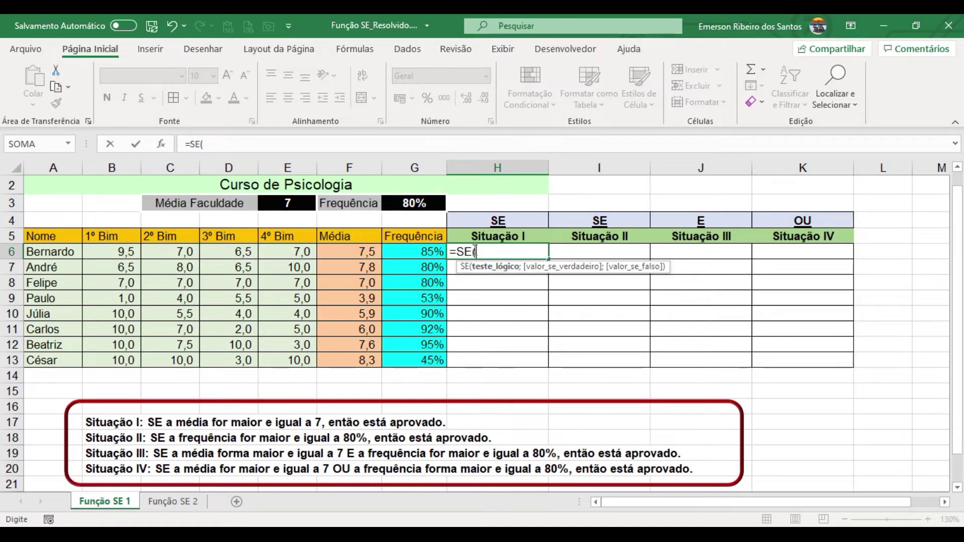
pyautogui.click(343, 253)
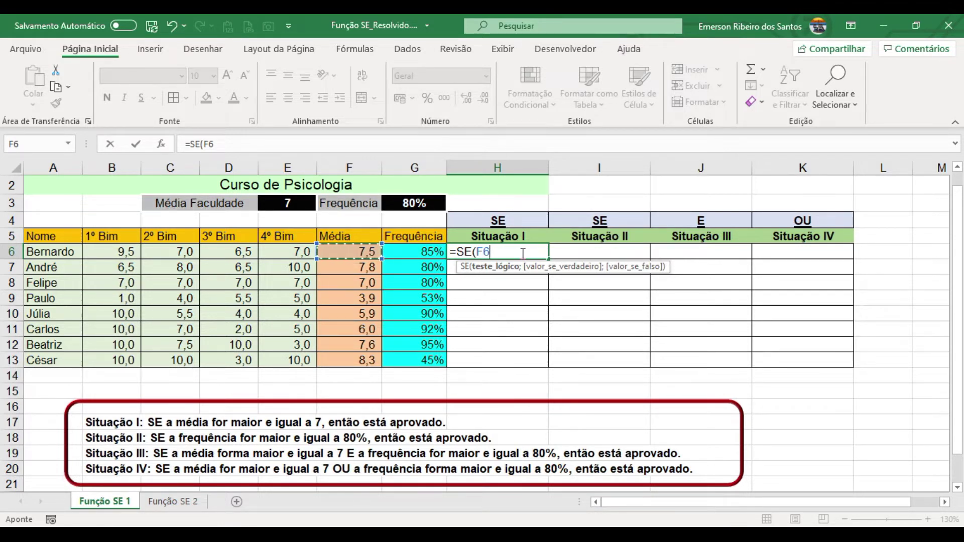
pyautogui.write('>=')
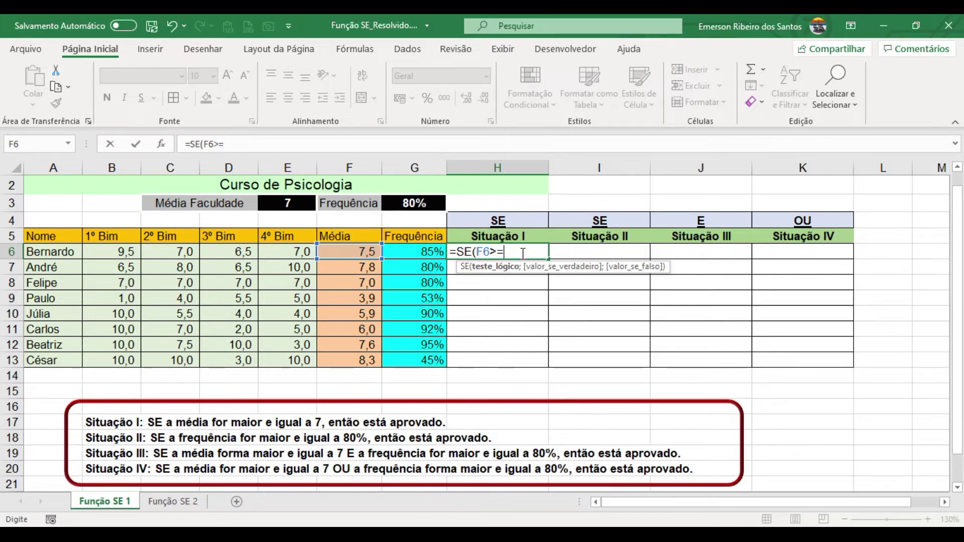
pyautogui.click(284, 203)
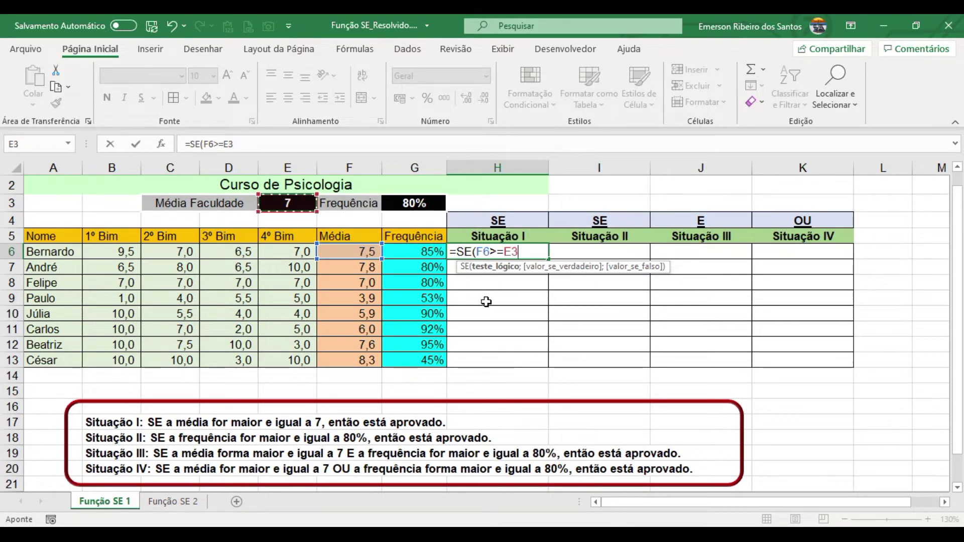
pyautogui.press('F4')
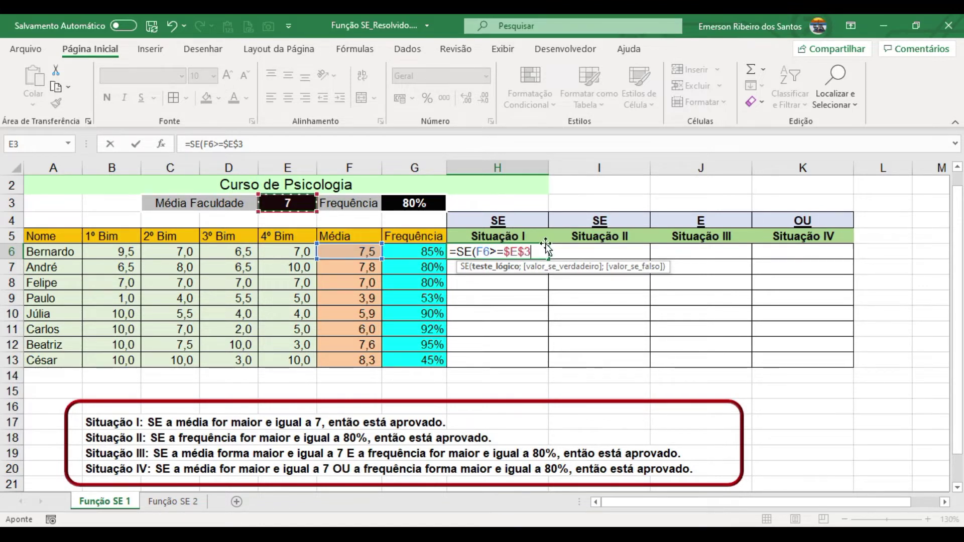
# - Cycle the E3 reference in the H6 formula through its mixed, relative and absolute forms, ending on $E$3
pyautogui.press('F4')
pyautogui.press('F4')
pyautogui.press('F4')
pyautogui.press('F4')
pyautogui.press('F4')
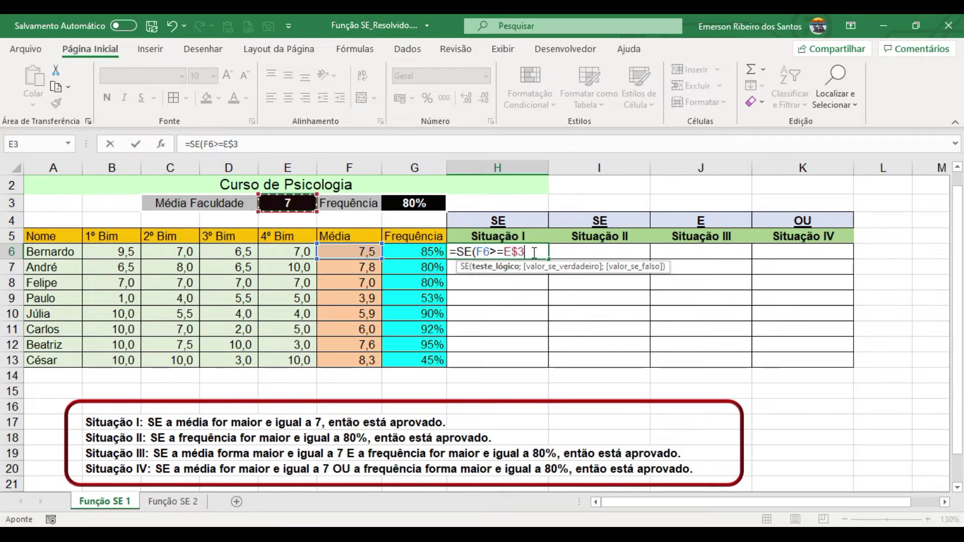
pyautogui.press('F4')
pyautogui.press('F4')
pyautogui.press('F4')
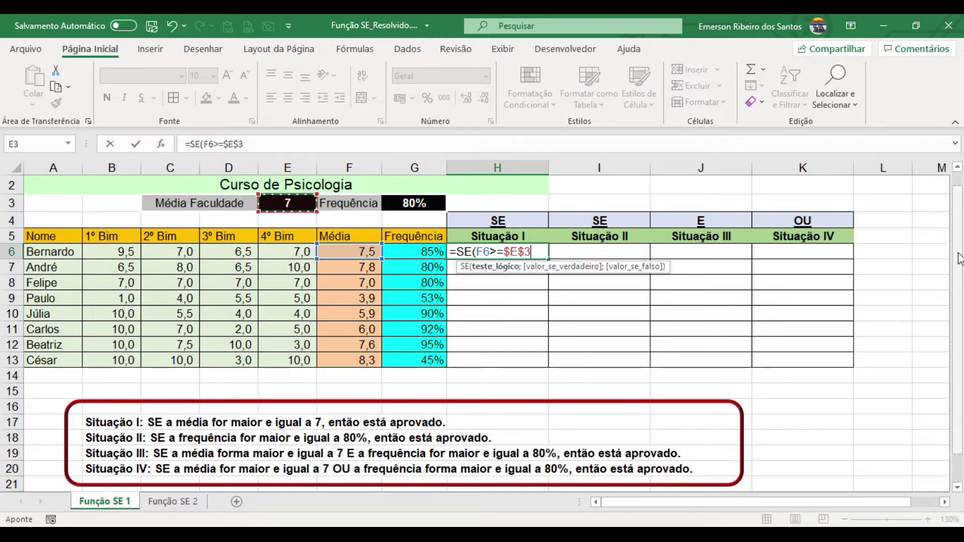
# - Complete the H6 formula with "Aprovado" as the true value and "Reprovado" as the false value, and enter it
pyautogui.write(';')
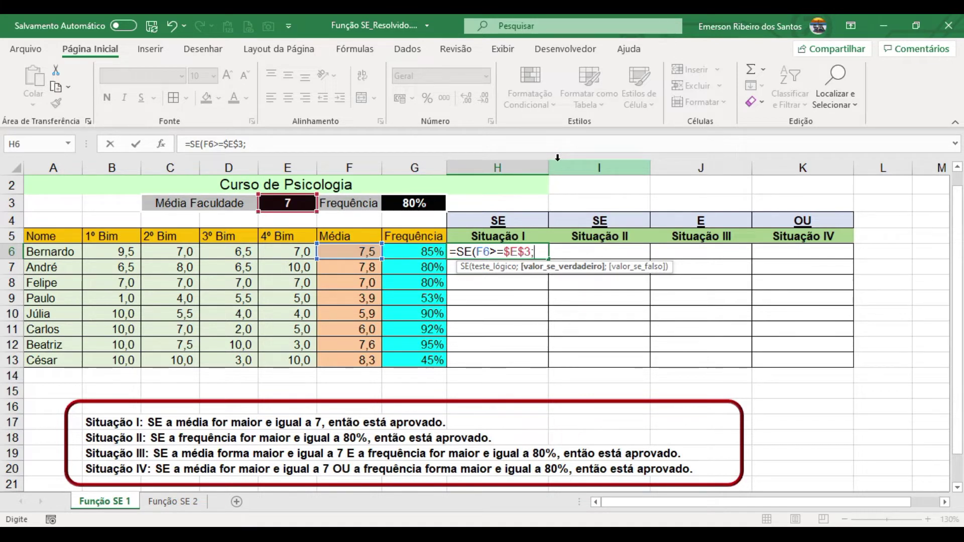
pyautogui.write('Aprovd')
pyautogui.press('BackSpace')
pyautogui.write('ado')
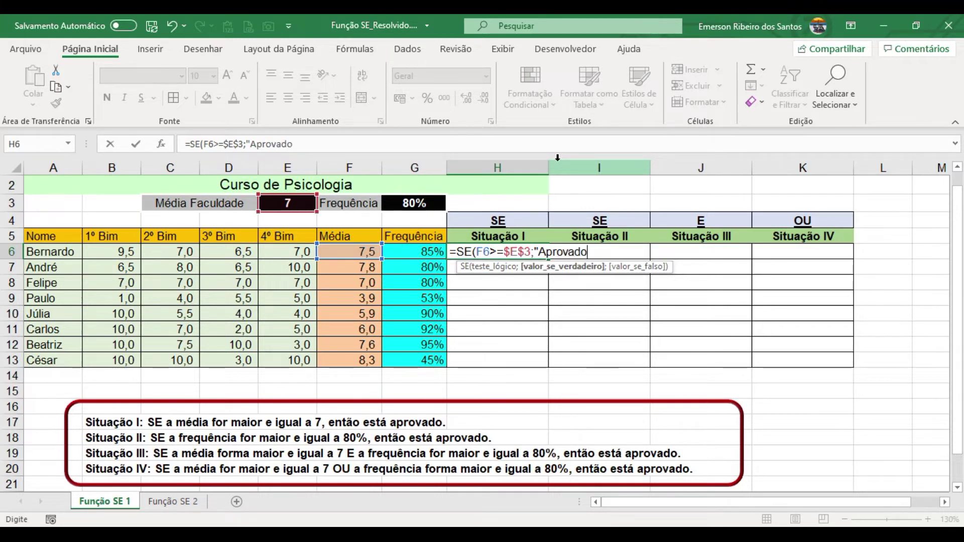
pyautogui.write('";')
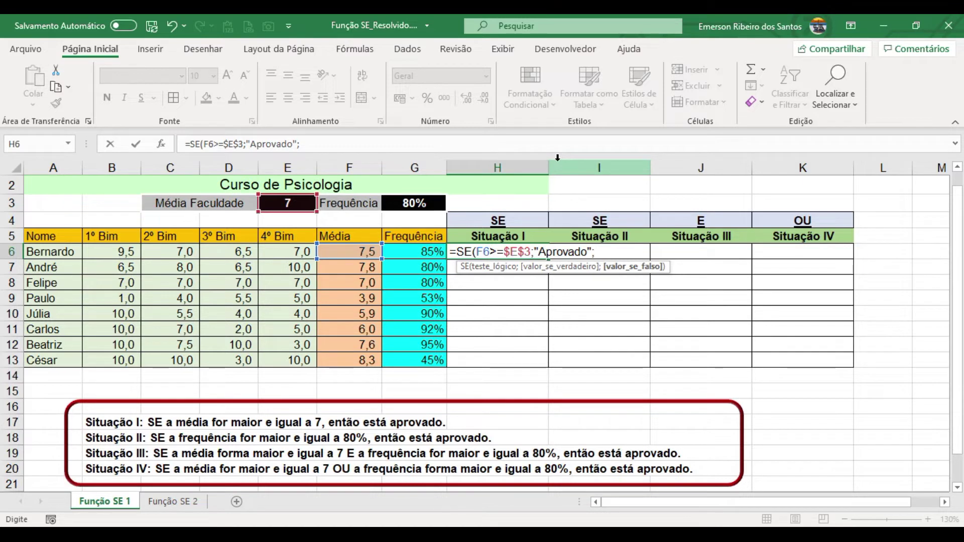
pyautogui.write('"Reprovado"')
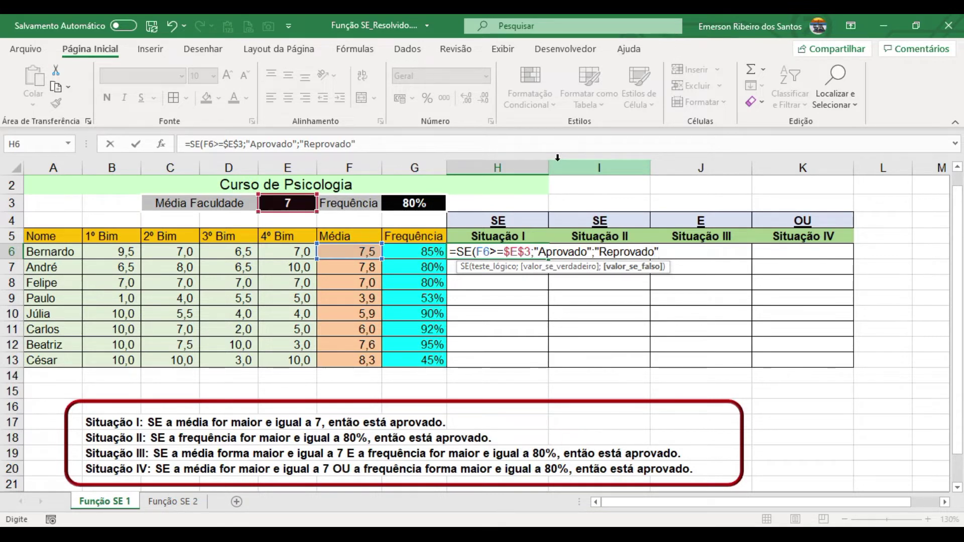
pyautogui.write(')')
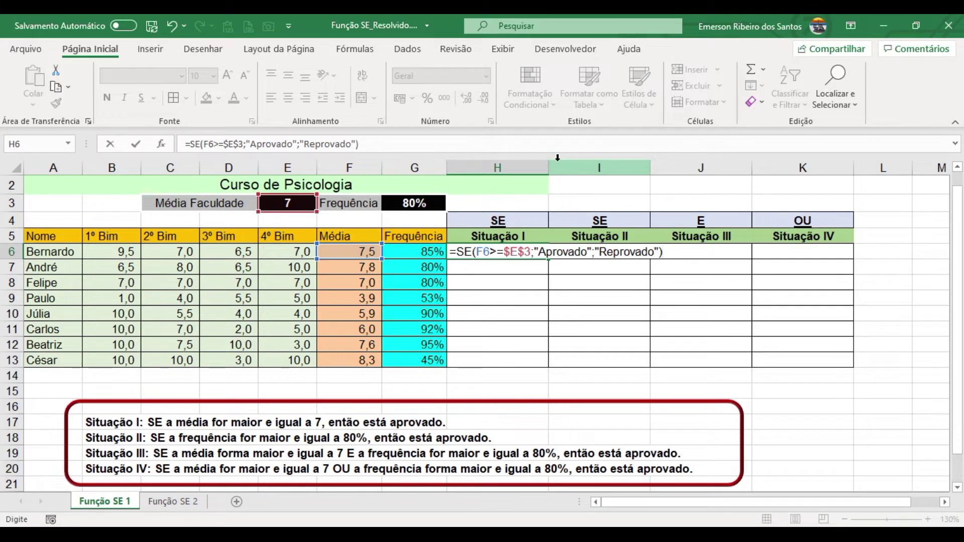
pyautogui.press('Return')
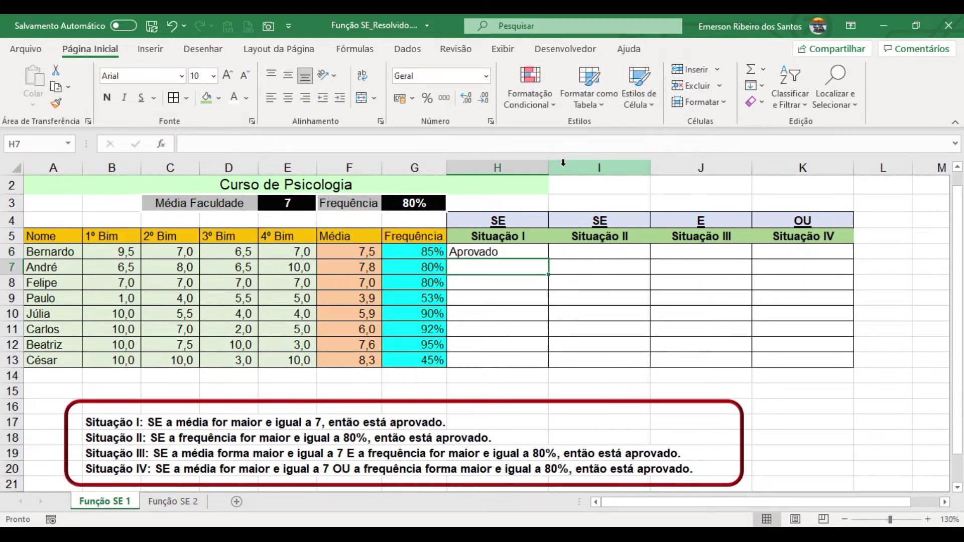
# - Fill the H6 formula down the Situação I column through H13
pyautogui.click(491, 252)
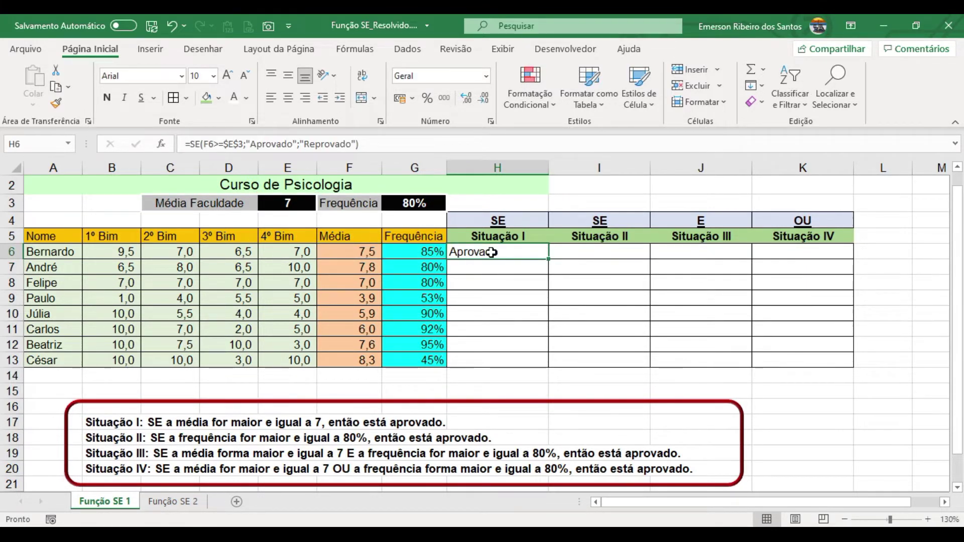
pyautogui.doubleClick(490, 252)
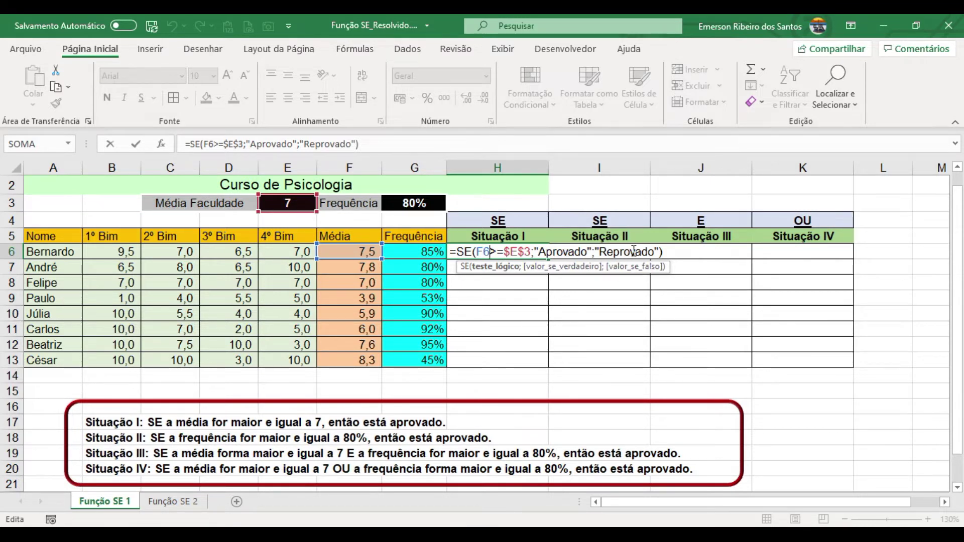
pyautogui.hotkey('ctrl', 'Return')
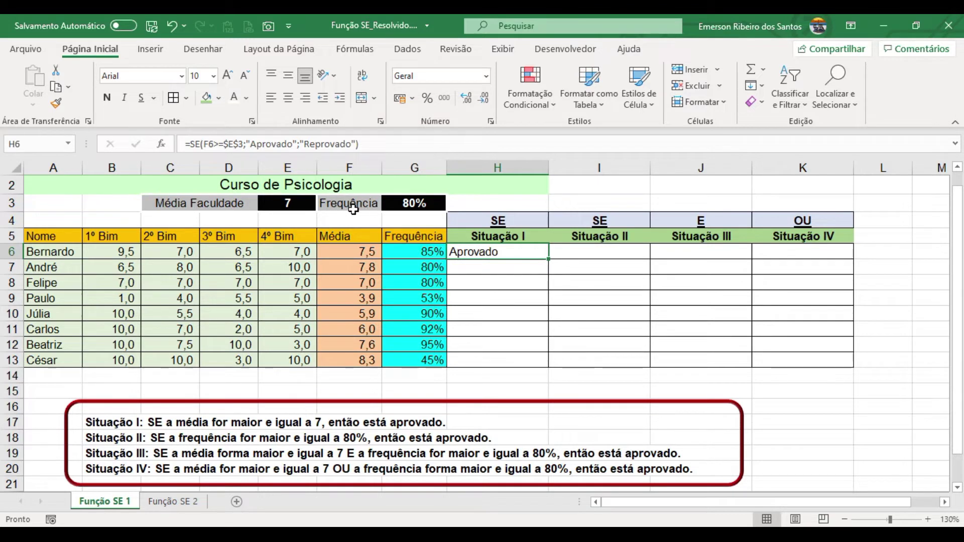
pyautogui.click(353, 255)
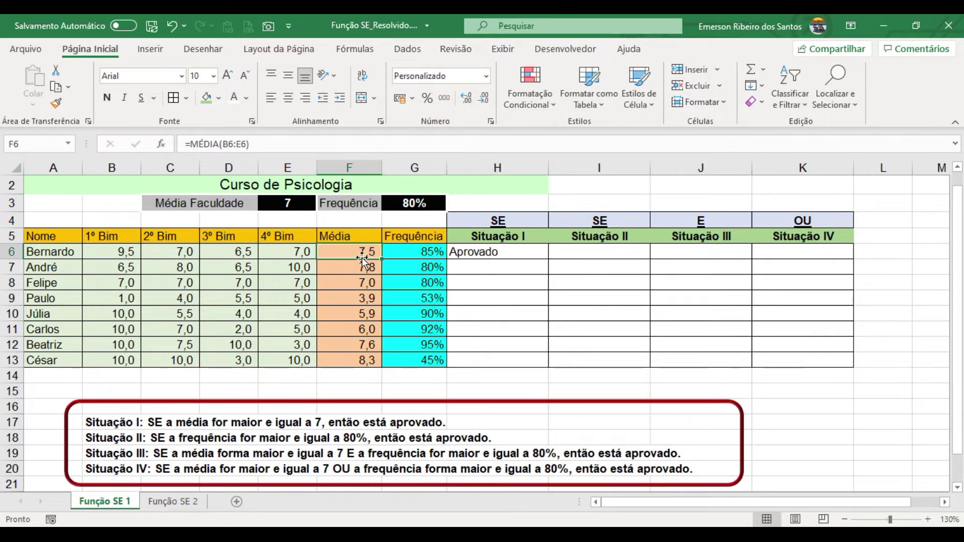
pyautogui.click(496, 253)
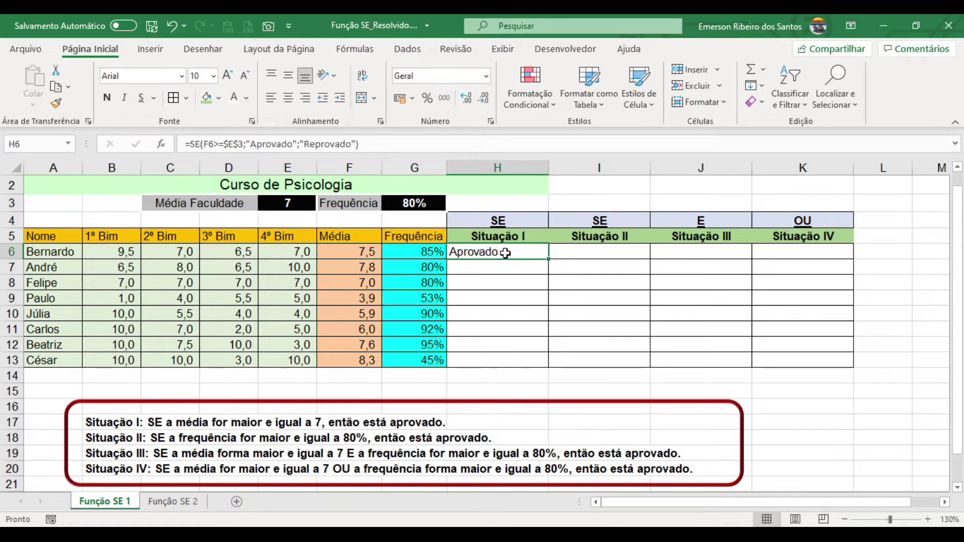
pyautogui.doubleClick(549, 259)
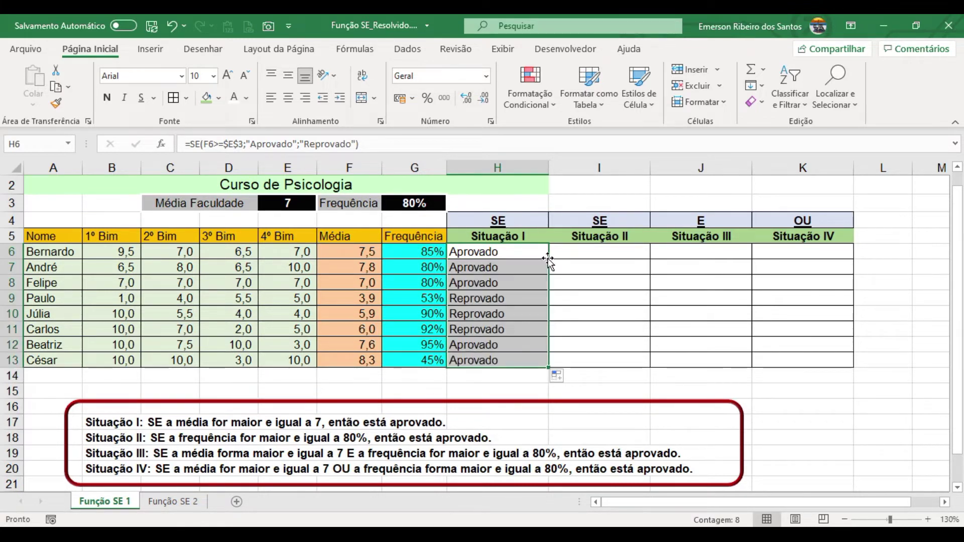
# - Compare the Situação I results with the averages in the Média column for the students in rows 6 to 13
pyautogui.click(484, 253)
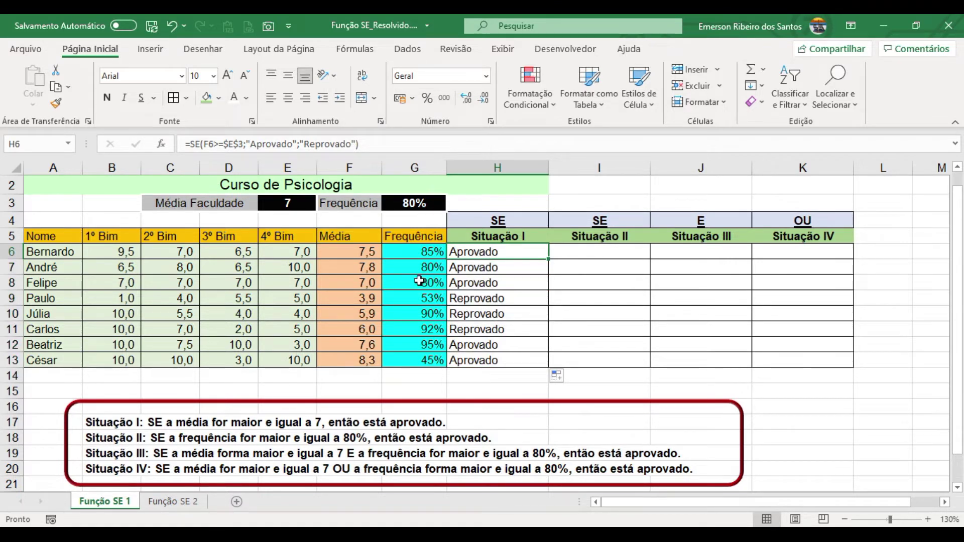
pyautogui.click(467, 282)
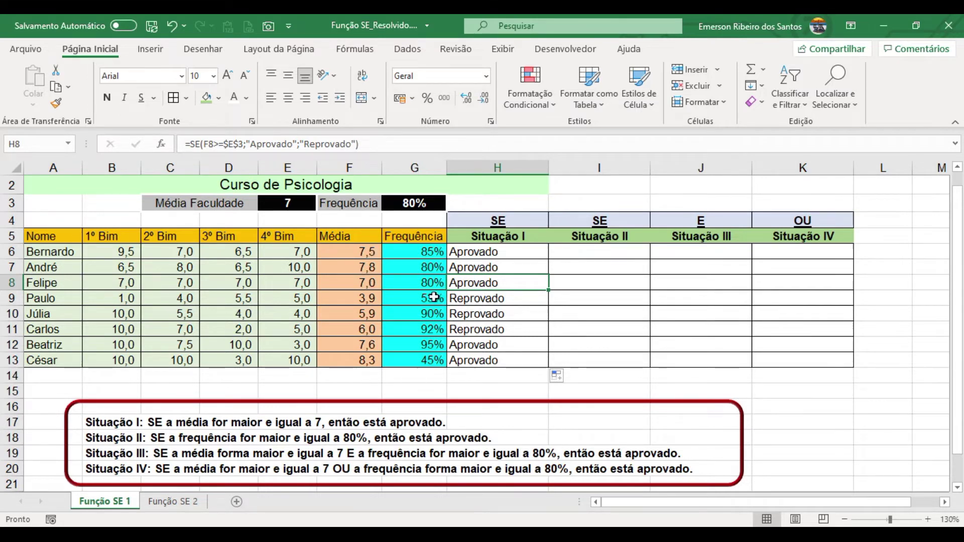
pyautogui.click(370, 316)
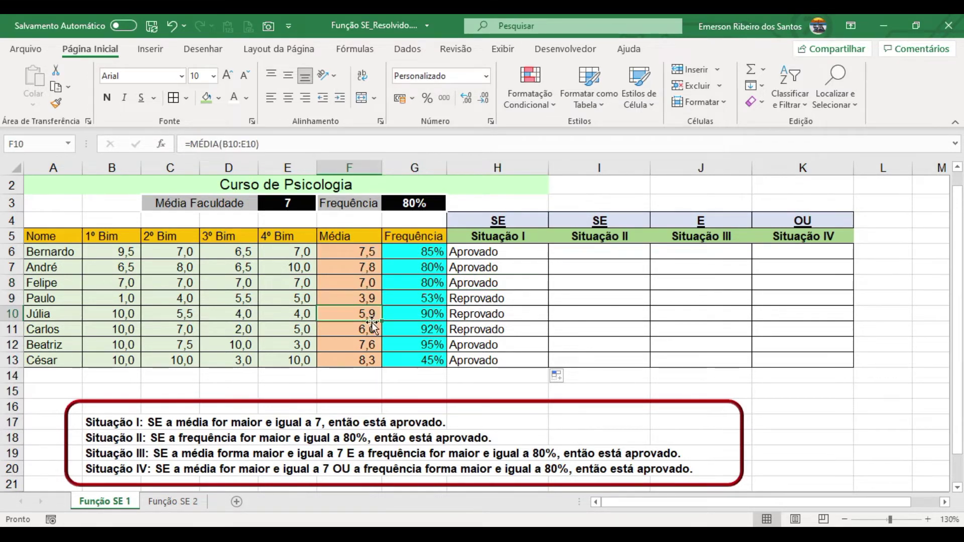
pyautogui.click(373, 330)
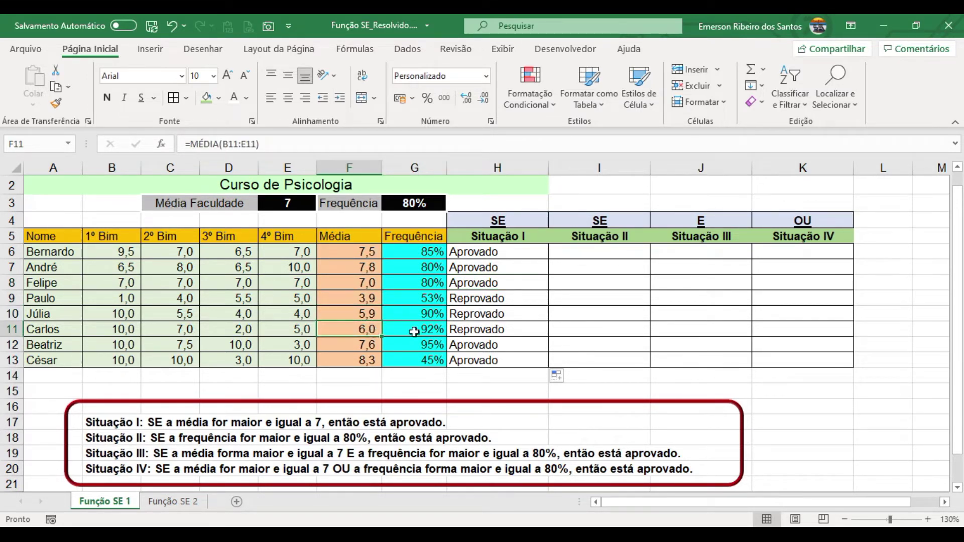
pyautogui.click(487, 332)
pyautogui.moveTo(483, 298); pyautogui.dragTo(475, 325)
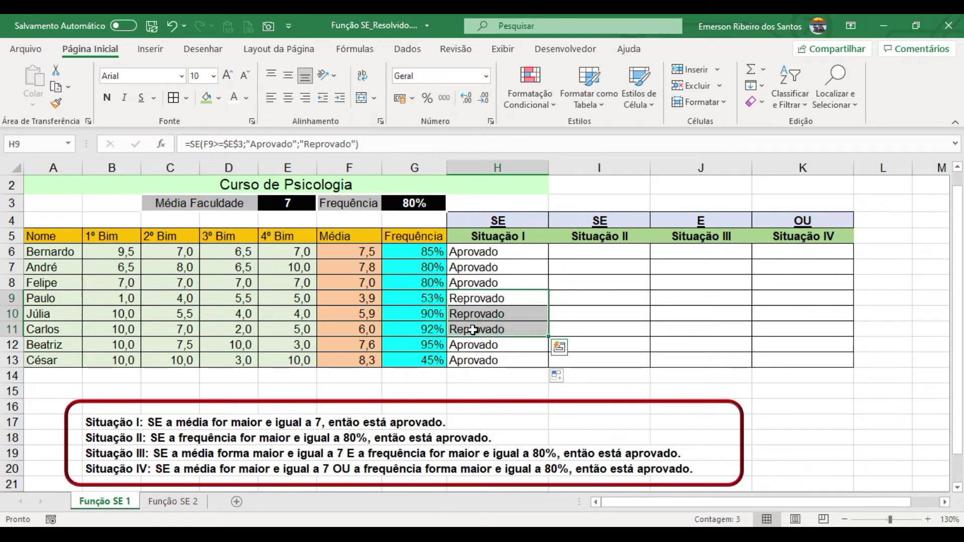
pyautogui.click(360, 347)
pyautogui.click(361, 359)
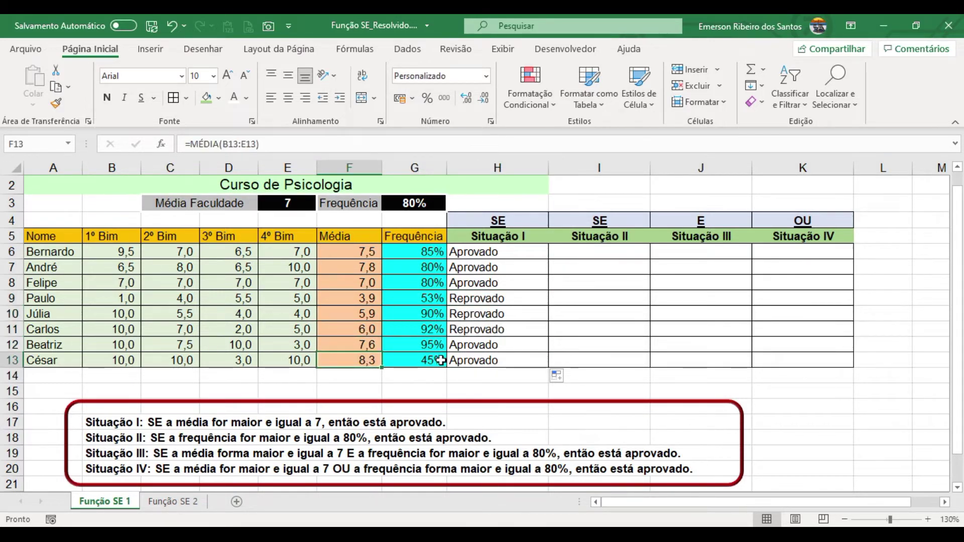
pyautogui.click(474, 361)
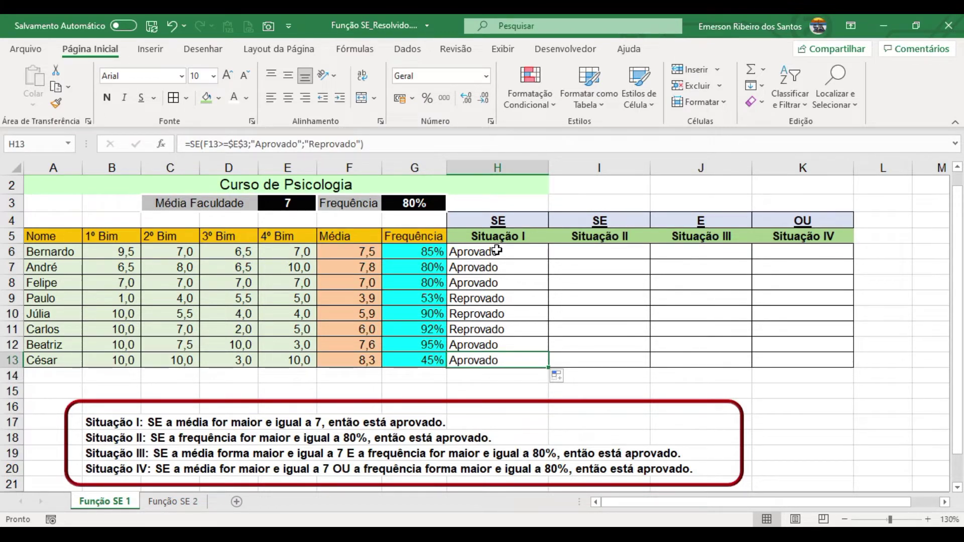
# - Start an SE formula in I6 that tests whether G6 is greater than or equal to the absolute reference $G$3
pyautogui.click(600, 251)
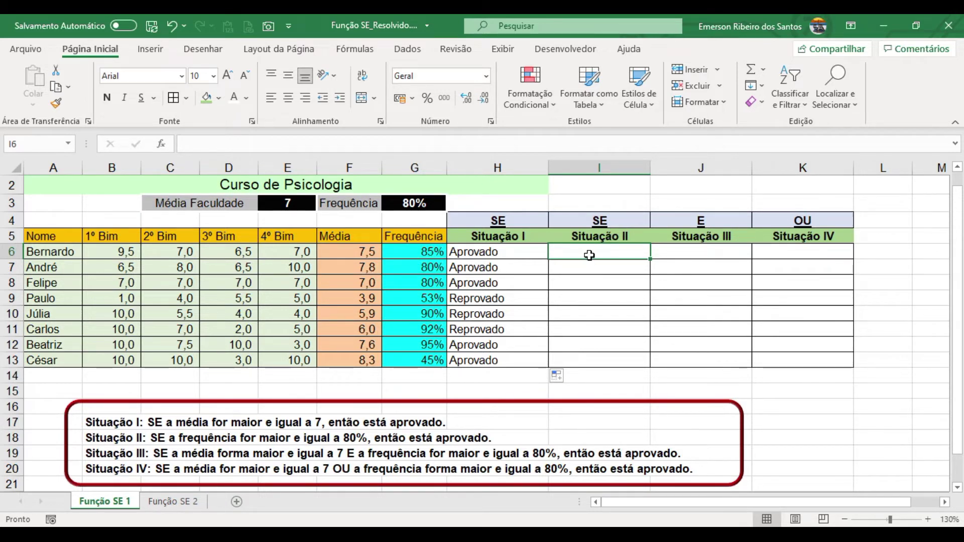
pyautogui.write('=')
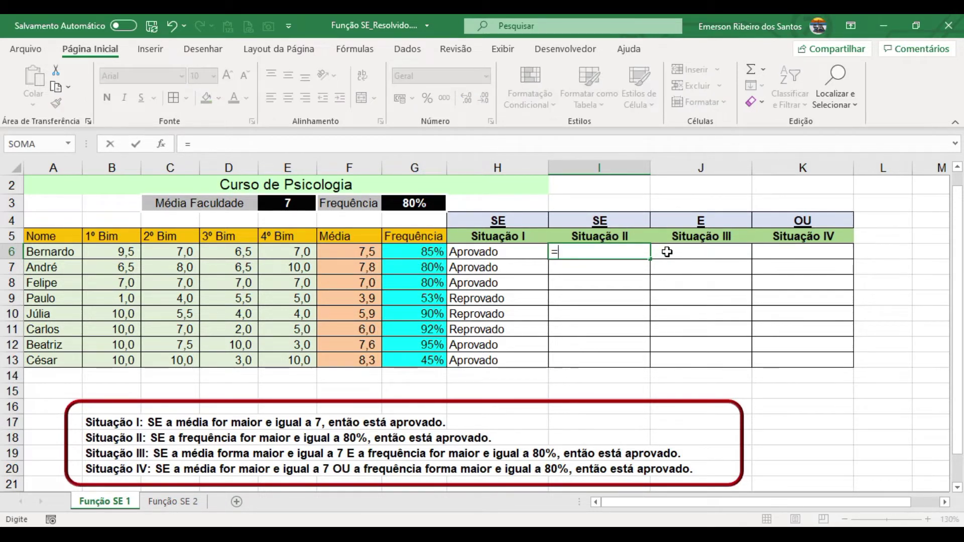
pyautogui.write('se')
pyautogui.press('Tab')
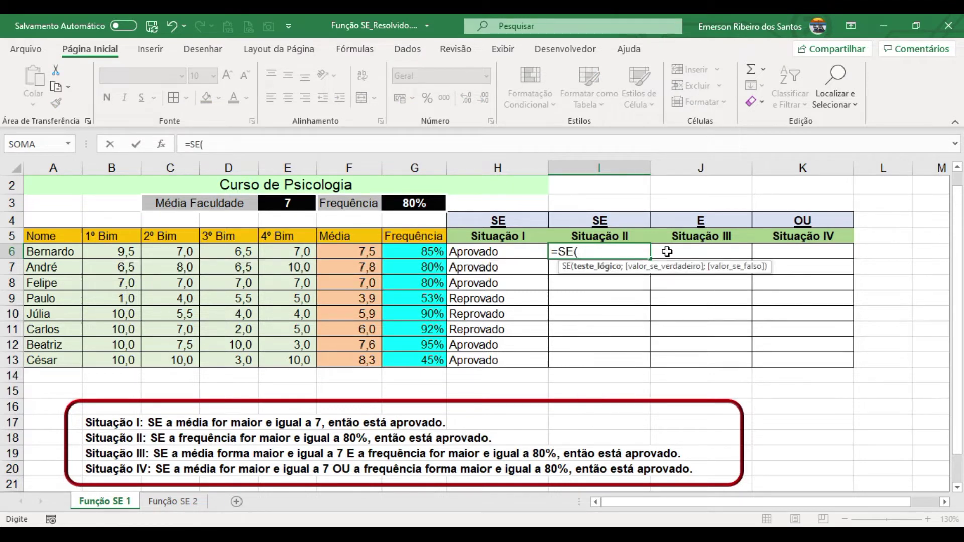
pyautogui.click(421, 253)
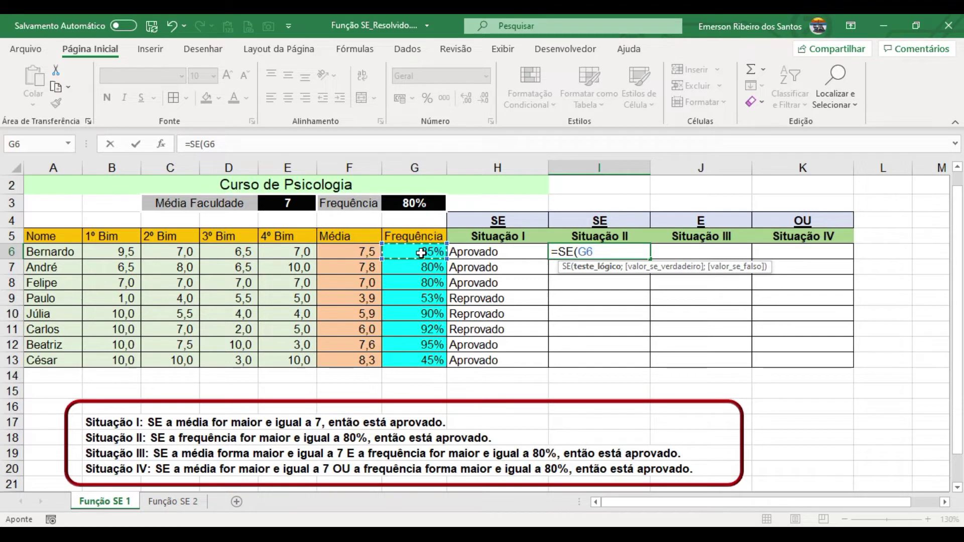
pyautogui.write('>=')
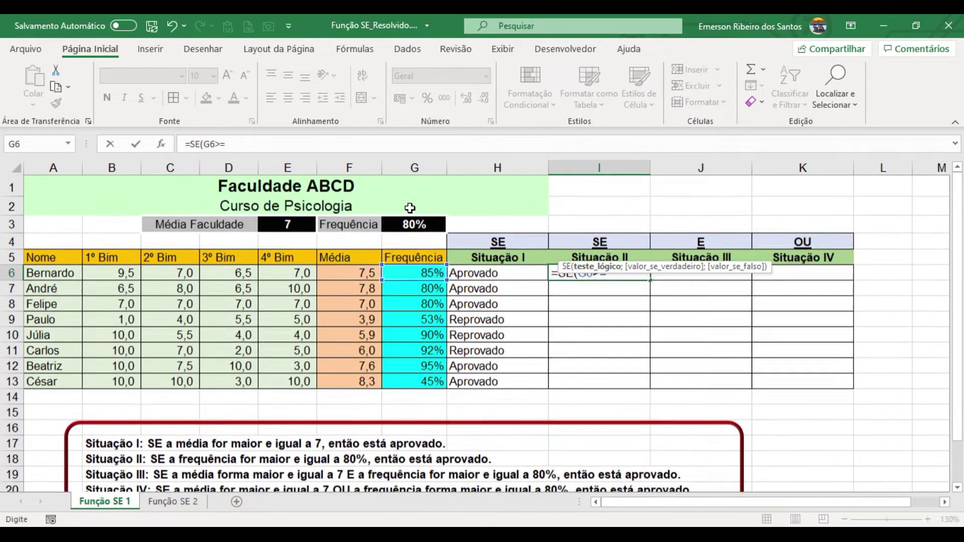
pyautogui.scroll(1, 414, 208)
pyautogui.click(409, 226)
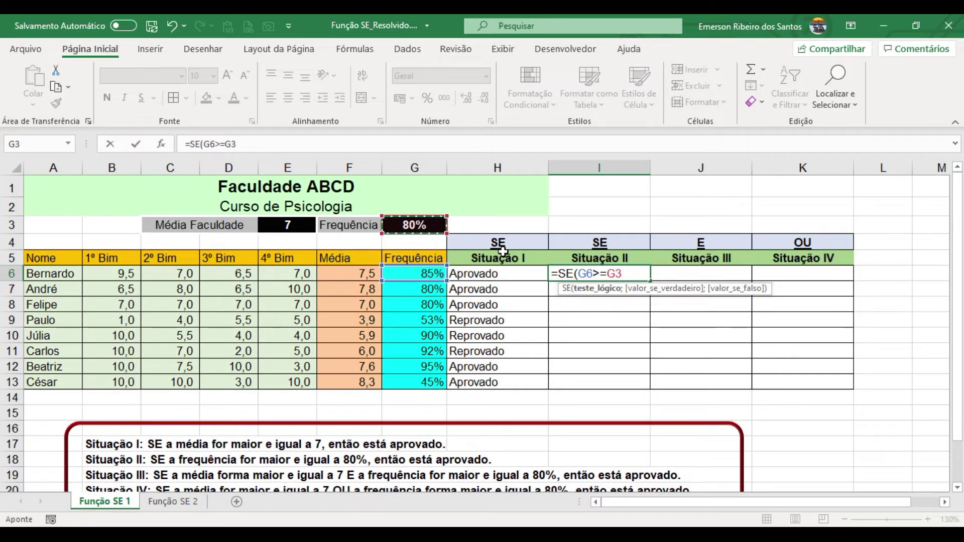
pyautogui.press('F4')
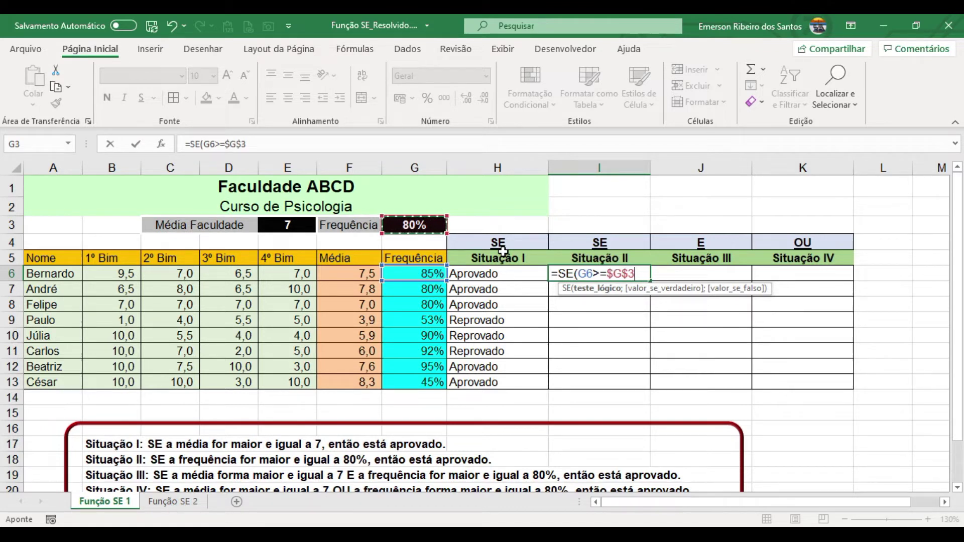
# - Complete the I6 formula with "Aprovado" if true and "Reprovado" if false, and fill it down the Situação II column through I13
pyautogui.write(';')
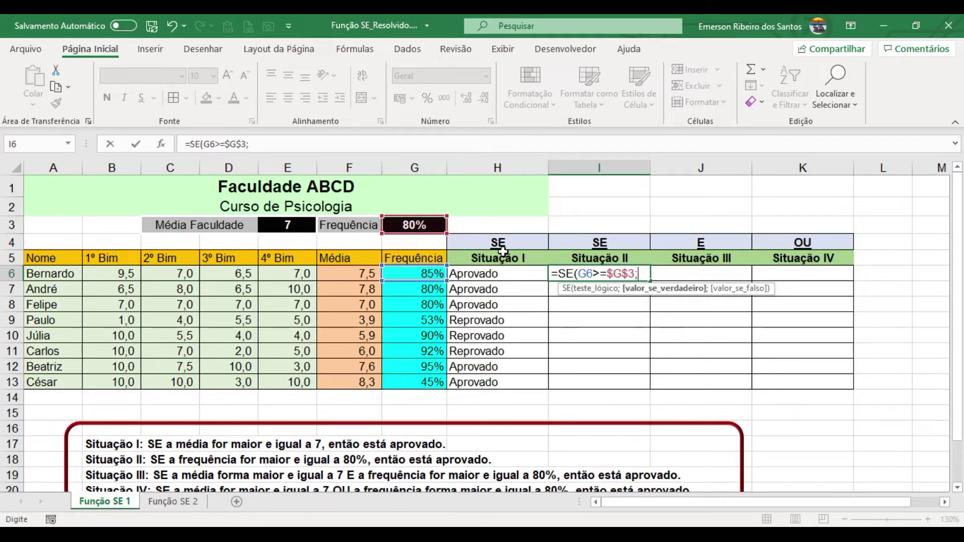
pyautogui.write('"Aprovado')
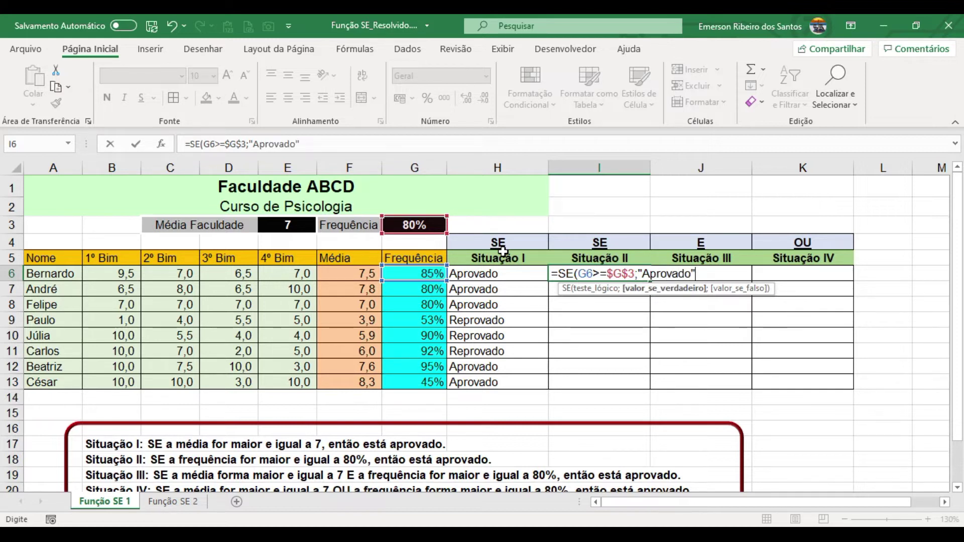
pyautogui.write('";')
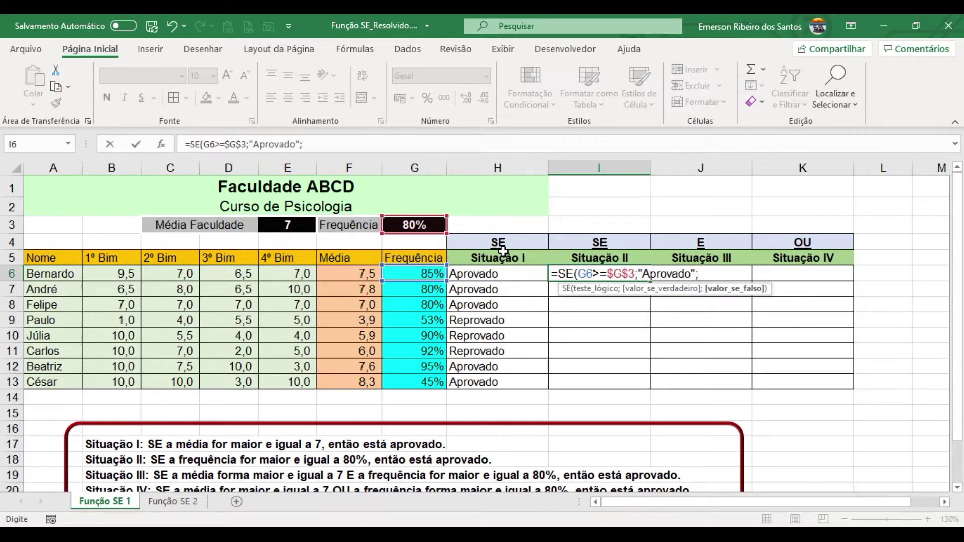
pyautogui.write('"Reprov')
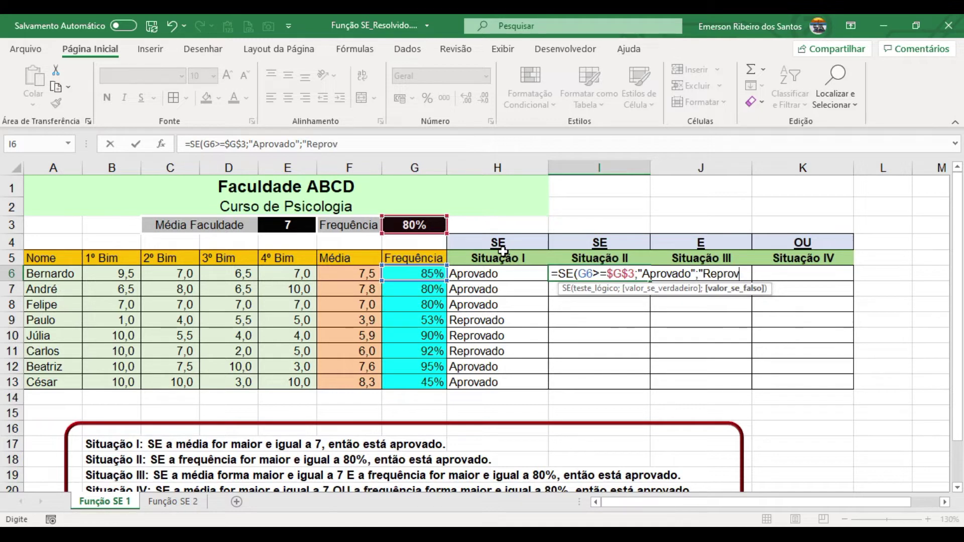
pyautogui.write('ado")')
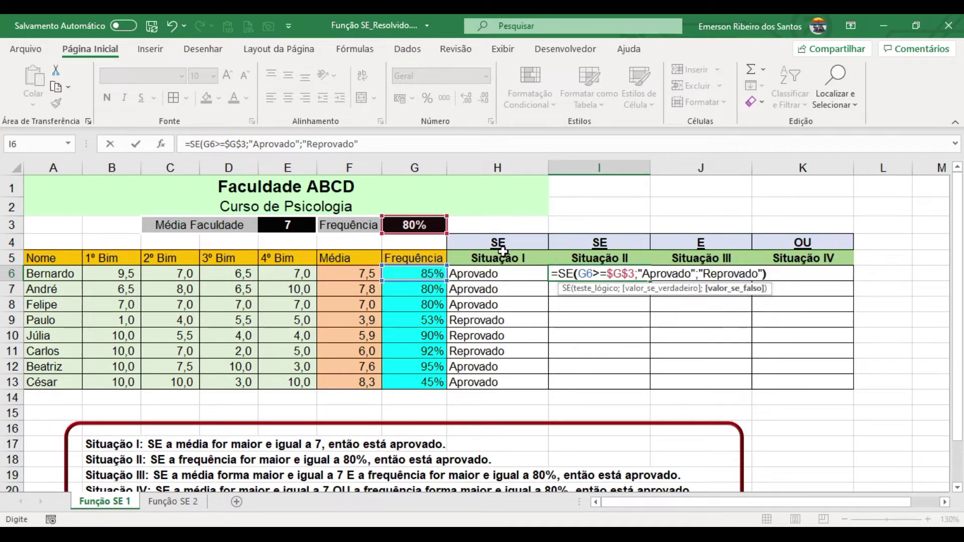
pyautogui.press('Return')
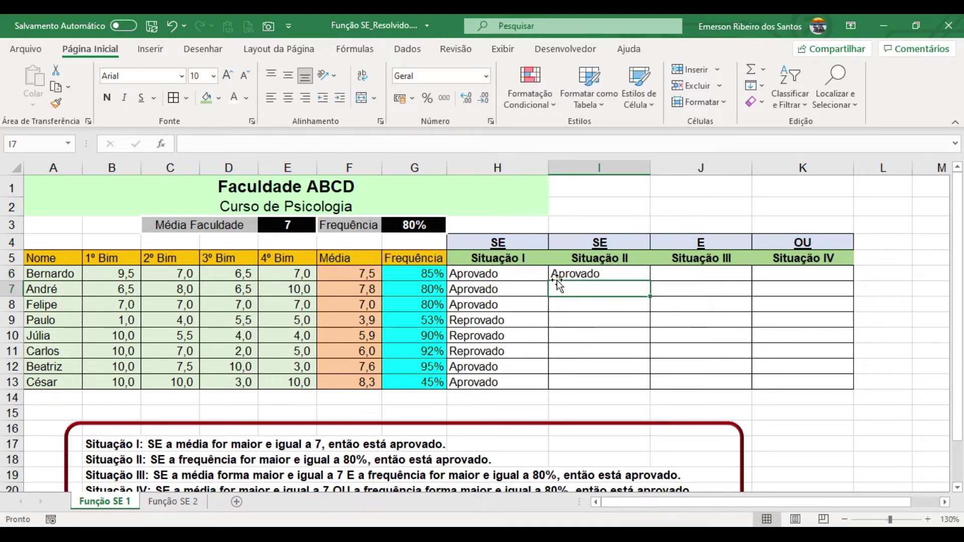
pyautogui.click(577, 272)
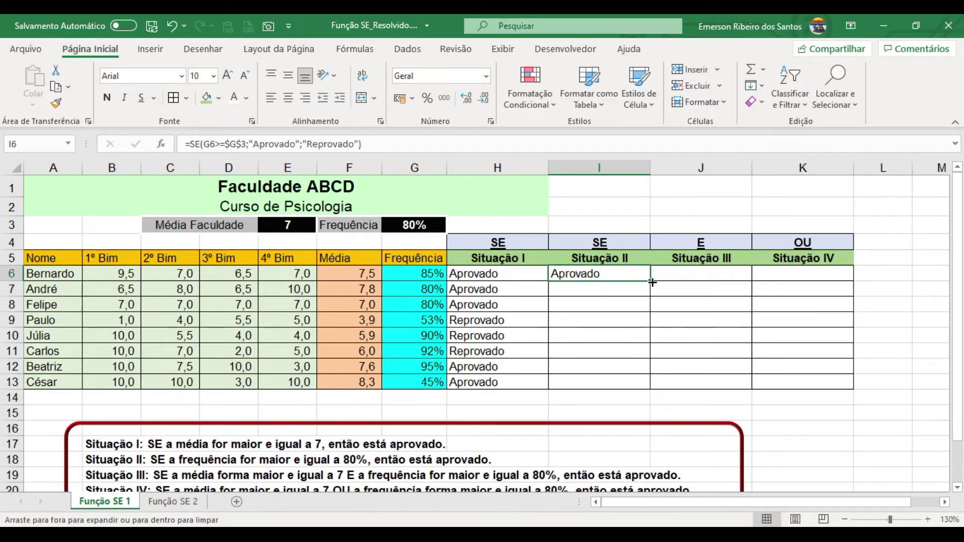
pyautogui.doubleClick(650, 281)
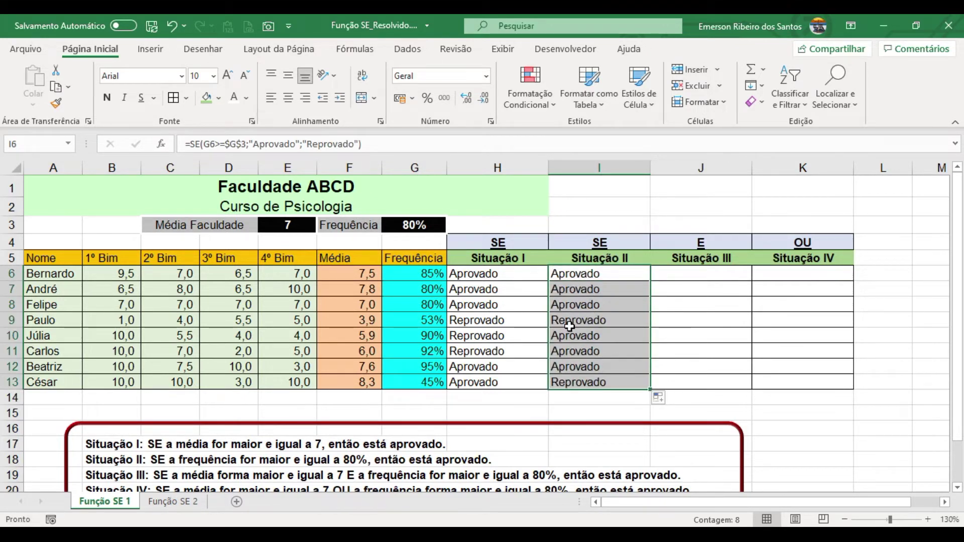
# - Compare the Situação II results with the attendance percentages in the Frequência column for rows 6 to 13
pyautogui.click(565, 274)
pyautogui.click(436, 276)
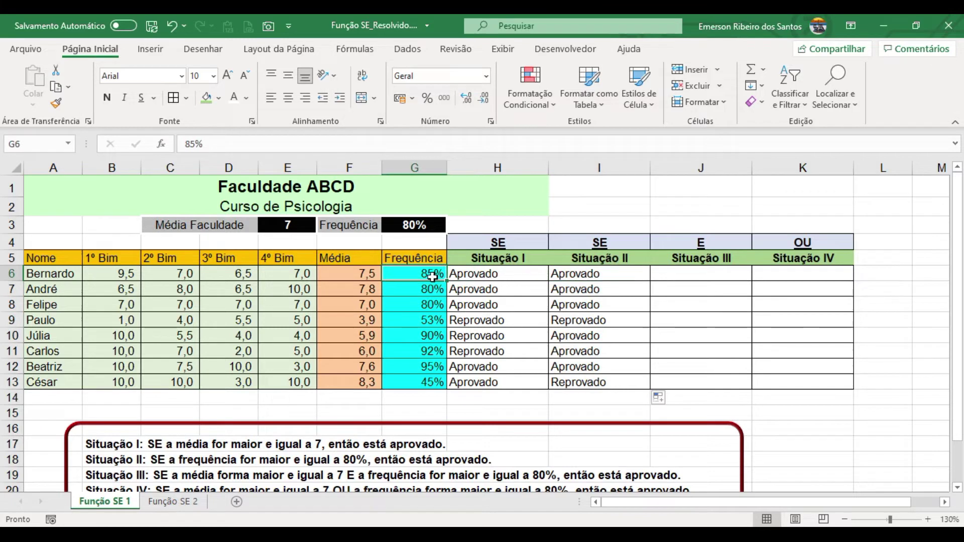
pyautogui.click(432, 290)
pyautogui.moveTo(430, 310); pyautogui.dragTo(570, 276)
pyautogui.moveTo(414, 321); pyautogui.dragTo(564, 319)
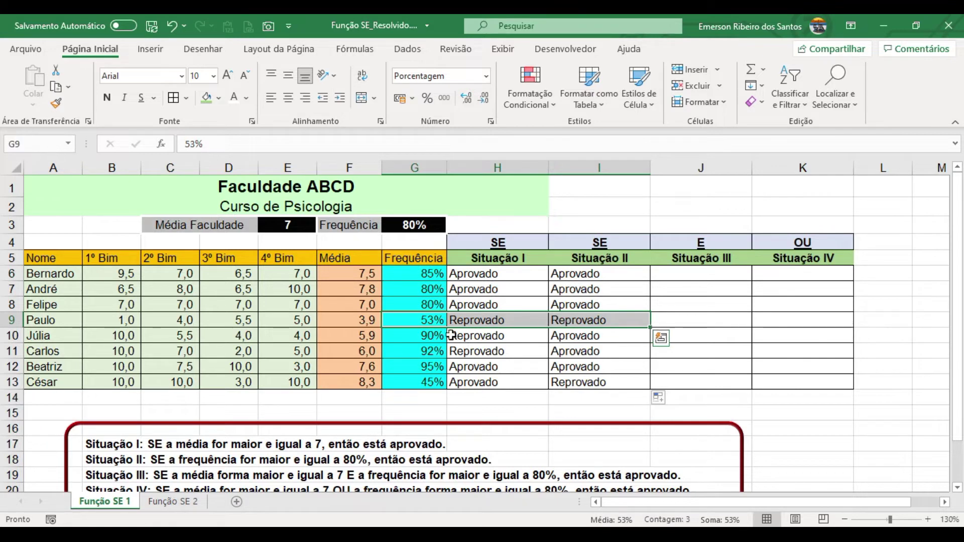
pyautogui.moveTo(427, 336); pyautogui.dragTo(594, 365)
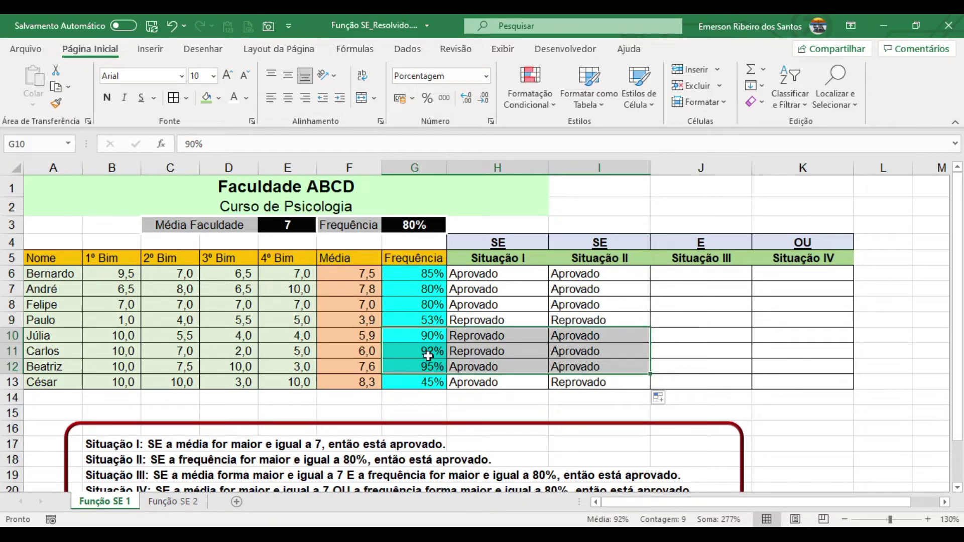
pyautogui.click(422, 381)
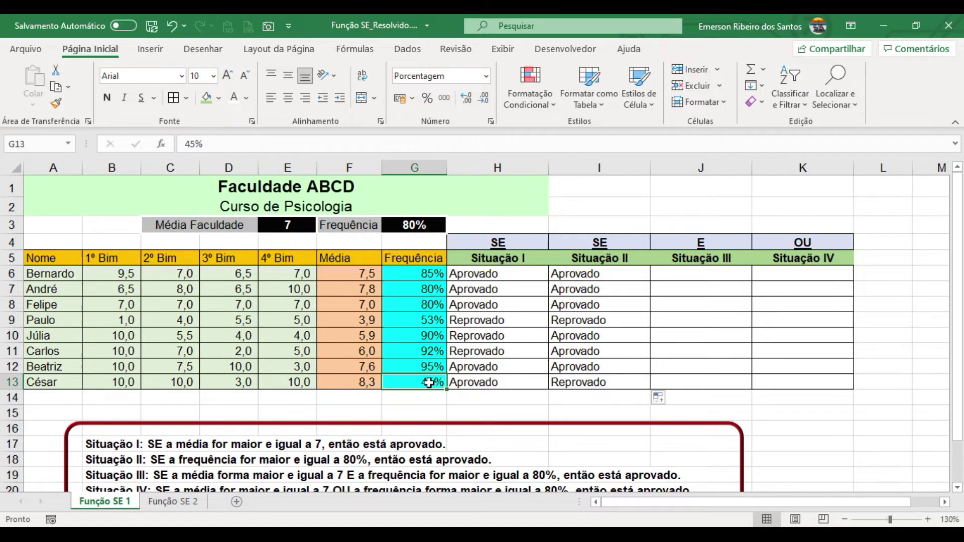
pyautogui.click(589, 383)
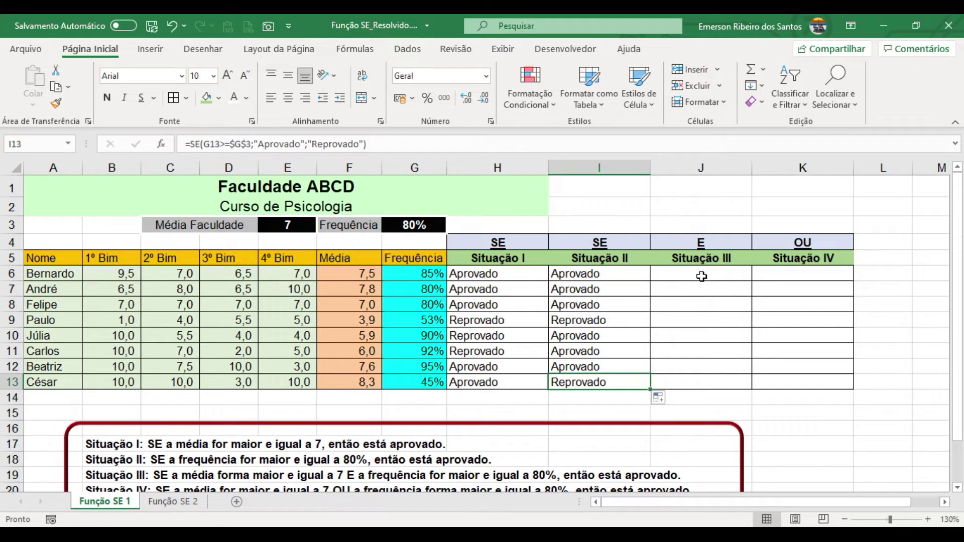
# - Start an E formula in J6 under Situação III with G6>=$G$3 as its first condition
pyautogui.scroll(-1, 673, 273)
pyautogui.click(676, 256)
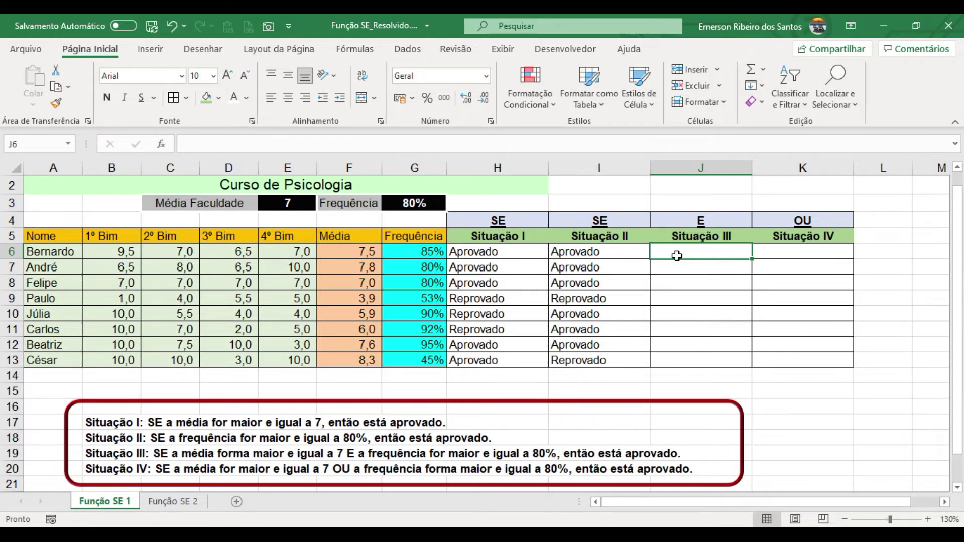
pyautogui.write('=E')
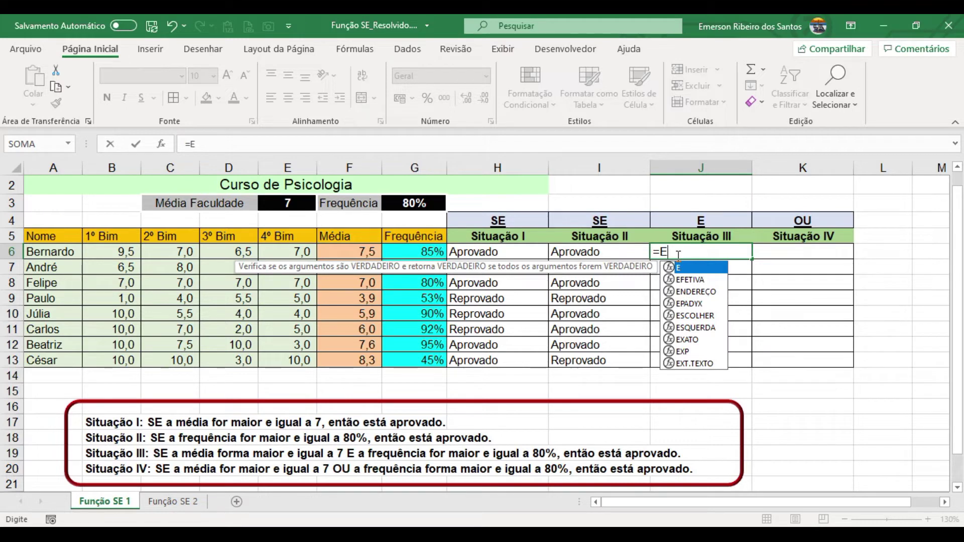
pyautogui.write('(')
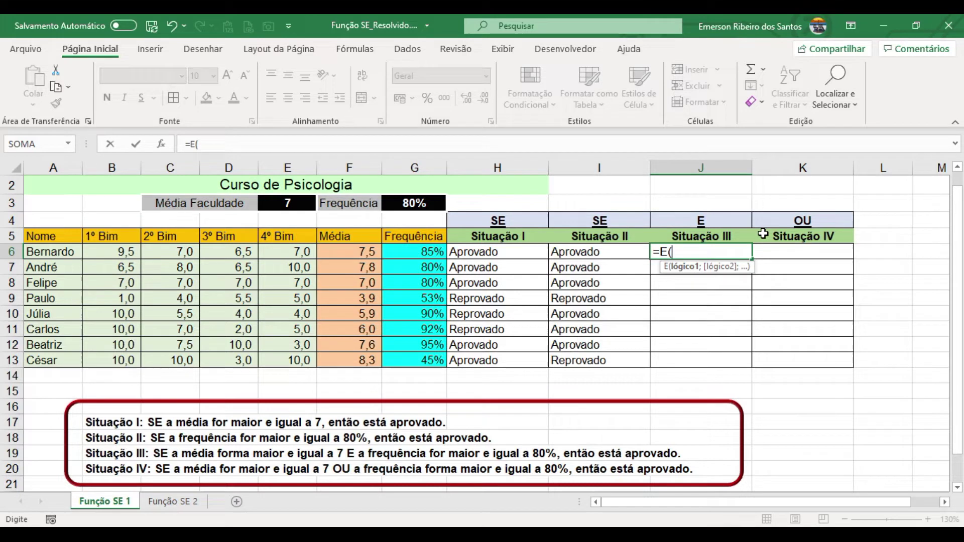
pyautogui.click(415, 253)
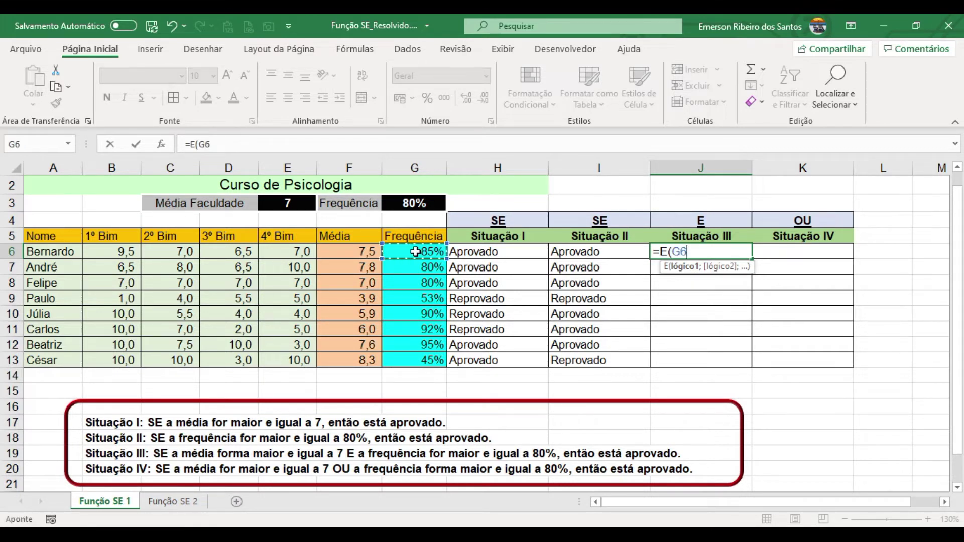
pyautogui.write('>=')
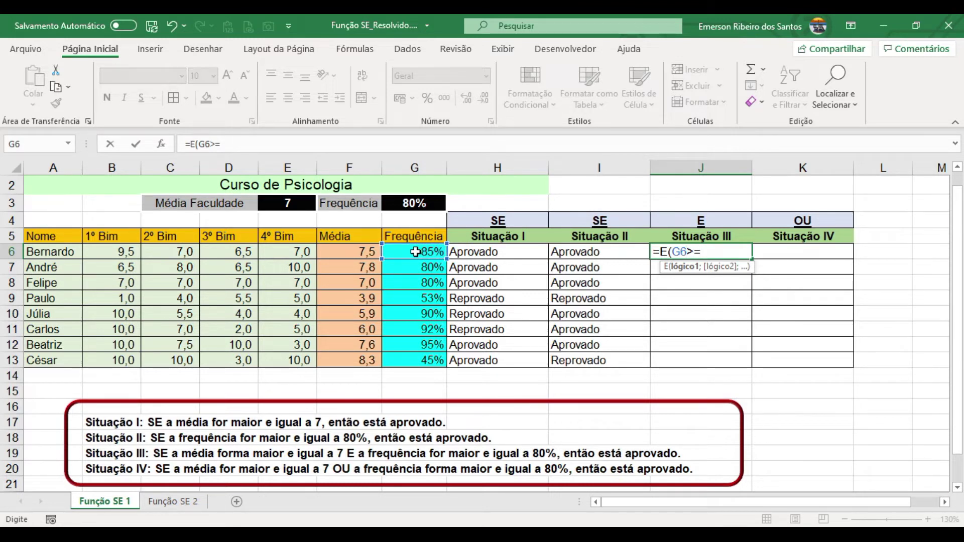
pyautogui.click(425, 202)
pyautogui.press('F4')
pyautogui.write(';')
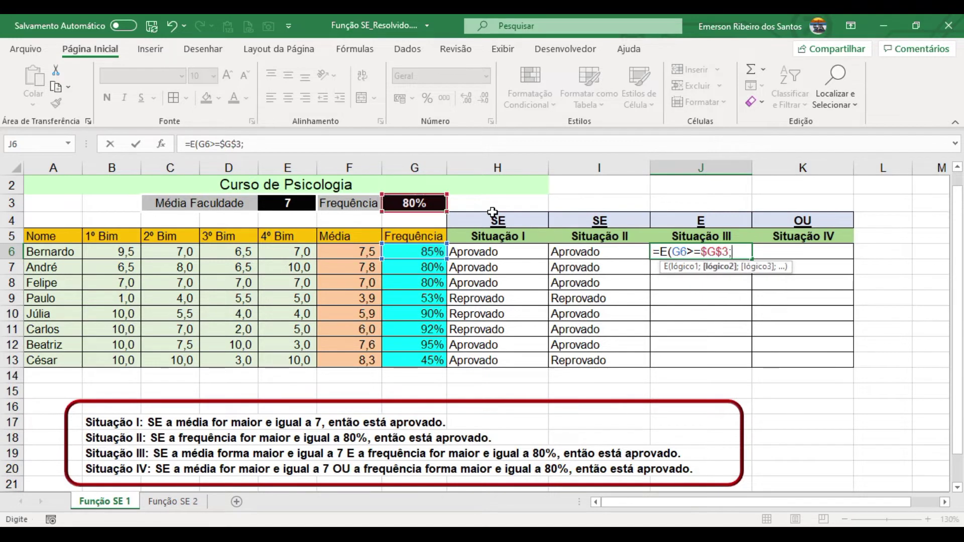
# - Add F6>=$E$3 as the second condition of the J6 formula and enter it
pyautogui.click(349, 248)
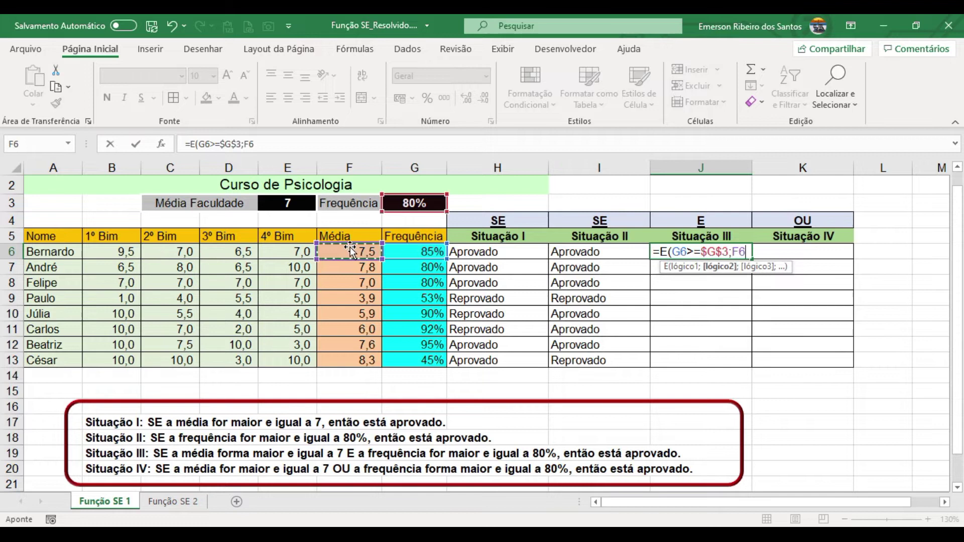
pyautogui.write('>')
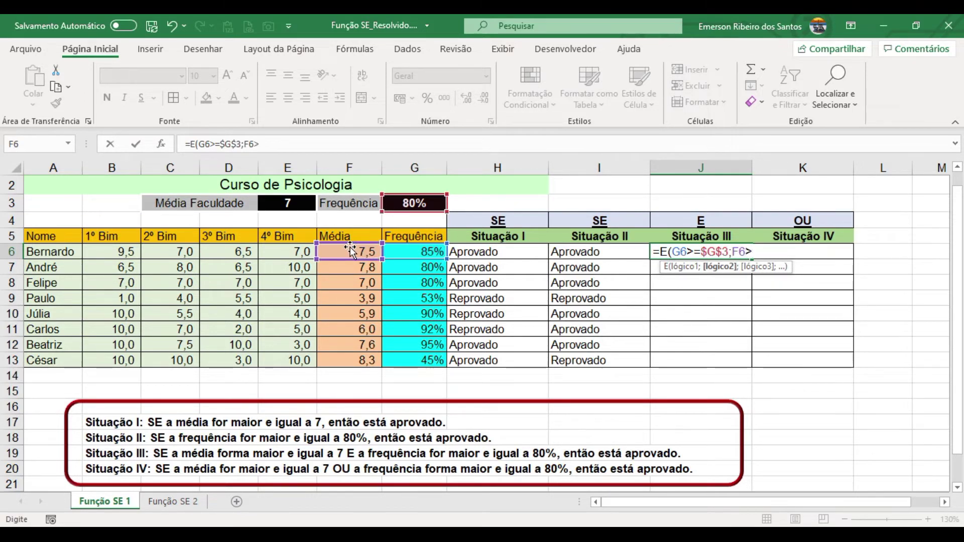
pyautogui.write('=')
pyautogui.click(300, 206)
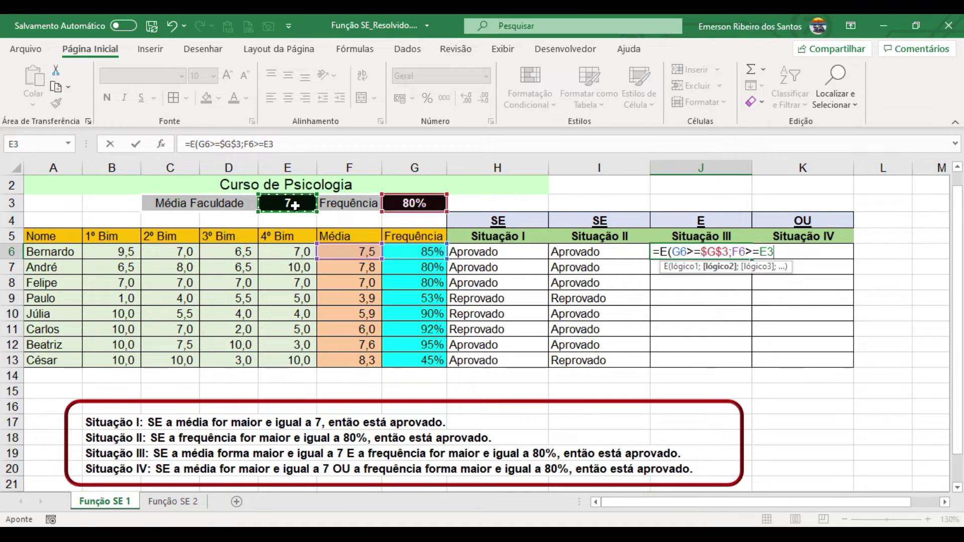
pyautogui.press('F4')
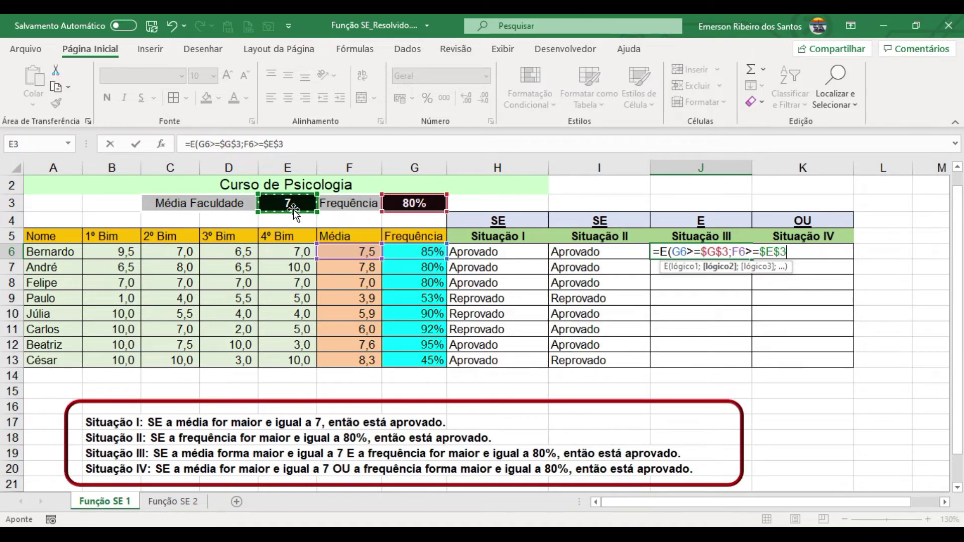
pyautogui.write(')')
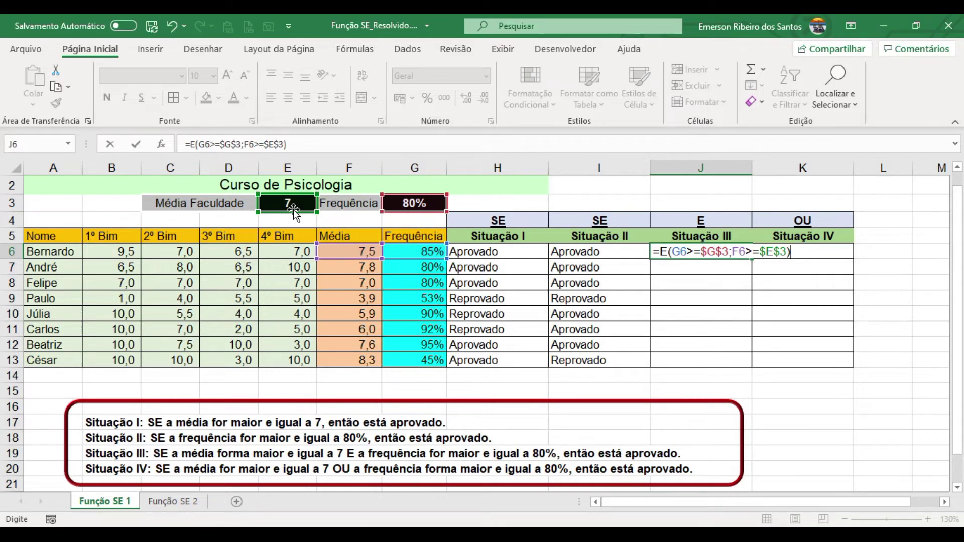
pyautogui.press('Return')
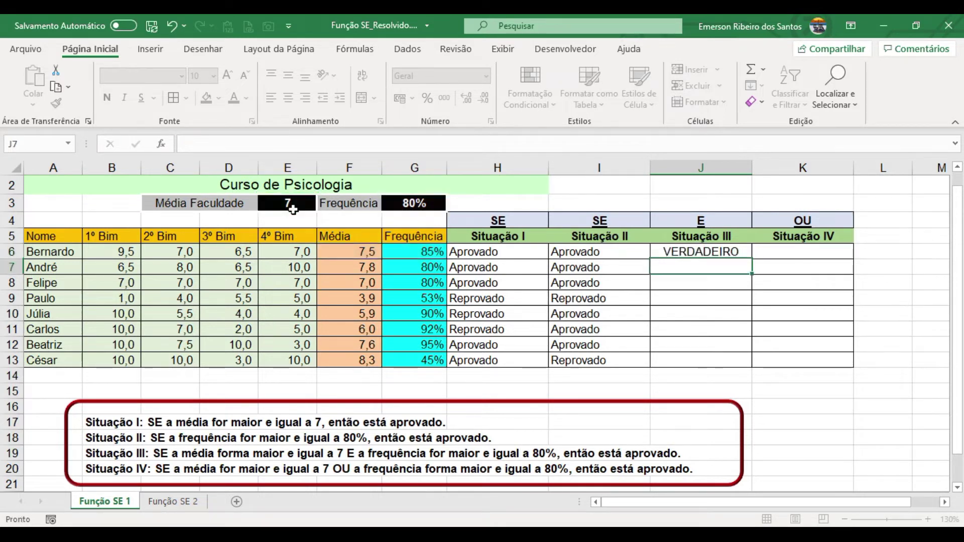
# - Fill the J6 formula down the Situação III column through J13 and check the results in rows 9 to 11
pyautogui.press('Up')
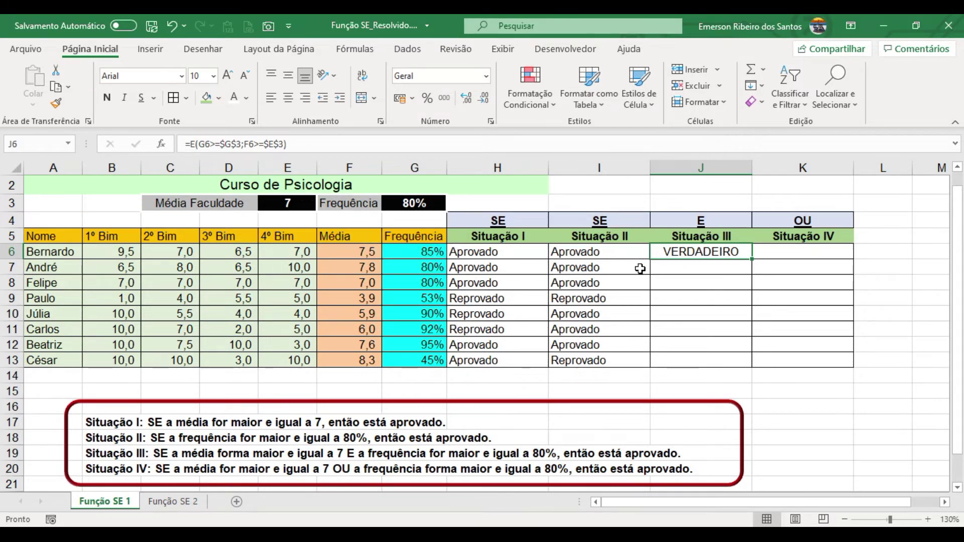
pyautogui.doubleClick(754, 258)
pyautogui.click(723, 315)
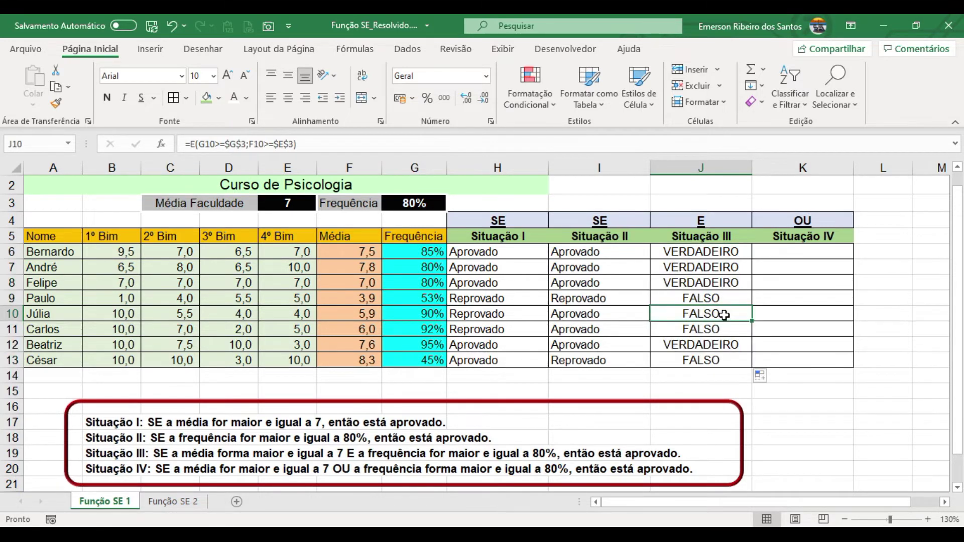
pyautogui.moveTo(693, 299); pyautogui.dragTo(693, 331)
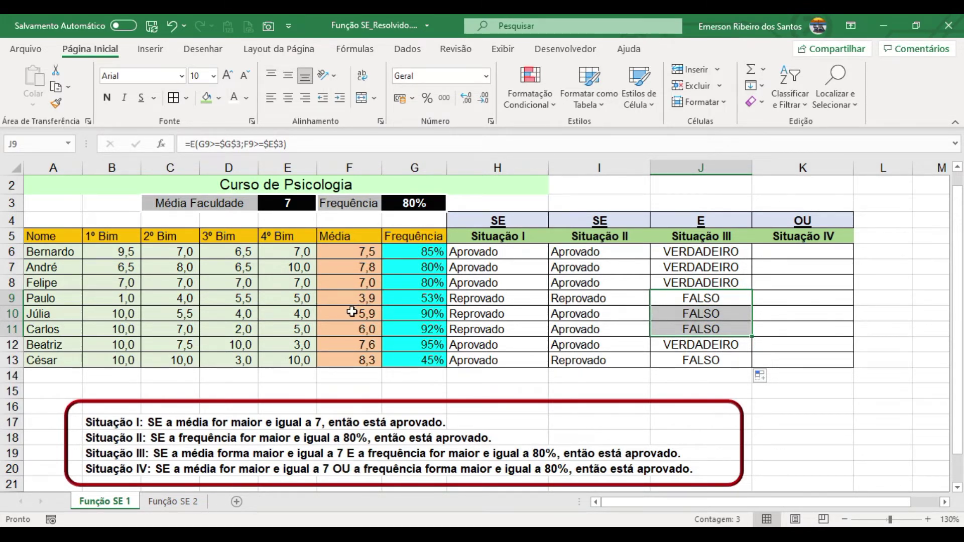
# - Compare the Média and Frequência values in rows 10 and 11 with the Situação III result in J10
pyautogui.moveTo(351, 312); pyautogui.dragTo(415, 327)
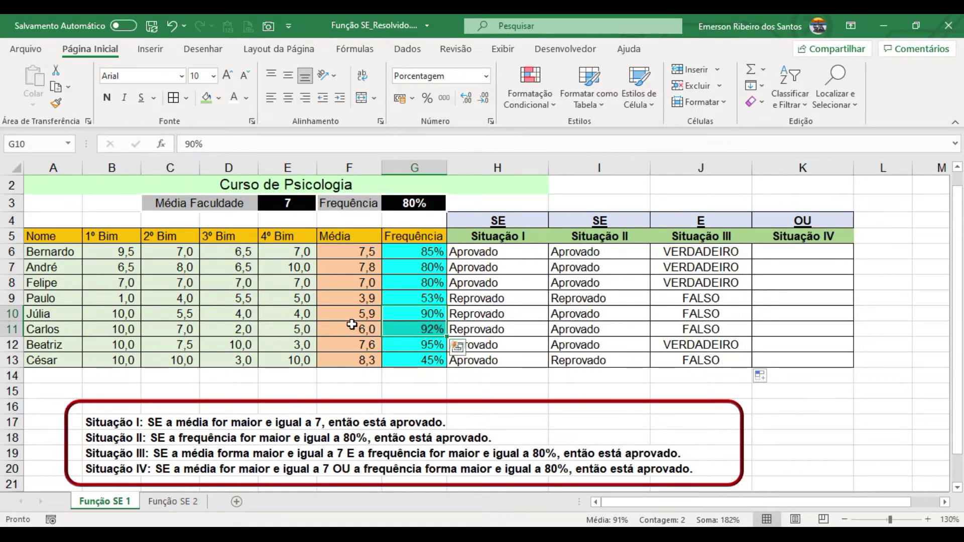
pyautogui.click(366, 315)
pyautogui.click(409, 315)
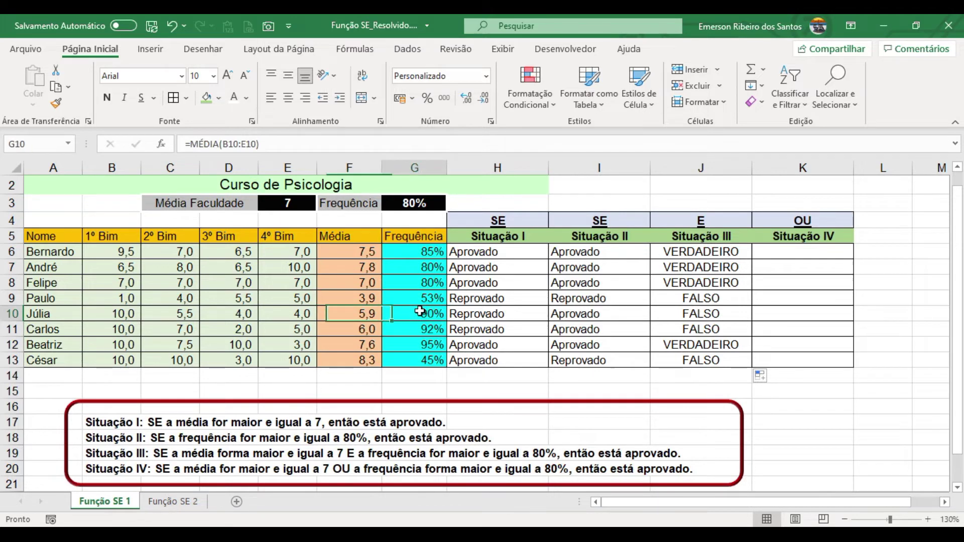
pyautogui.click(362, 317)
pyautogui.click(409, 315)
pyautogui.click(374, 317)
pyautogui.click(414, 312)
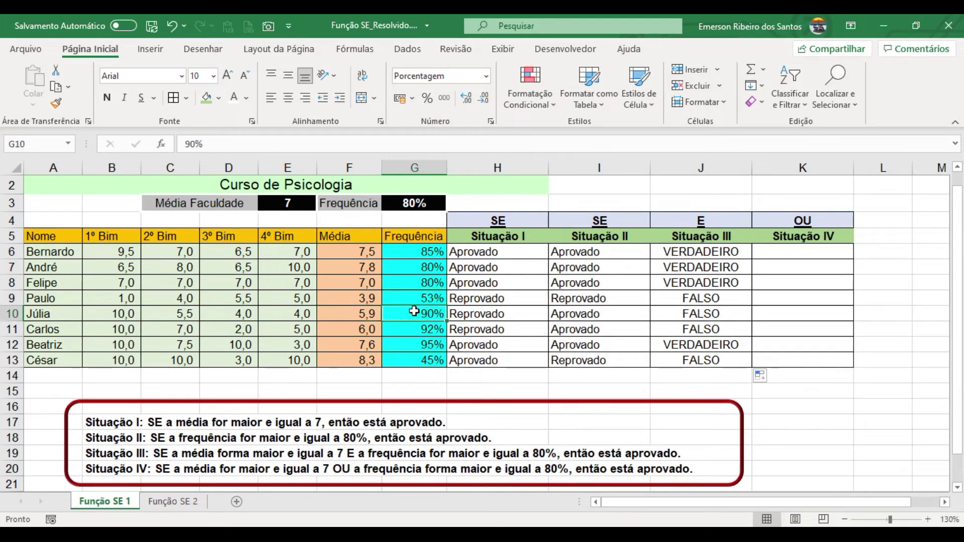
pyautogui.click(671, 315)
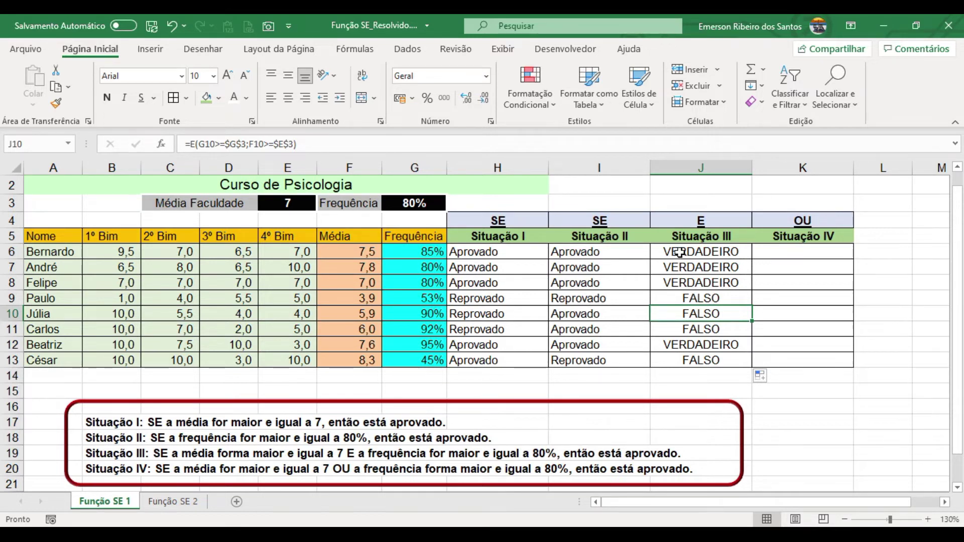
# - Clear J6:J13 under Situação III and start a SE formula with a nested E function in J6
pyautogui.moveTo(680, 252); pyautogui.dragTo(695, 357)
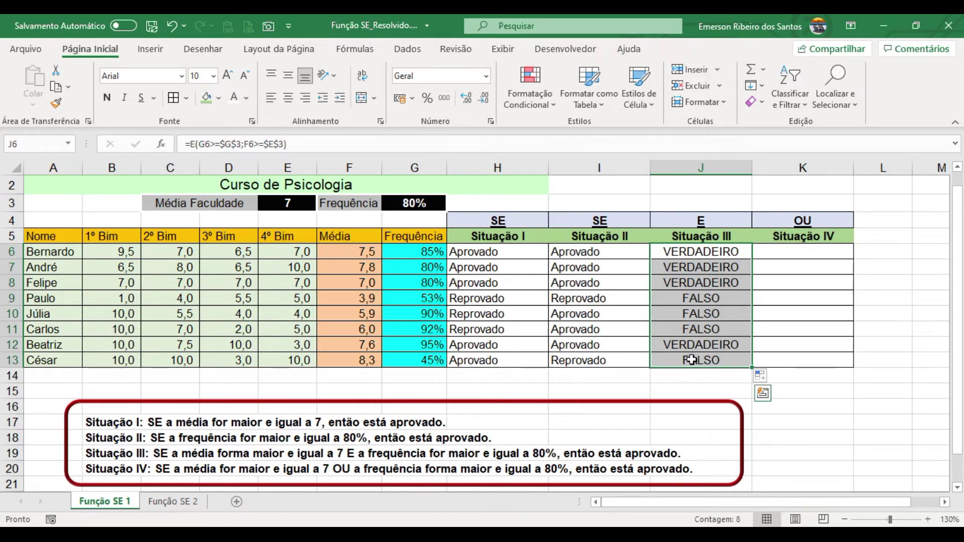
pyautogui.press('Delete')
pyautogui.click(710, 254)
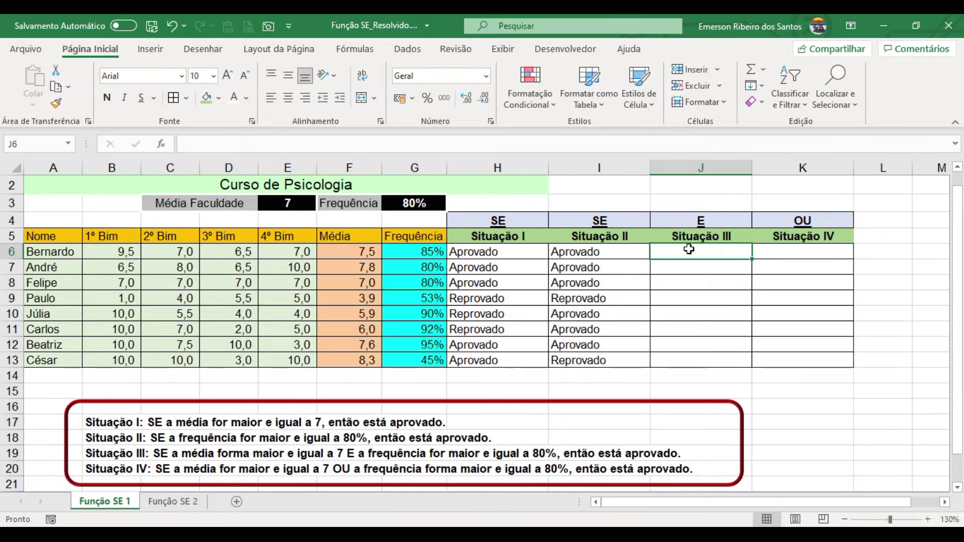
pyautogui.write('S')
pyautogui.press('BackSpace')
pyautogui.press('BackSpace')
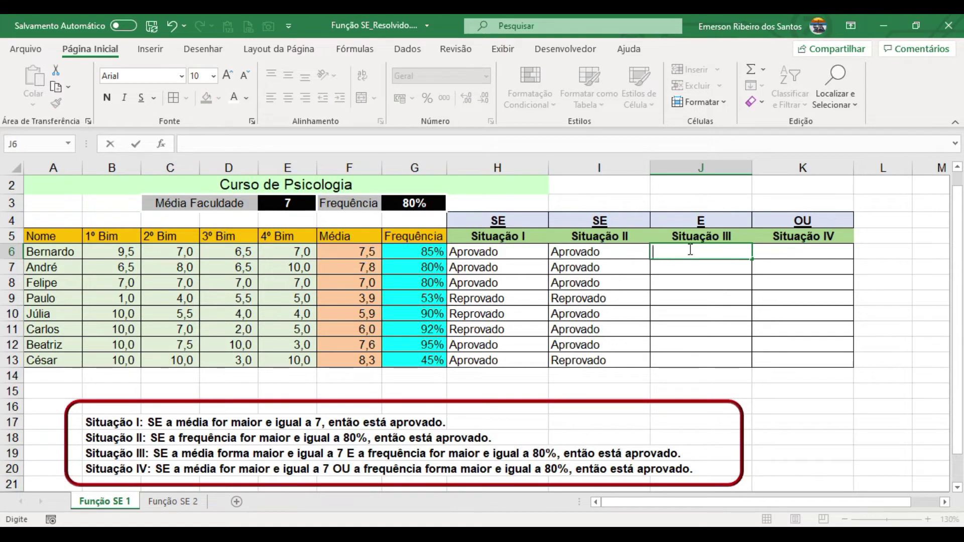
pyautogui.write('=D')
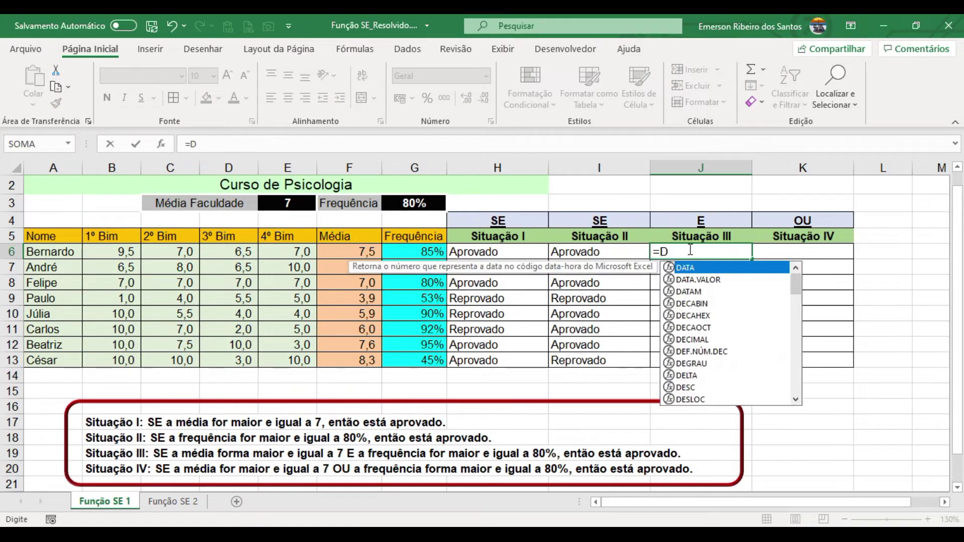
pyautogui.press('BackSpace')
pyautogui.write('se')
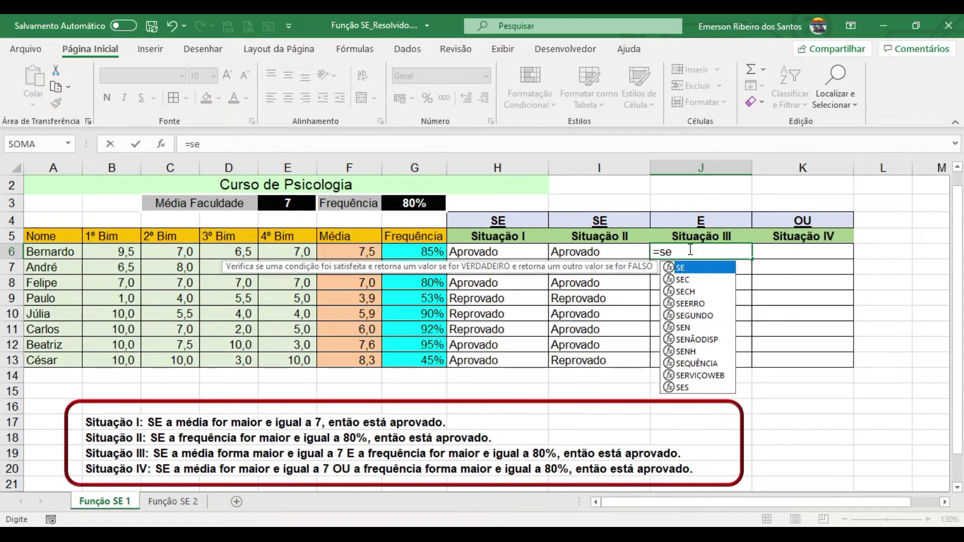
pyautogui.press('Tab')
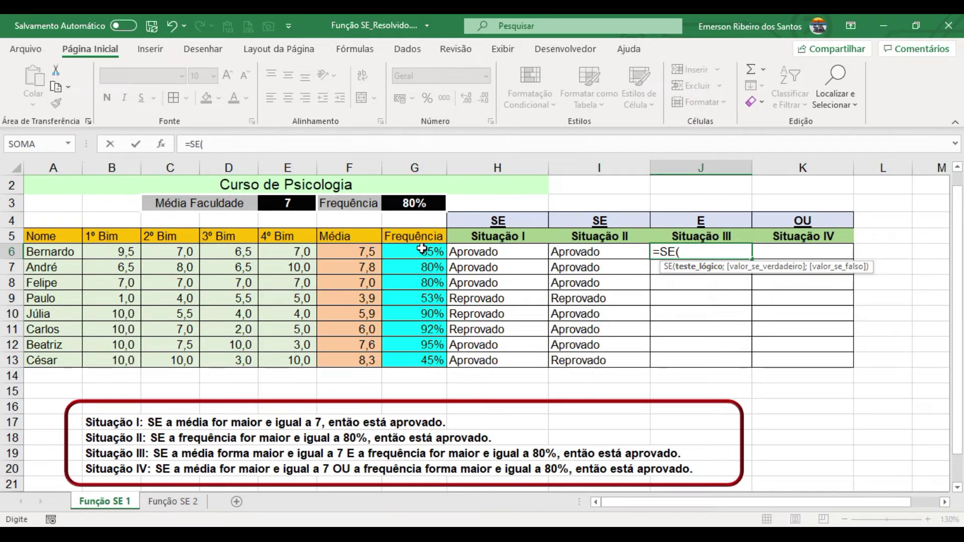
pyautogui.write('e')
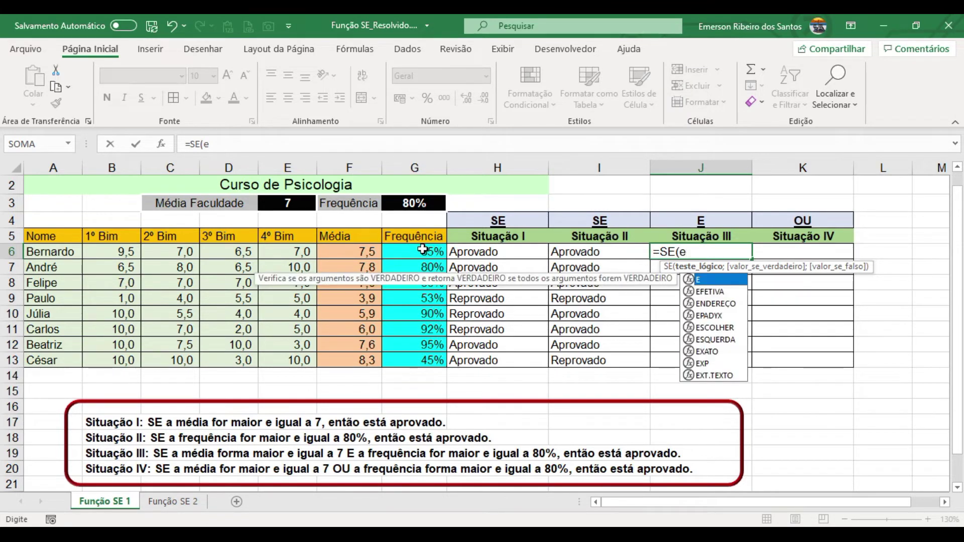
pyautogui.press('Tab')
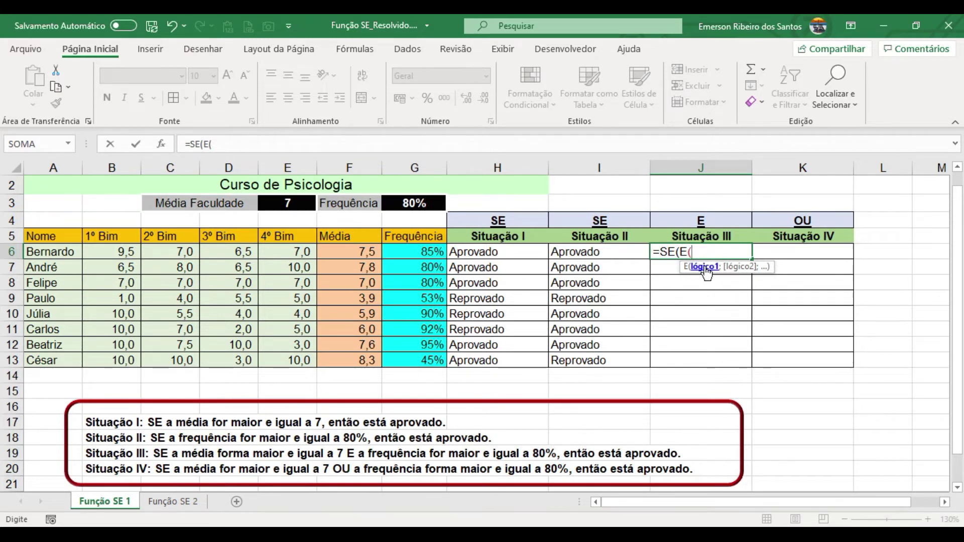
# - Enter F6>+$E$3 as the first condition of the nested E function in J6
pyautogui.click(360, 251)
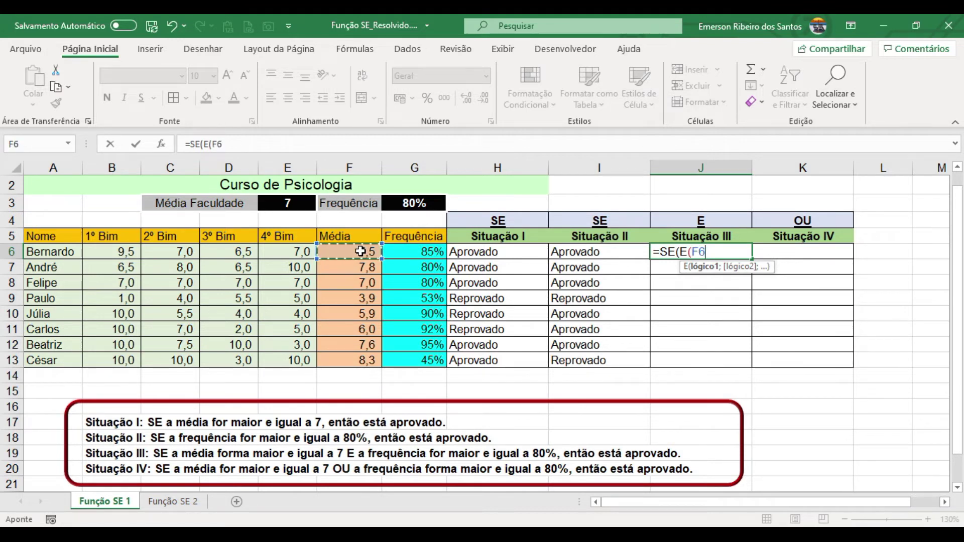
pyautogui.write('>+')
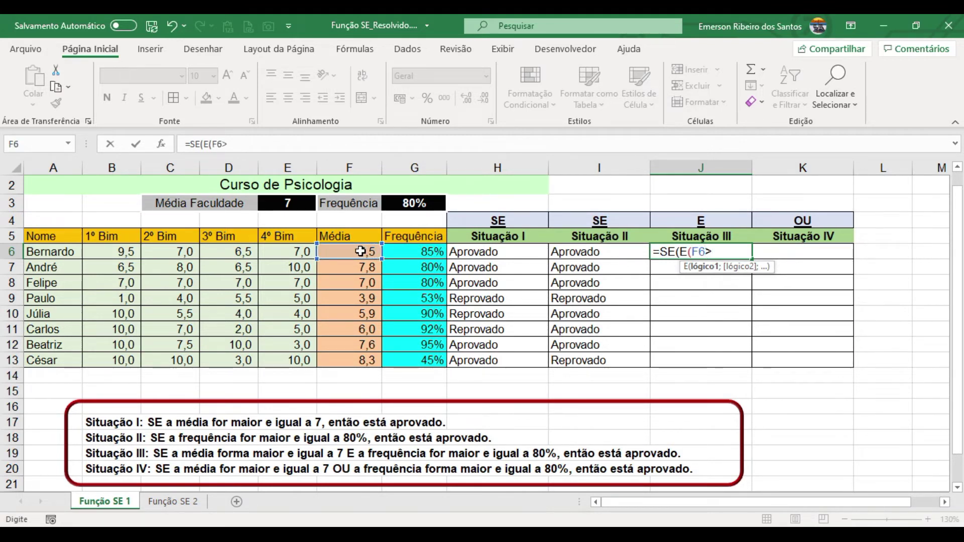
pyautogui.click(297, 202)
pyautogui.press('F4')
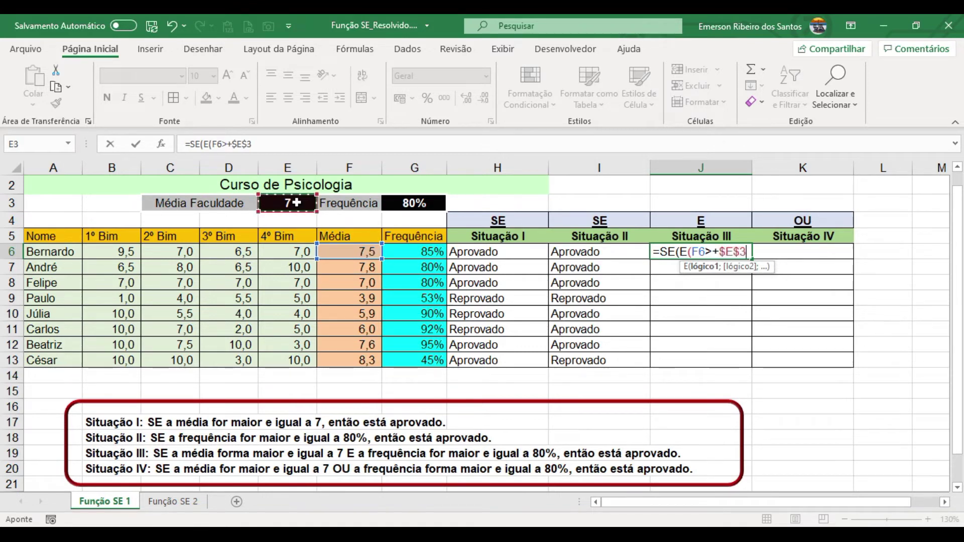
pyautogui.write(';')
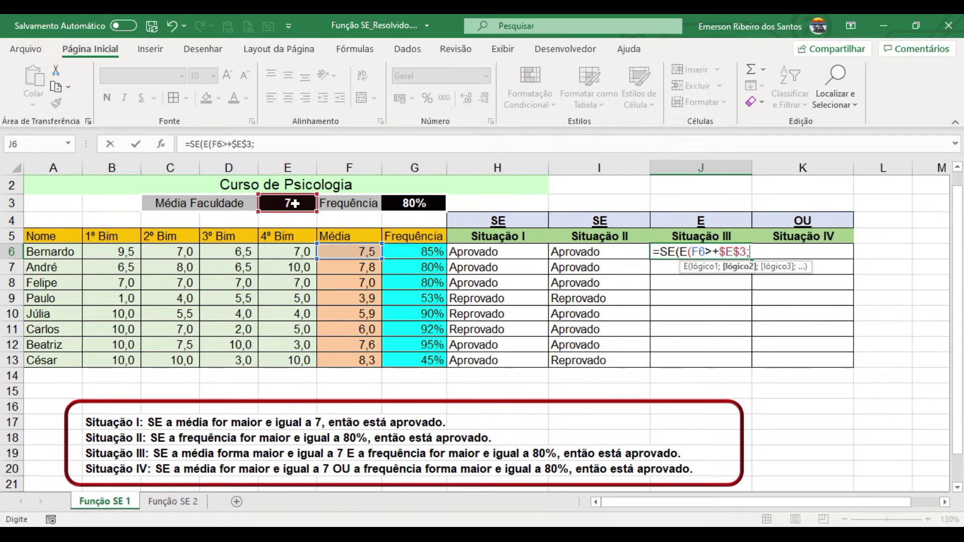
# - Add G6>=$G$3 as the second condition in the J6 formula, close the E function and check the logical test
pyautogui.click(406, 254)
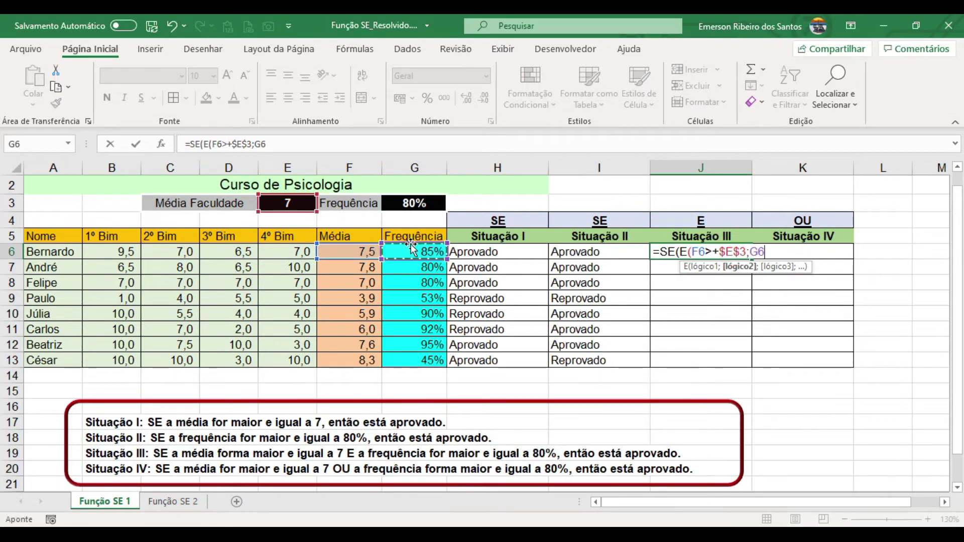
pyautogui.write('>=')
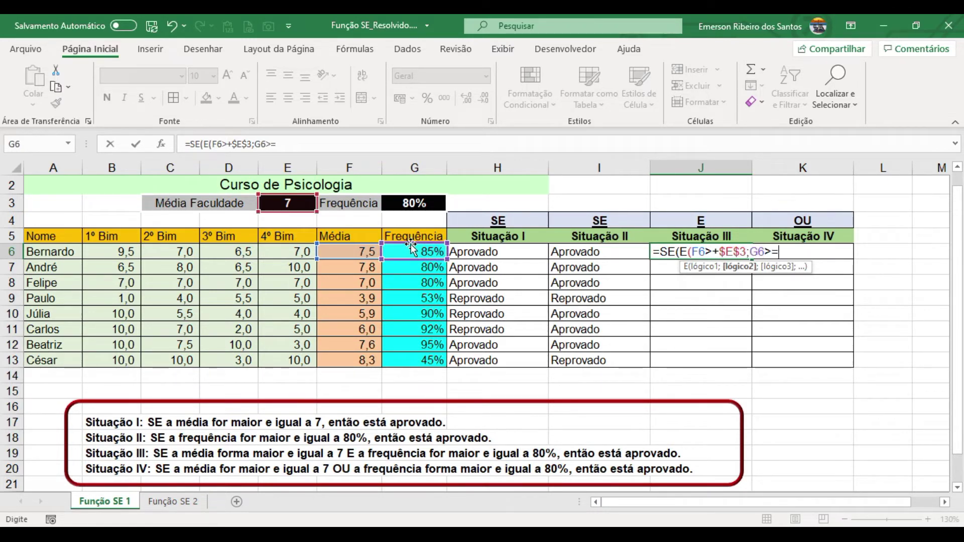
pyautogui.click(413, 206)
pyautogui.press('F4')
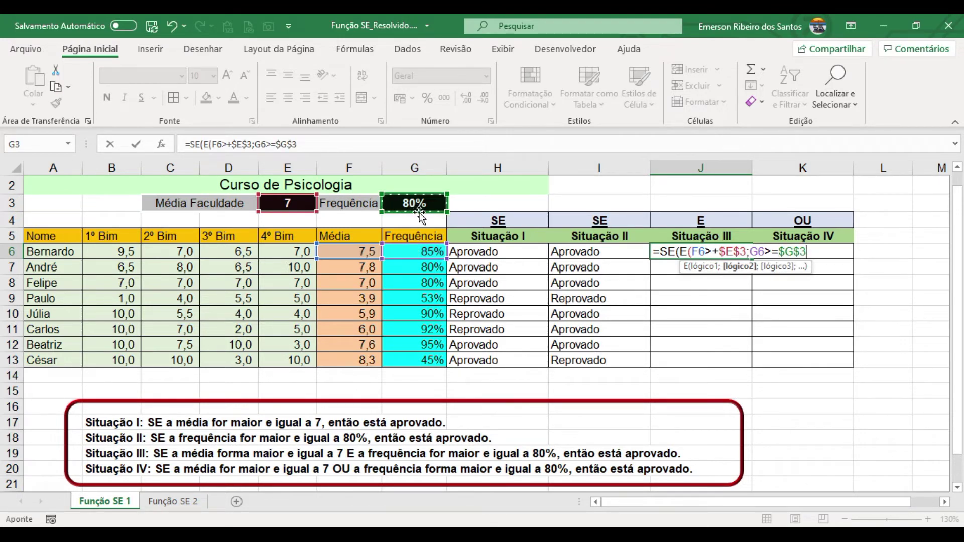
pyautogui.write(')')
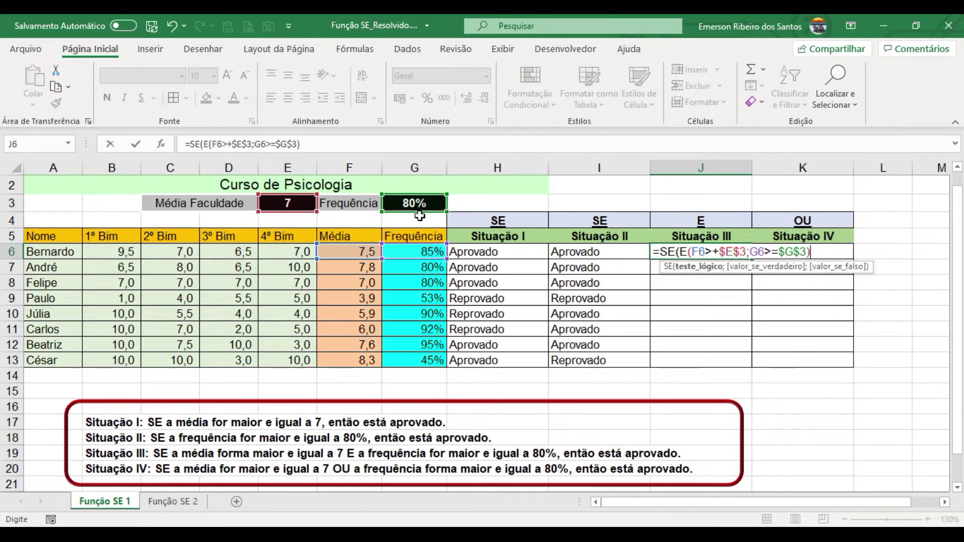
pyautogui.click(696, 267)
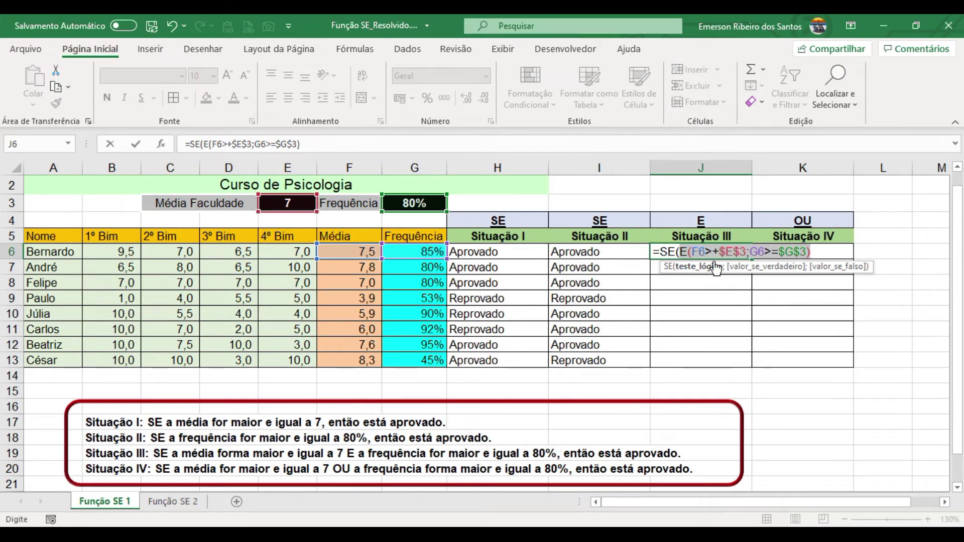
pyautogui.click(817, 253)
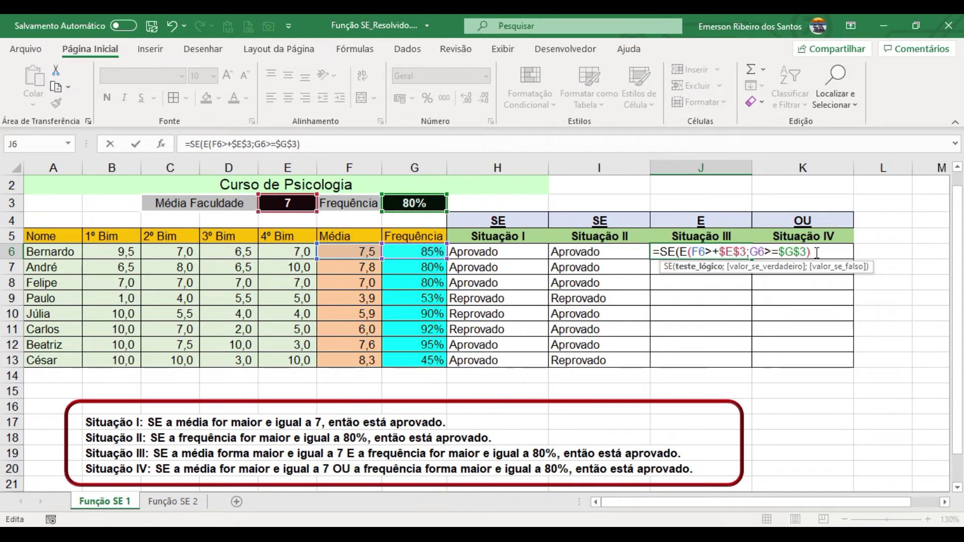
# - Complete the J6 formula with "Aprovado" as the true result and "Reprovado" as the false result, and enter it
pyautogui.write(';')
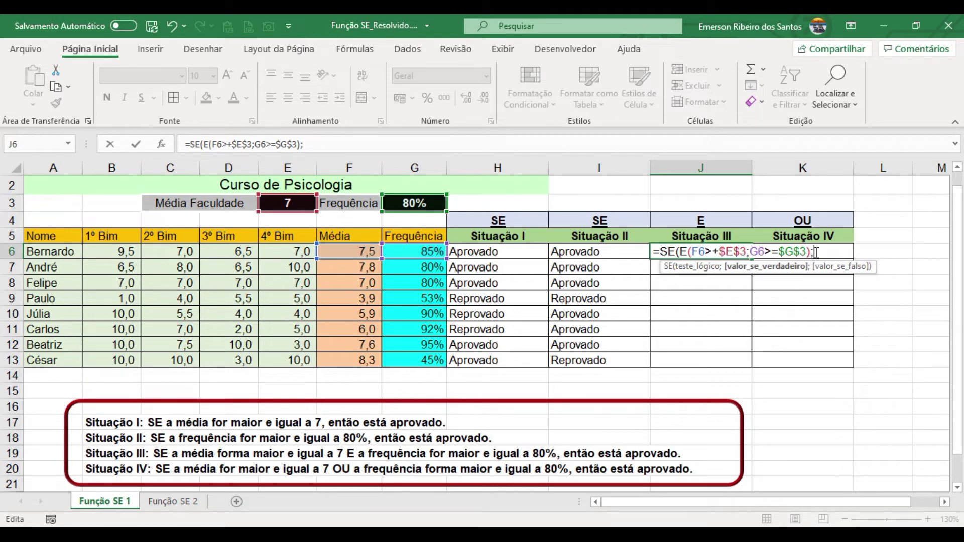
pyautogui.write('"Aprovad')
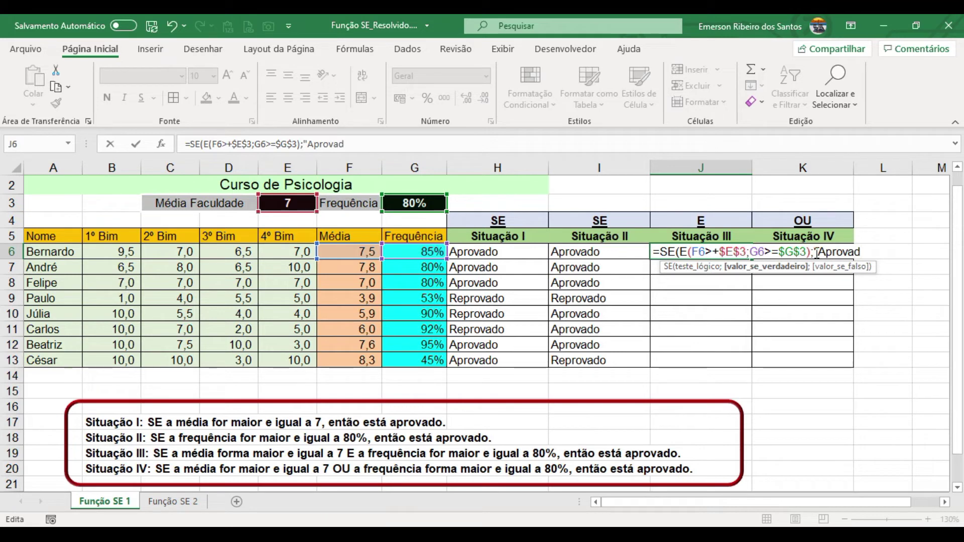
pyautogui.write('o";')
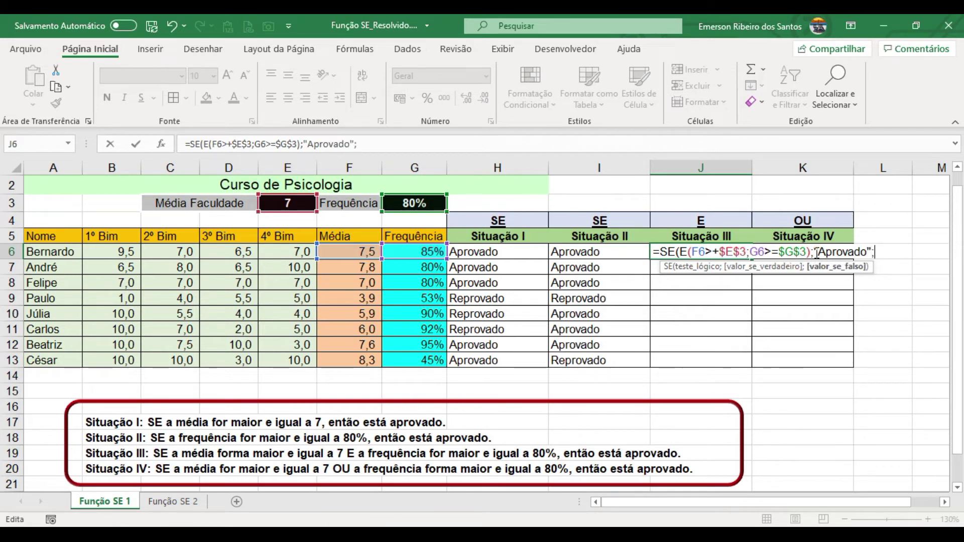
pyautogui.write('Repro')
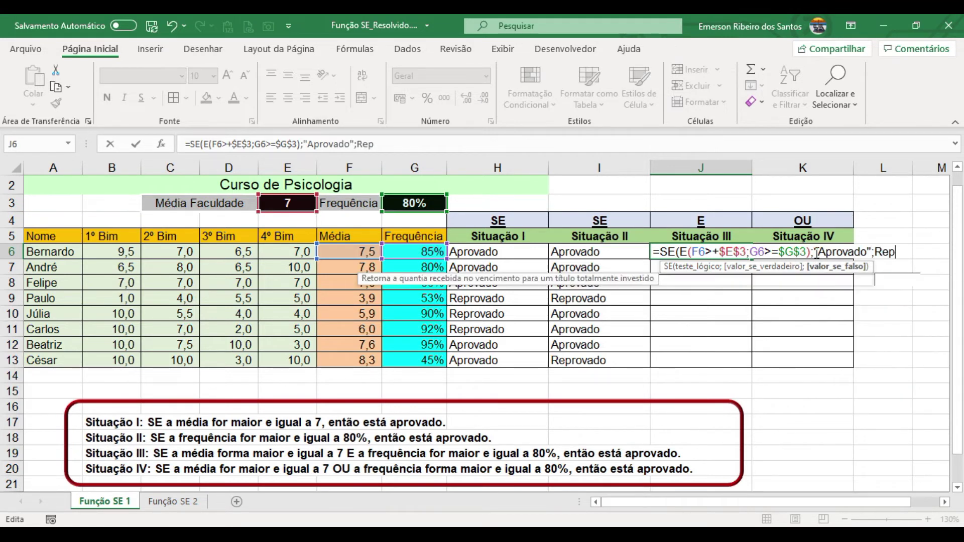
pyautogui.press('BackSpace')
pyautogui.press('BackSpace')
pyautogui.press('BackSpace')
pyautogui.press('BackSpace')
pyautogui.press('BackSpace')
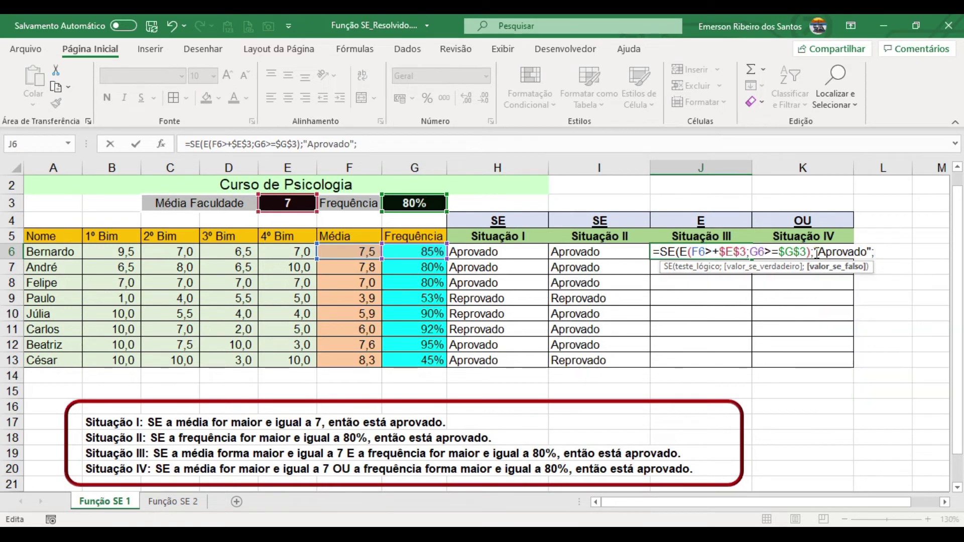
pyautogui.write('Reprovado"')
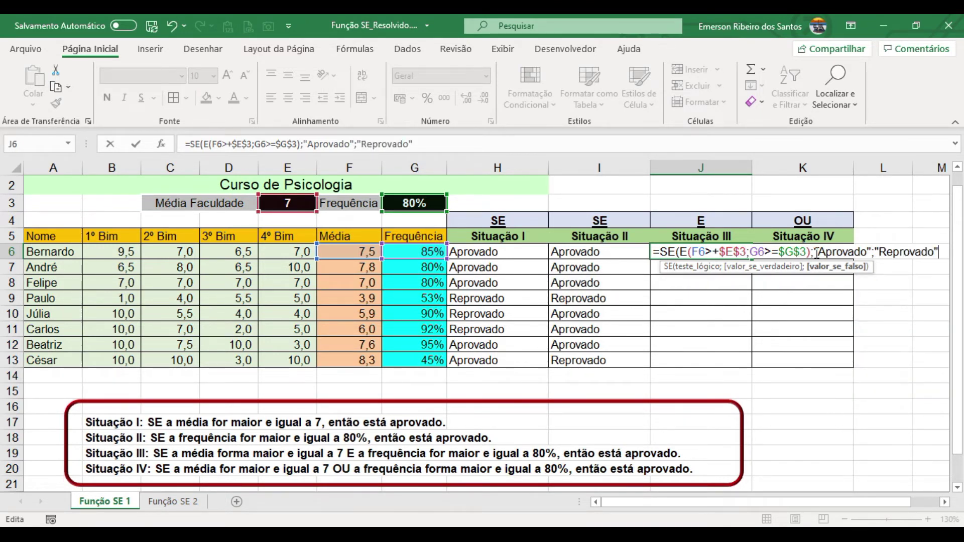
pyautogui.write(')')
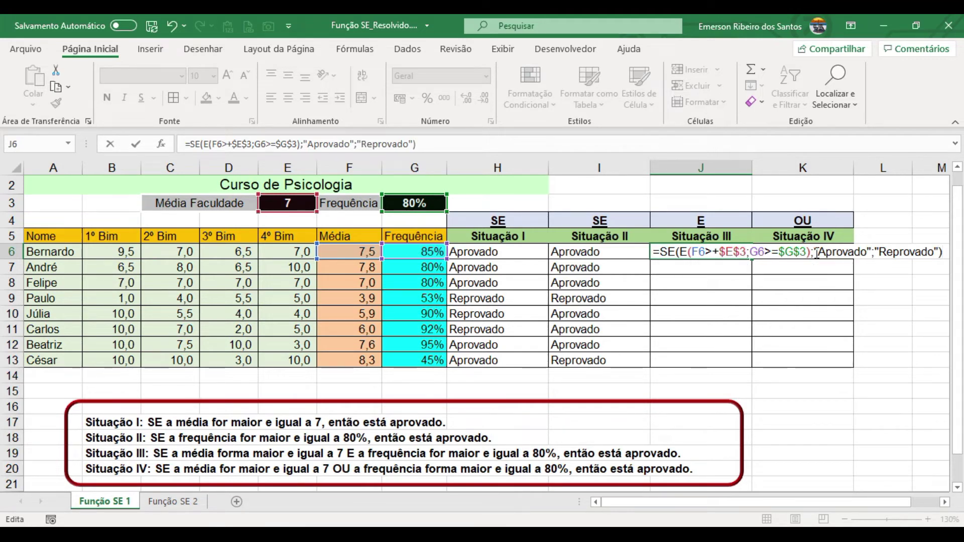
pyautogui.press('Return')
# - Fill the J6 formula down the Situação III column through J13 and check the formula in J7
pyautogui.press('Up')
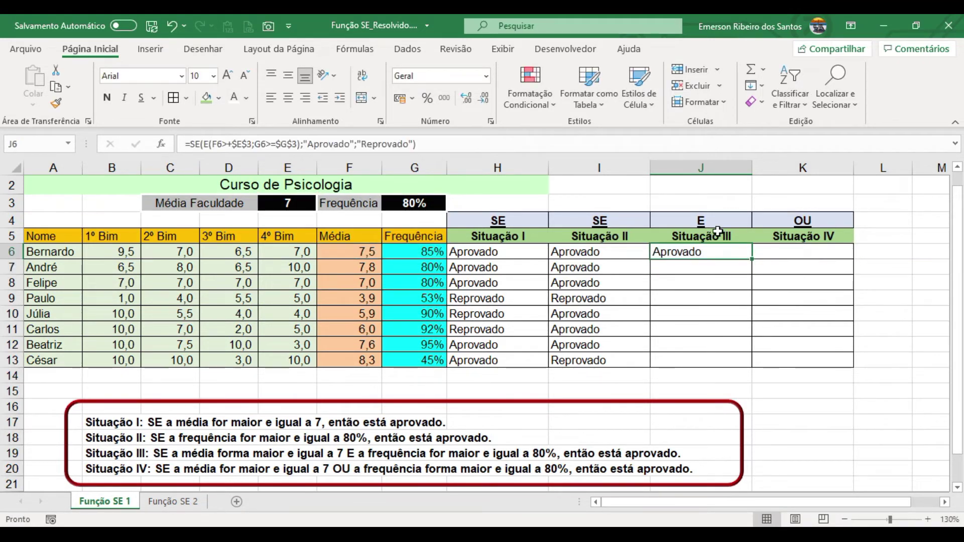
pyautogui.doubleClick(753, 261)
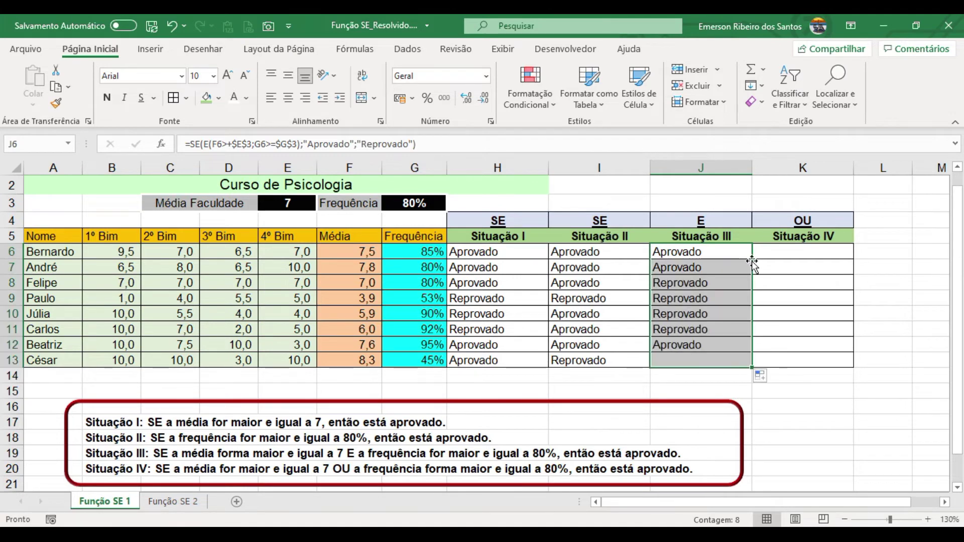
pyautogui.click(678, 268)
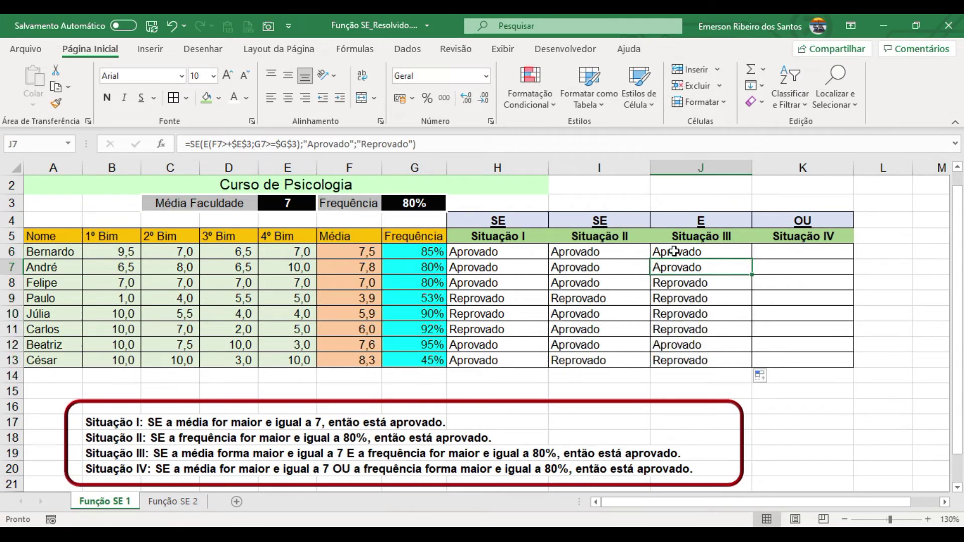
# - Change the $E$3 and $G$3 references in the J6 formula to relative E3 and G3, and fill it down through J13
pyautogui.click(675, 252)
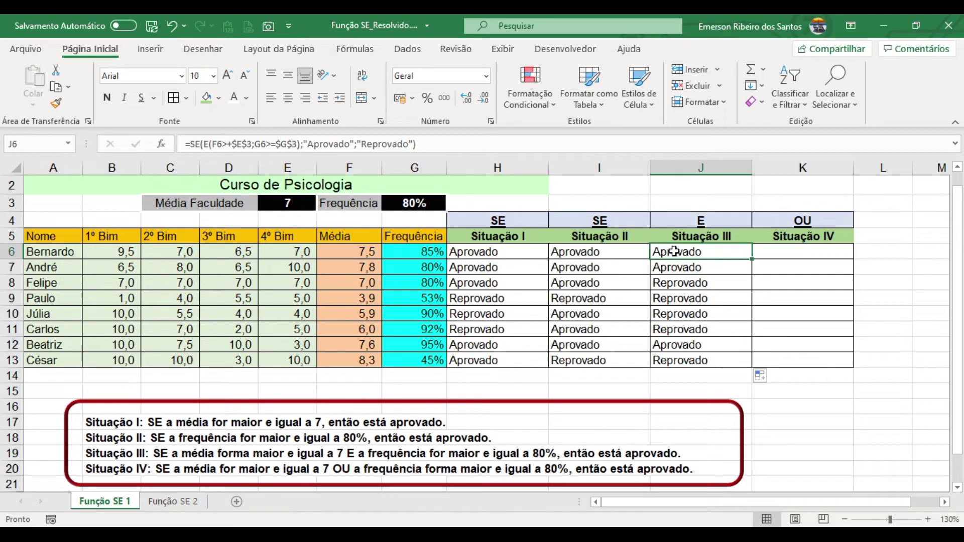
pyautogui.click(246, 144)
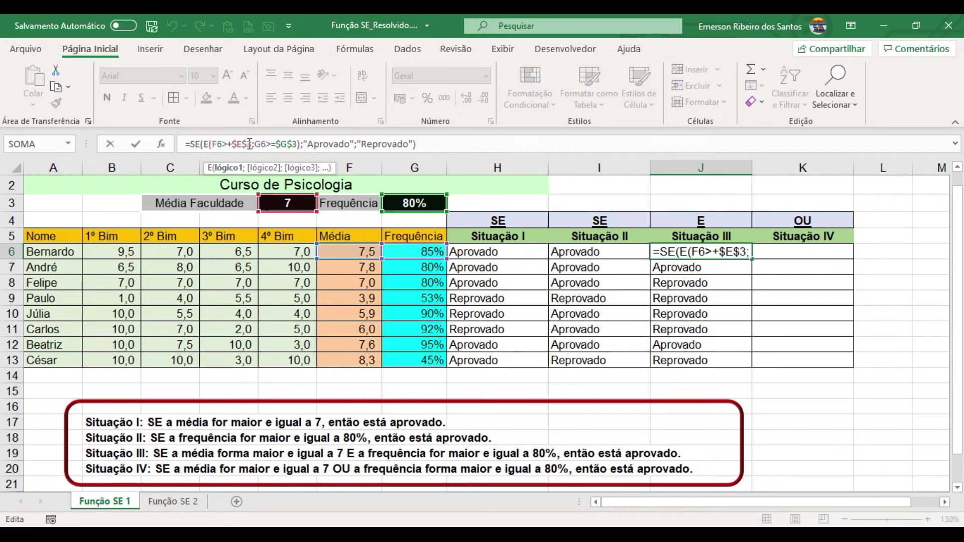
pyautogui.press('F4')
pyautogui.press('F4')
pyautogui.press('F4')
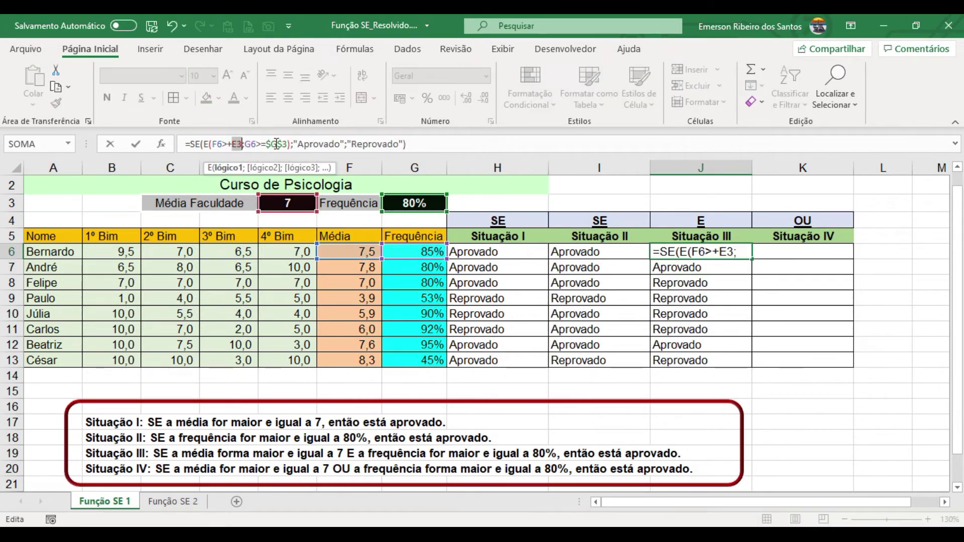
pyautogui.click(272, 144)
pyautogui.press('F4')
pyautogui.press('F4')
pyautogui.press('F4')
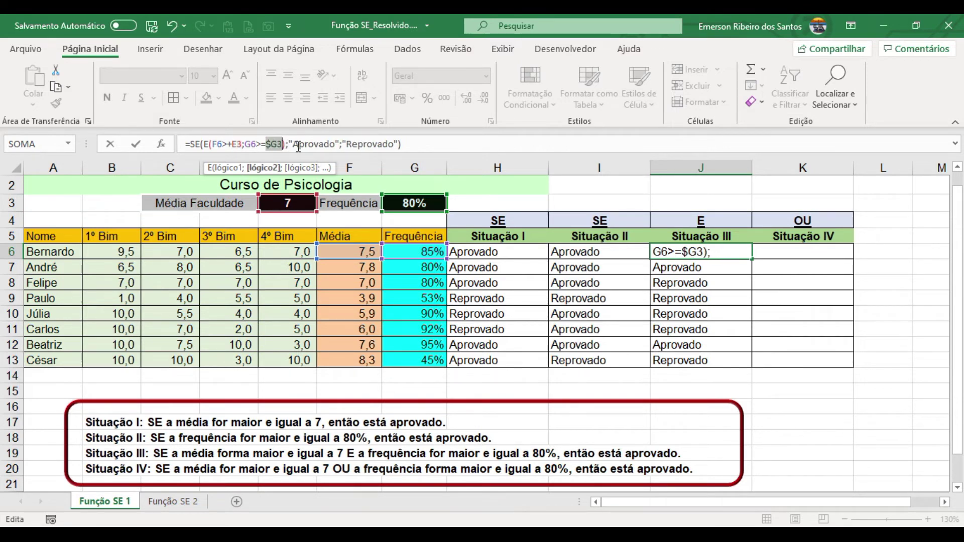
pyautogui.hotkey('ctrl', 'Return')
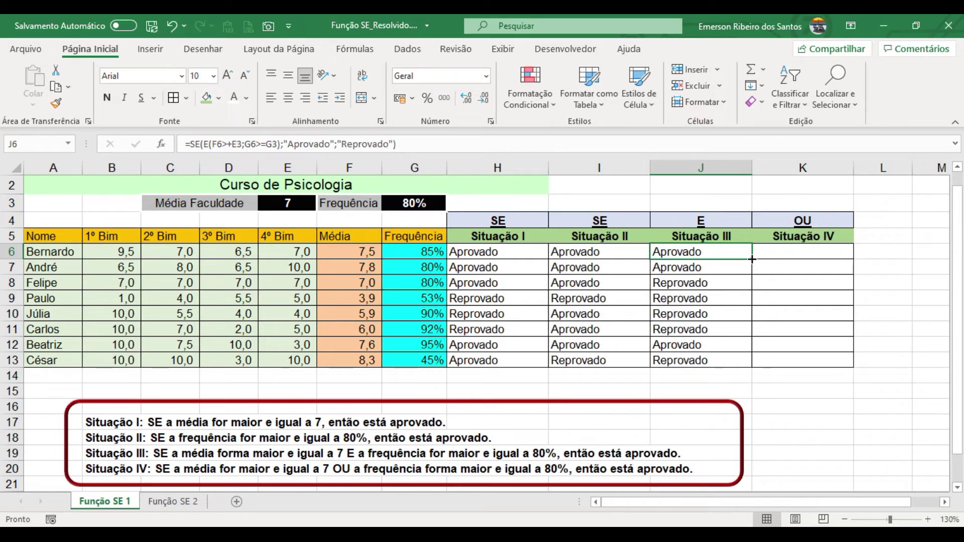
pyautogui.doubleClick(752, 259)
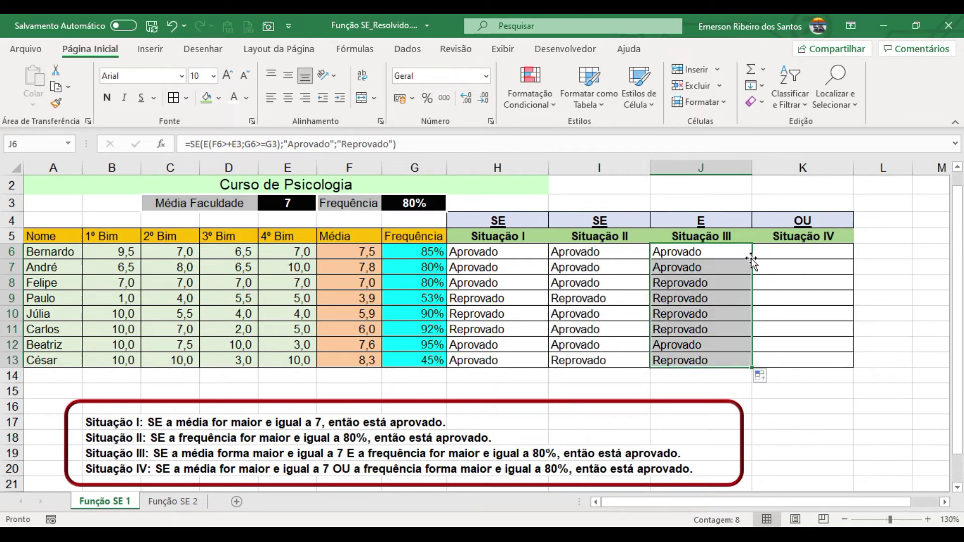
# - Check which criteria cells the Situação III formulas in J7 through J10 refer to, leaving the formulas unedited
pyautogui.click(707, 252)
pyautogui.doubleClick(701, 267)
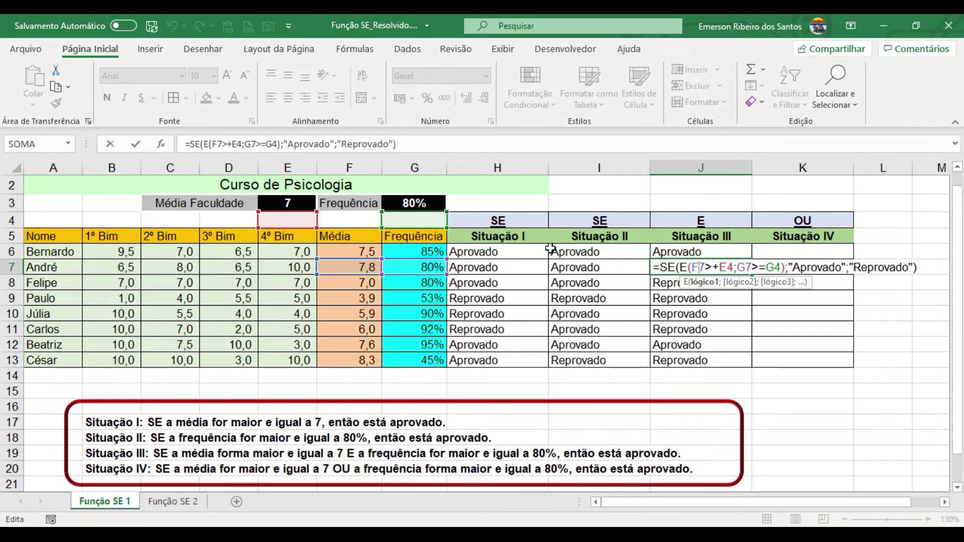
pyautogui.write("'")
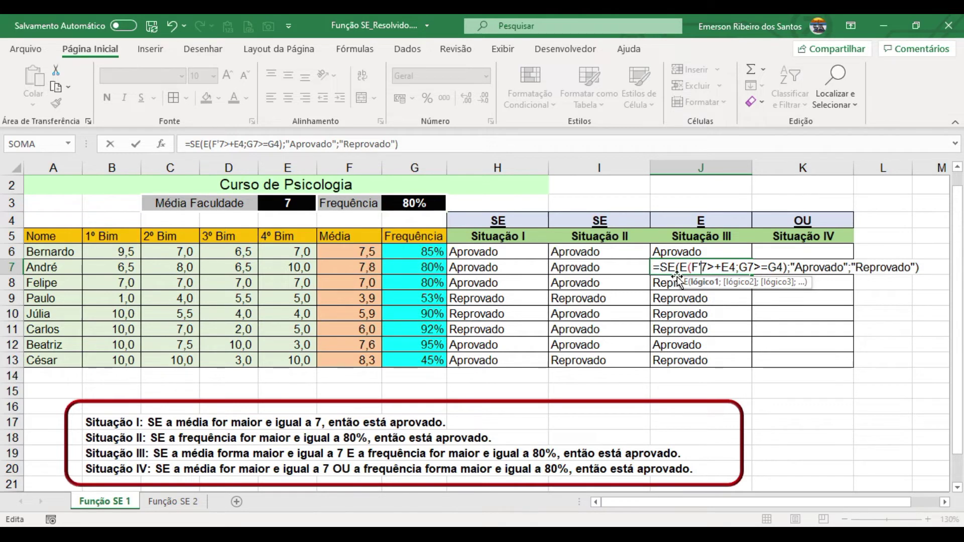
pyautogui.press('Escape')
pyautogui.doubleClick(670, 280)
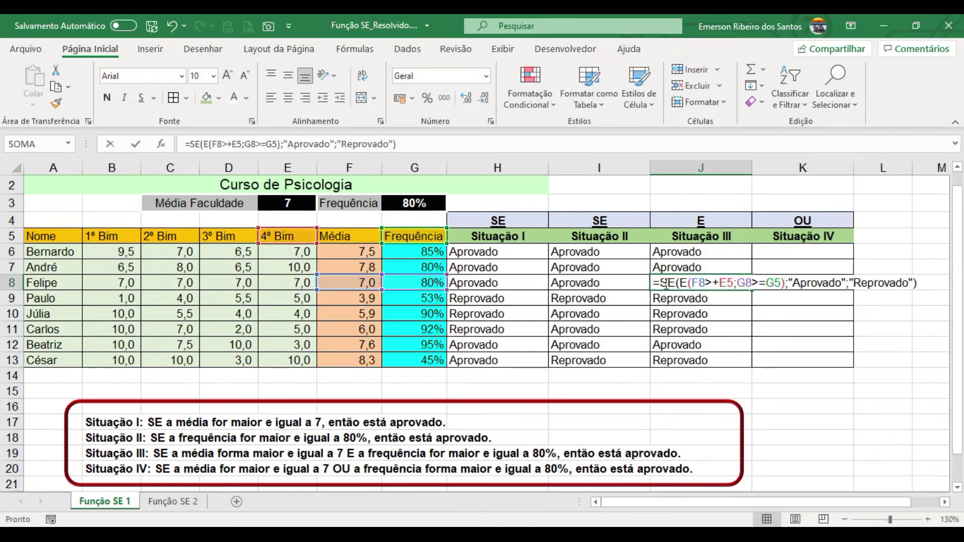
pyautogui.press('Escape')
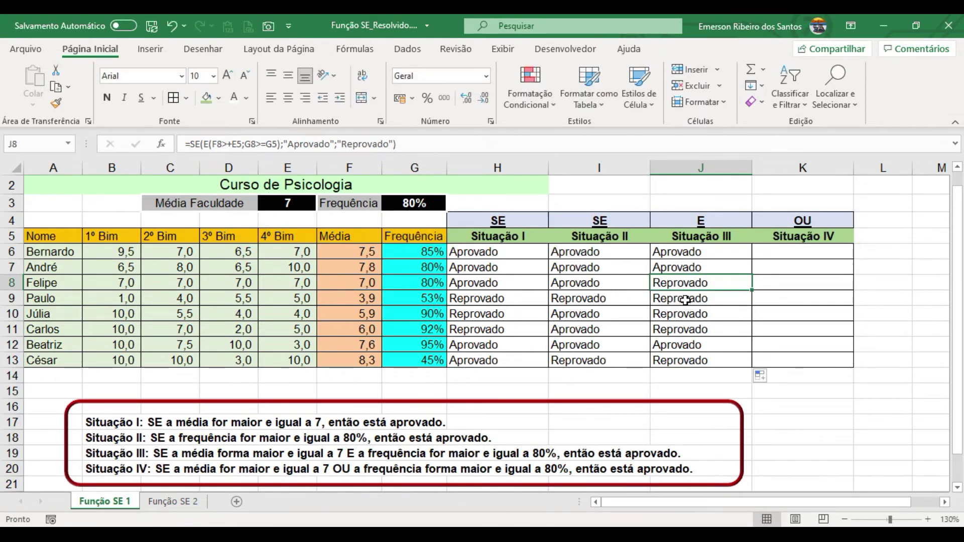
pyautogui.doubleClick(662, 297)
pyautogui.press('Escape')
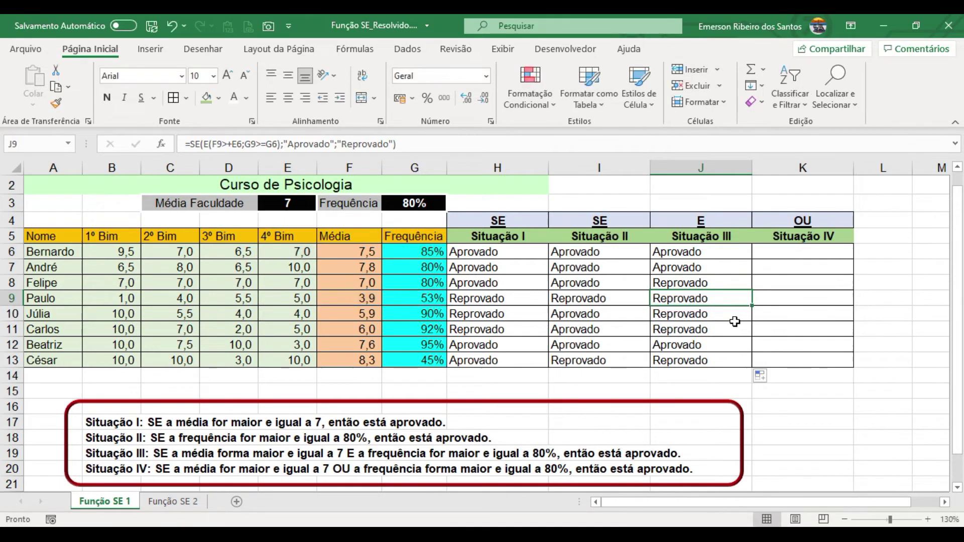
pyautogui.doubleClick(690, 316)
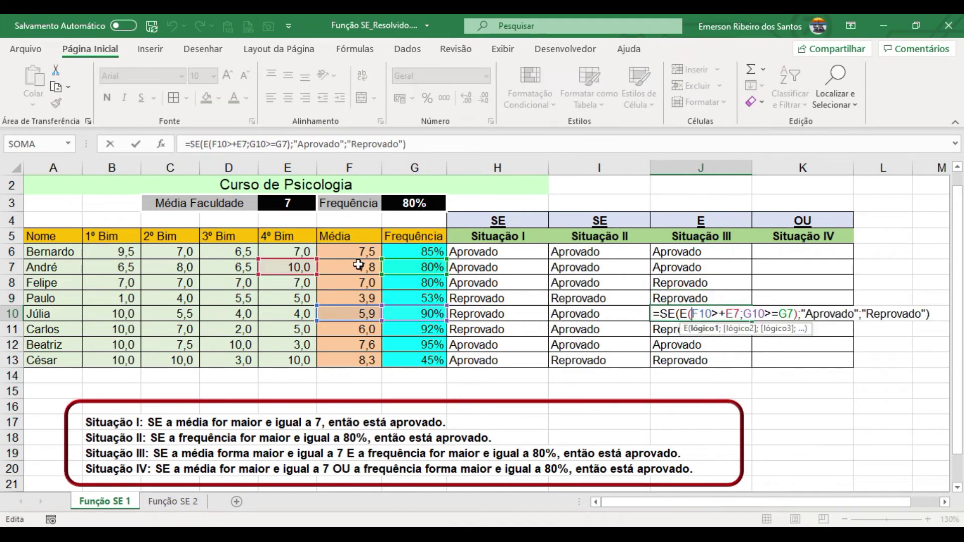
pyautogui.press('Escape')
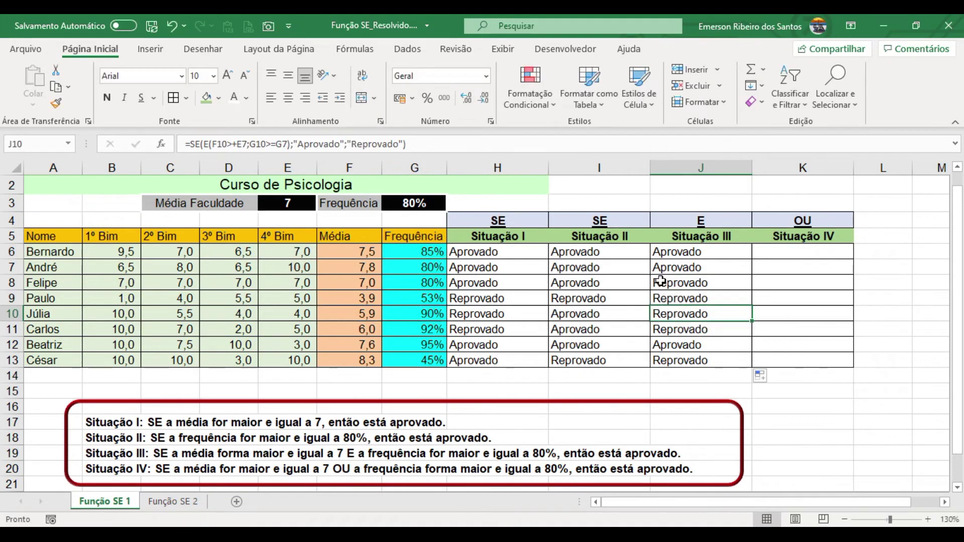
# - Lock the references in the J6 formula as $E$3 and $G$3 and fill it down the Situação III column through J13
pyautogui.click(679, 251)
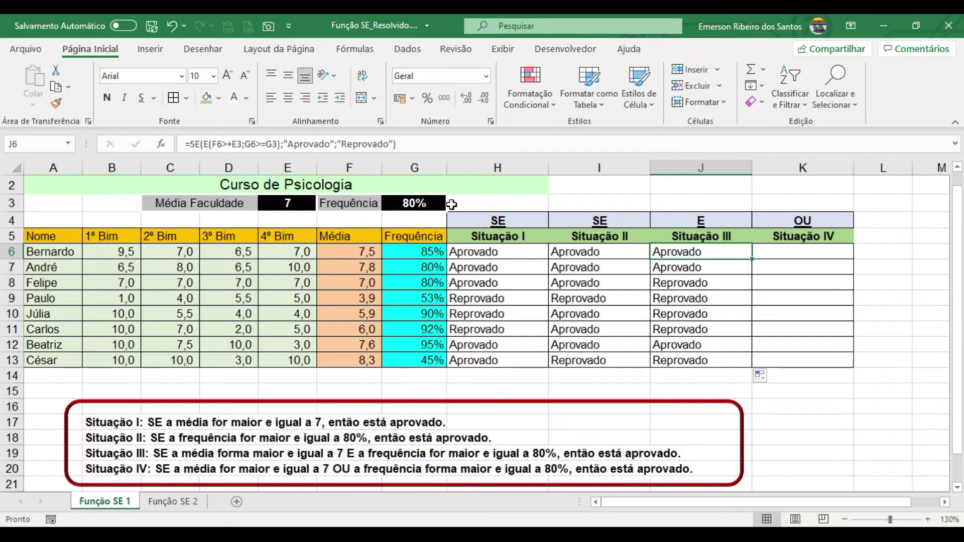
pyautogui.click(232, 144)
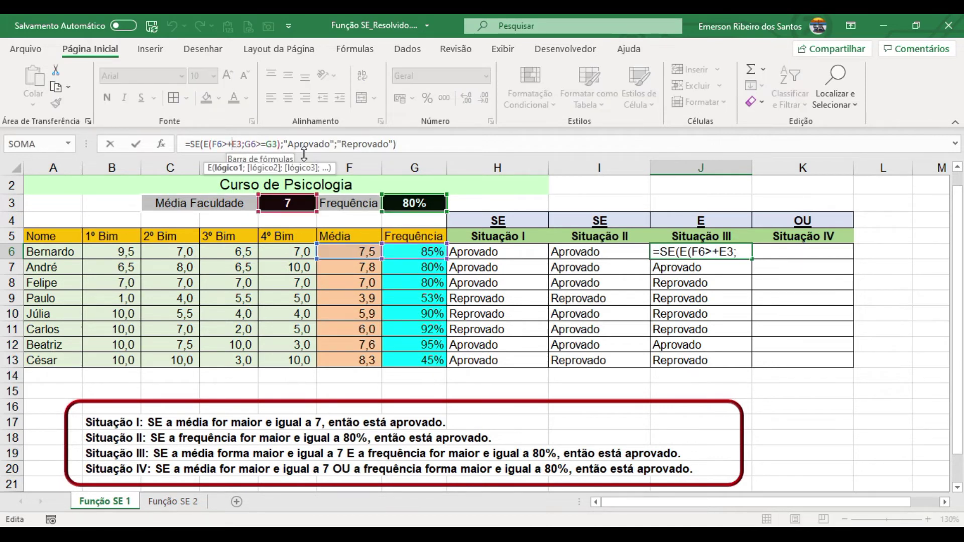
pyautogui.press('F4')
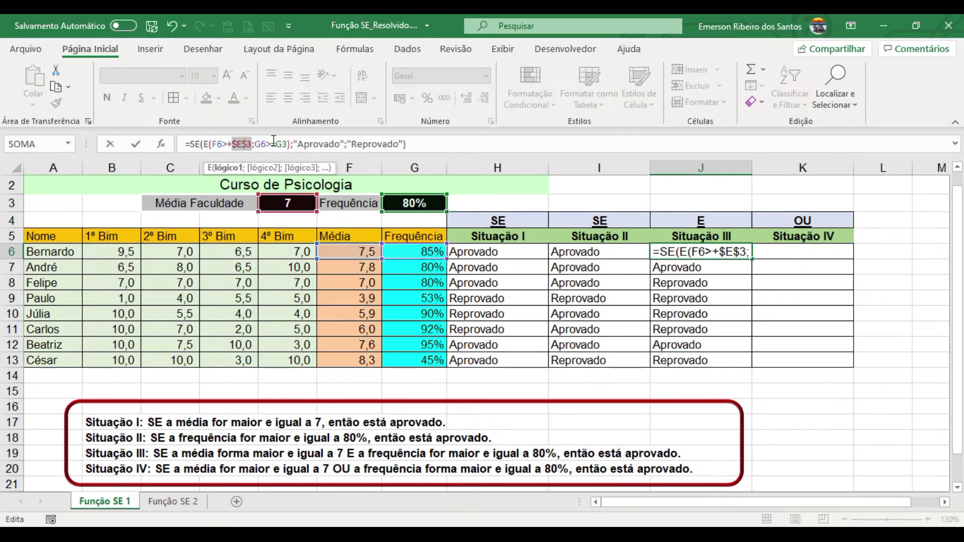
pyautogui.click(274, 141)
pyautogui.click(284, 142)
pyautogui.press('F4')
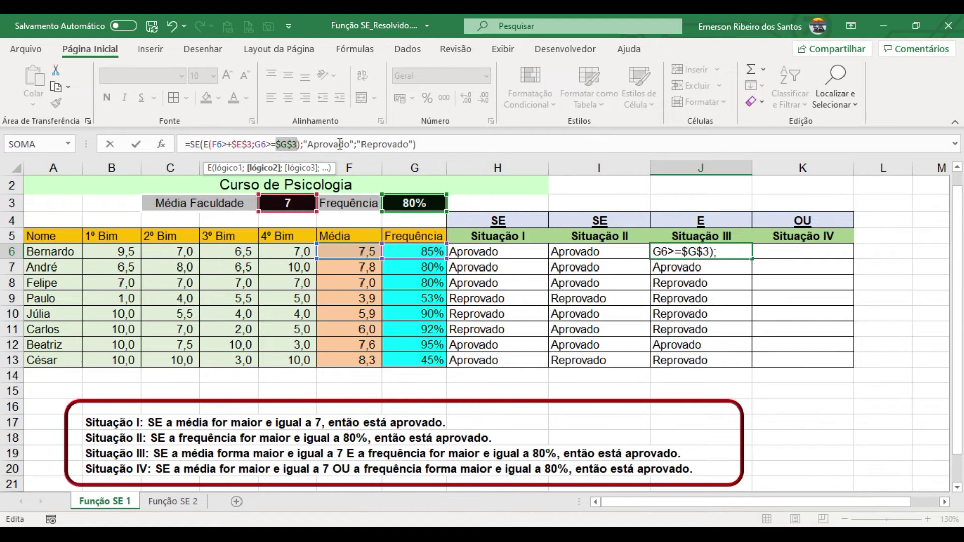
pyautogui.hotkey('ctrl', 'Return')
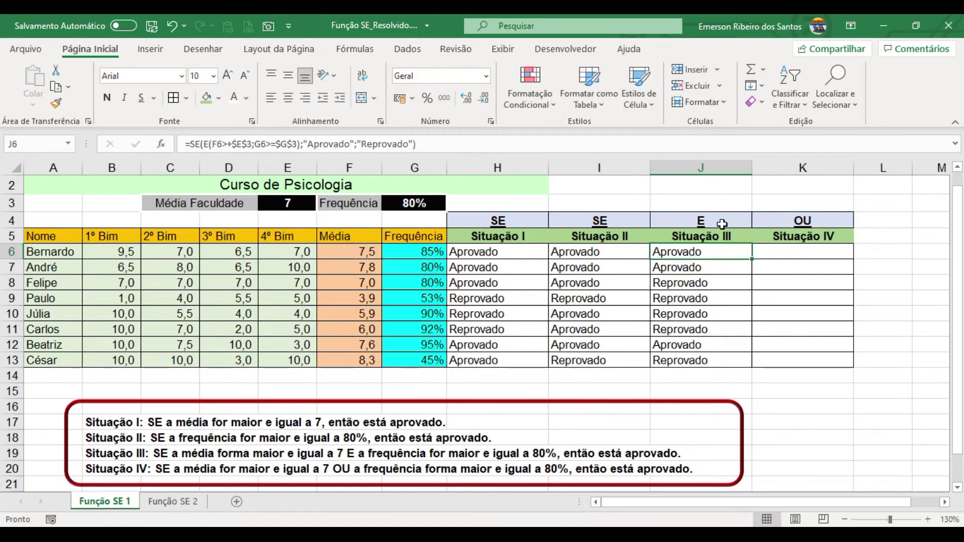
pyautogui.doubleClick(752, 259)
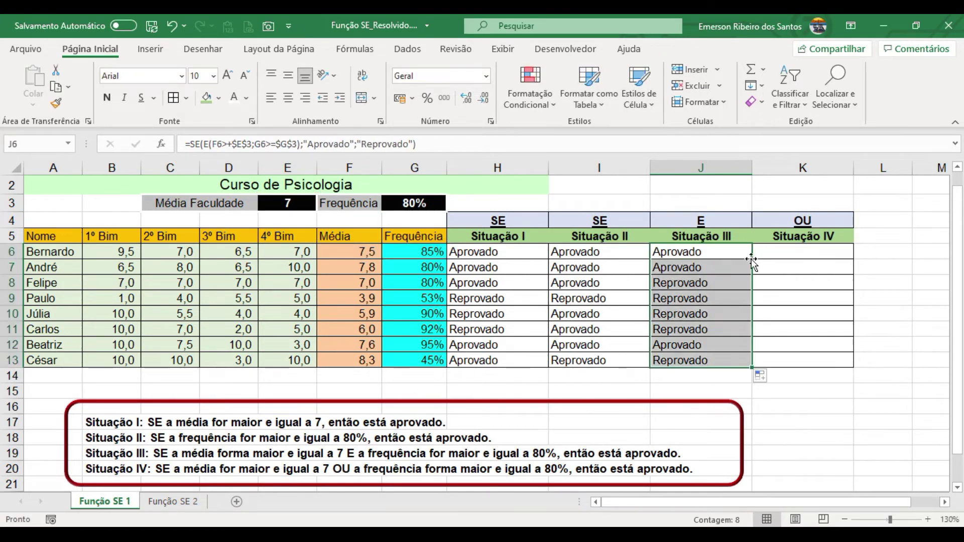
# - Correct the first condition in the J6 formula to F6>=$E$3 and fill it down through J13
pyautogui.click(699, 251)
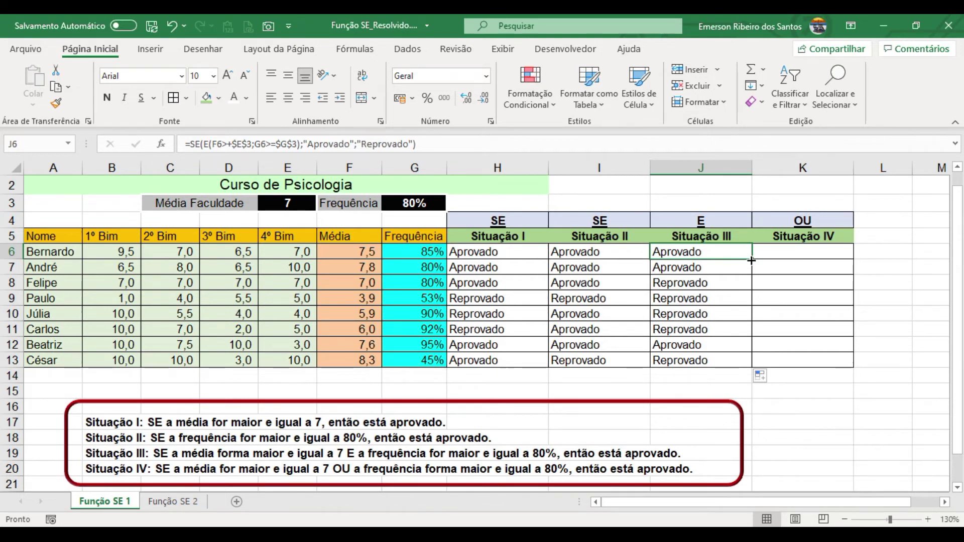
pyautogui.click(231, 144)
pyautogui.write('=')
pyautogui.press('Return')
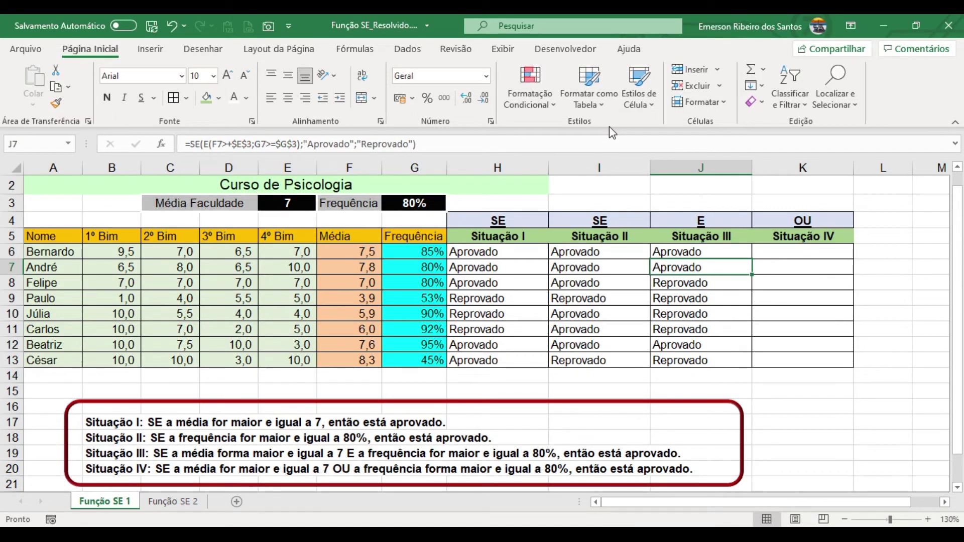
pyautogui.click(719, 255)
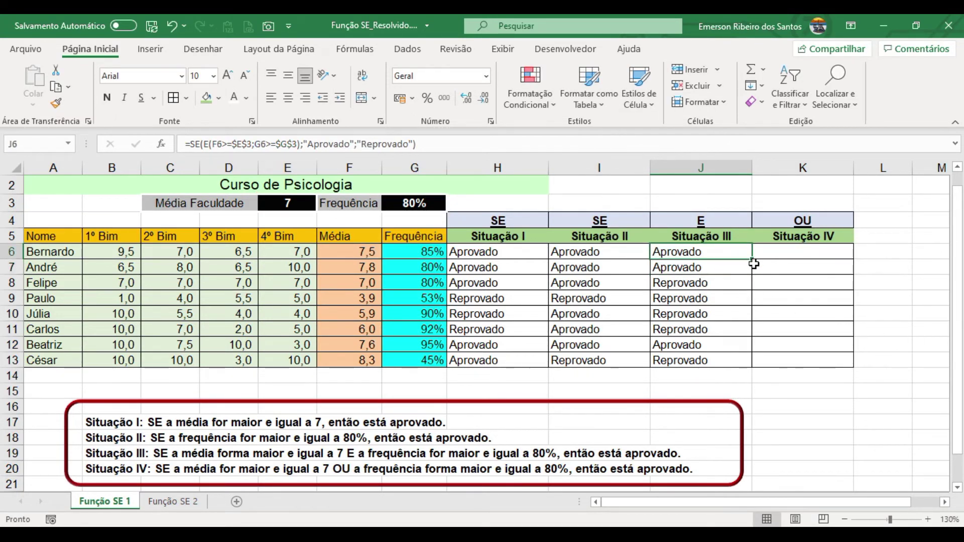
pyautogui.doubleClick(752, 259)
# - Compare the Média and Frequência values in rows 6 to 8 with the minimum criteria and their Situação III results
pyautogui.click(687, 251)
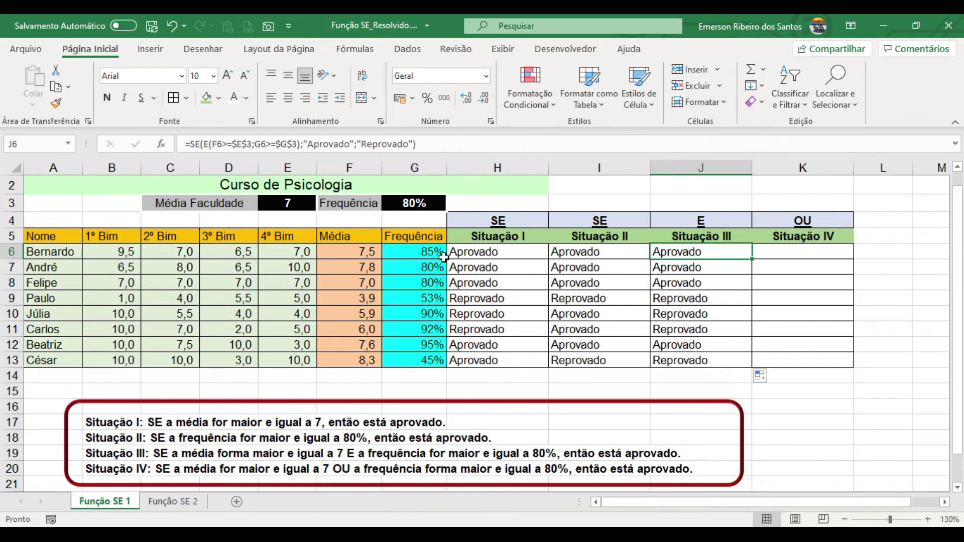
pyautogui.click(422, 252)
pyautogui.click(354, 255)
pyautogui.click(422, 252)
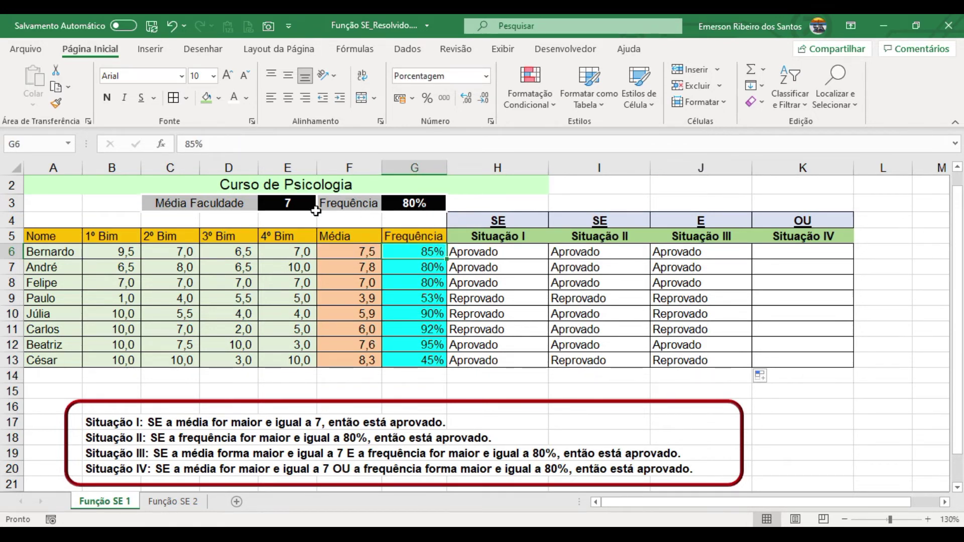
pyautogui.click(683, 253)
pyautogui.click(344, 268)
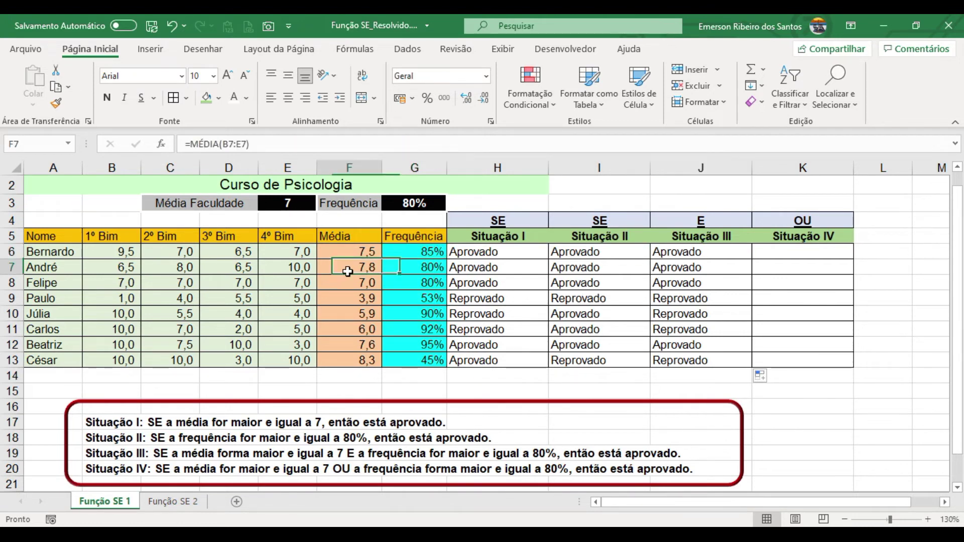
pyautogui.click(419, 268)
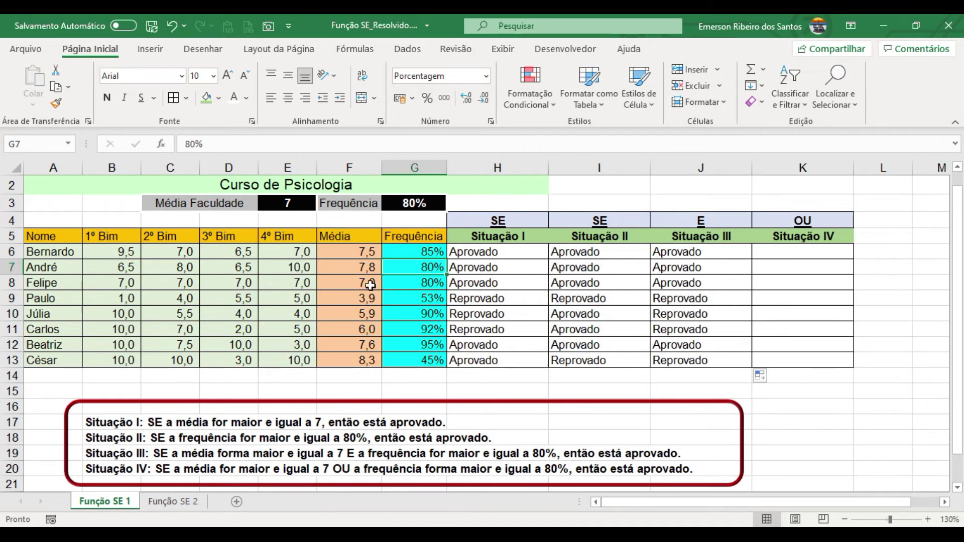
pyautogui.click(371, 284)
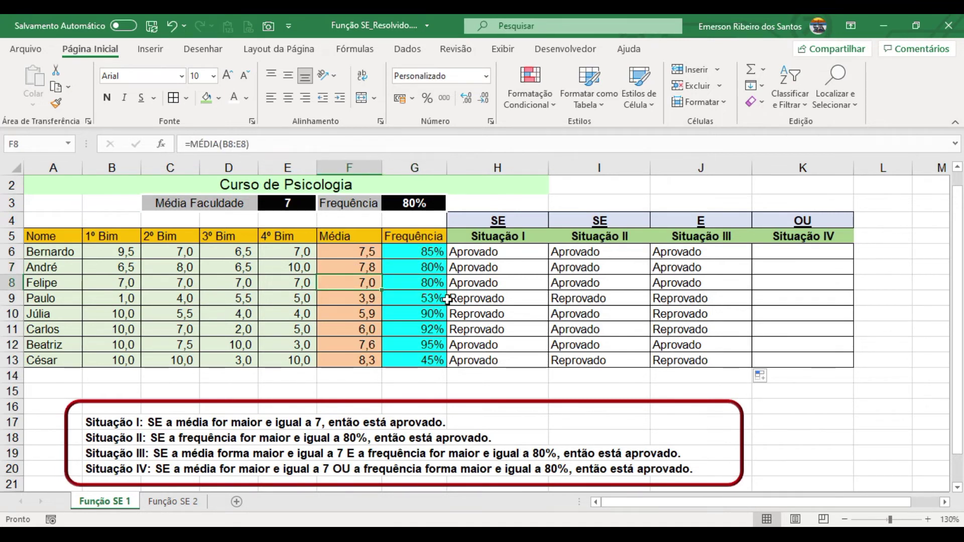
pyautogui.click(427, 283)
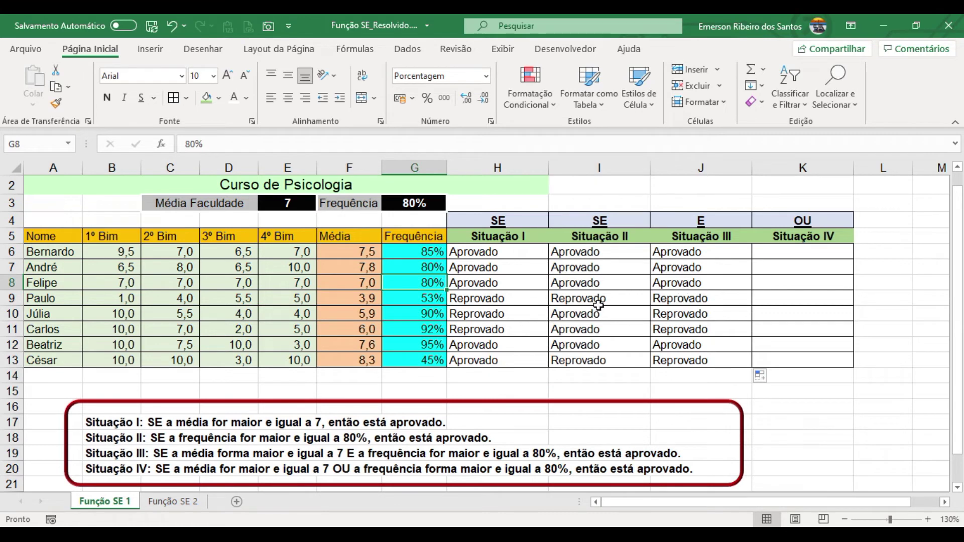
# - Compare the Média and Frequência values in rows 9 to 11 with the minimum criteria and their Situação III results
pyautogui.click(364, 301)
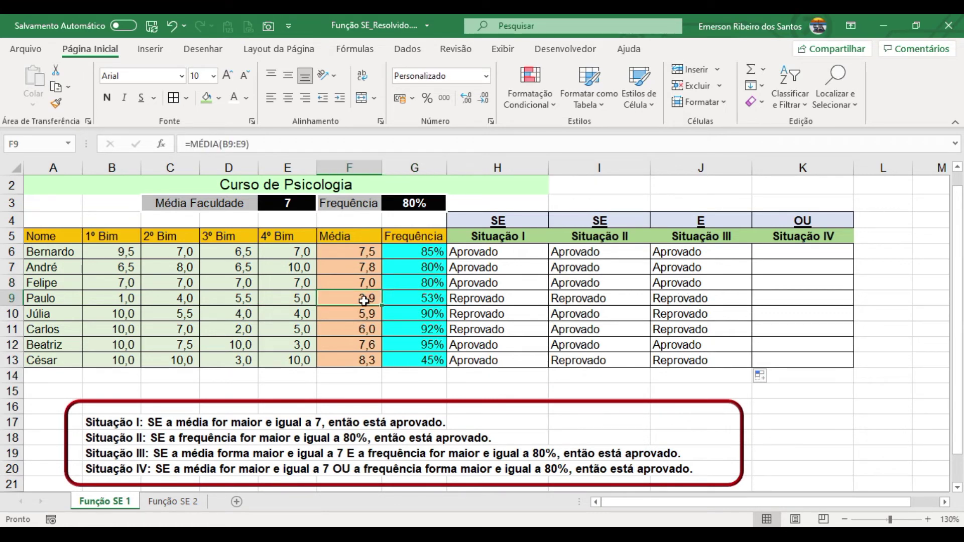
pyautogui.click(421, 301)
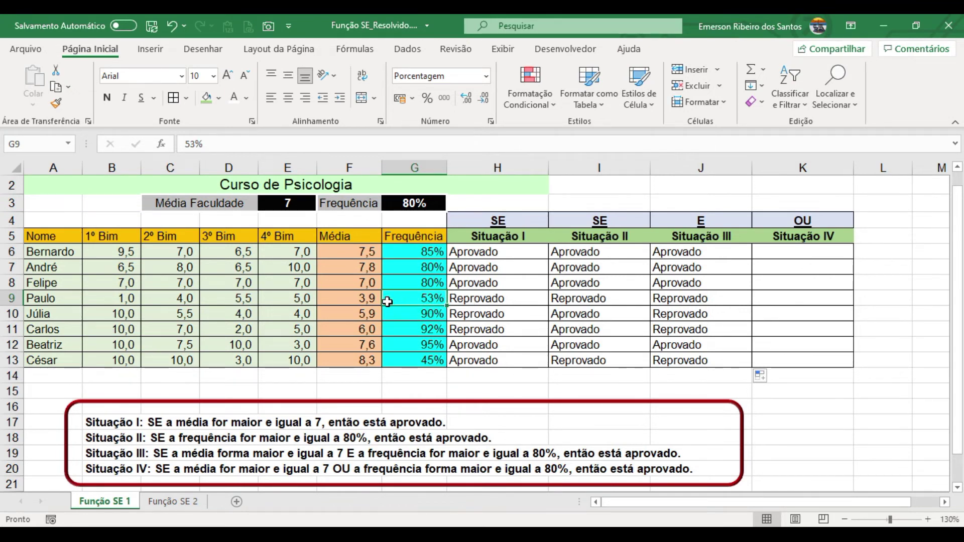
pyautogui.click(665, 300)
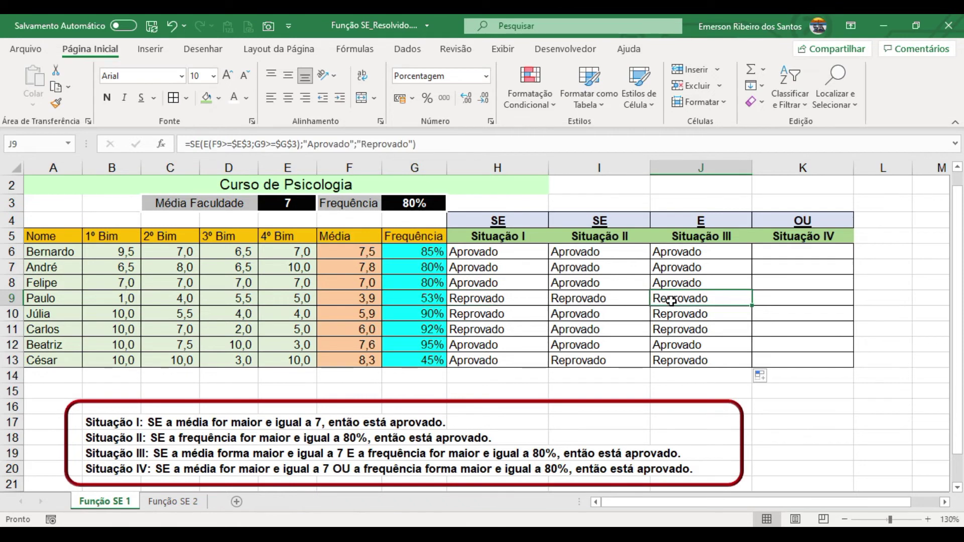
pyautogui.click(363, 315)
pyautogui.click(428, 315)
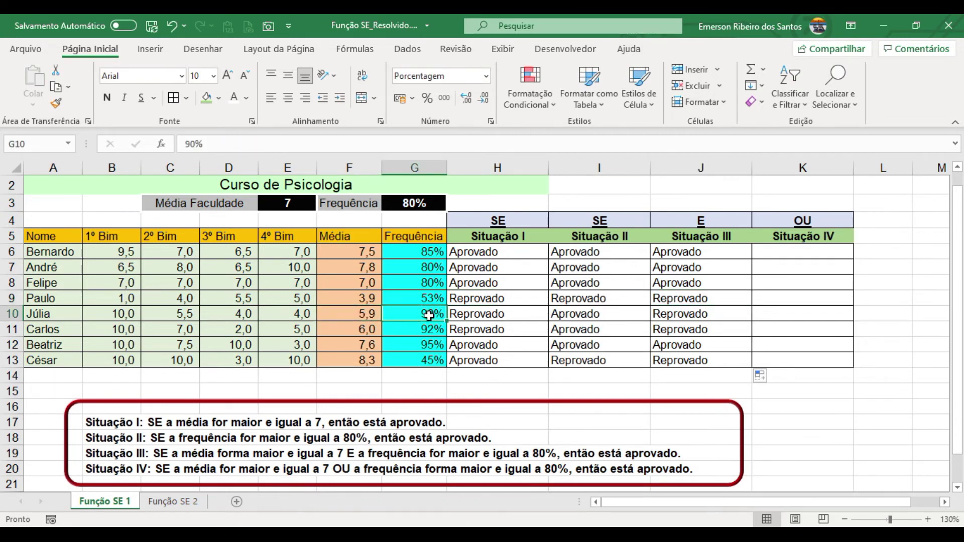
pyautogui.click(675, 315)
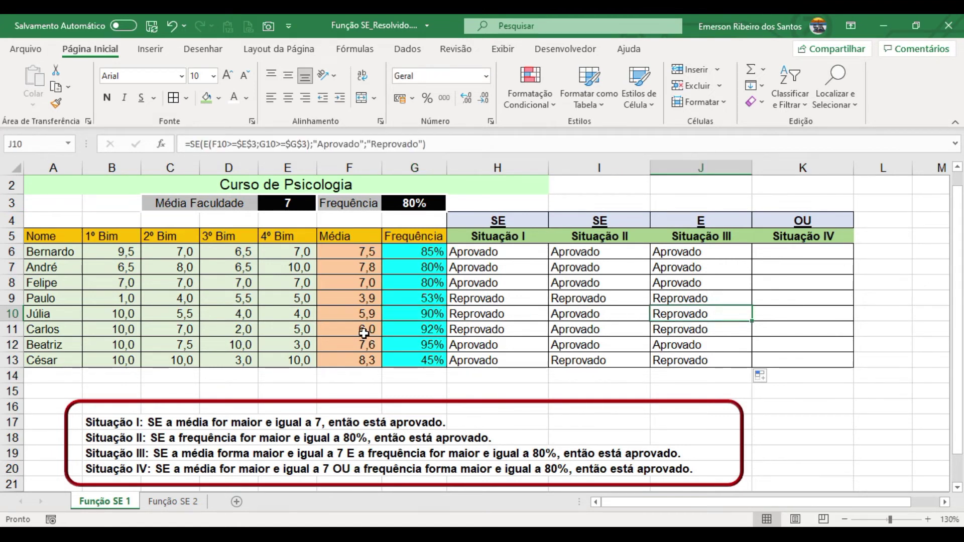
pyautogui.moveTo(434, 313); pyautogui.dragTo(434, 330)
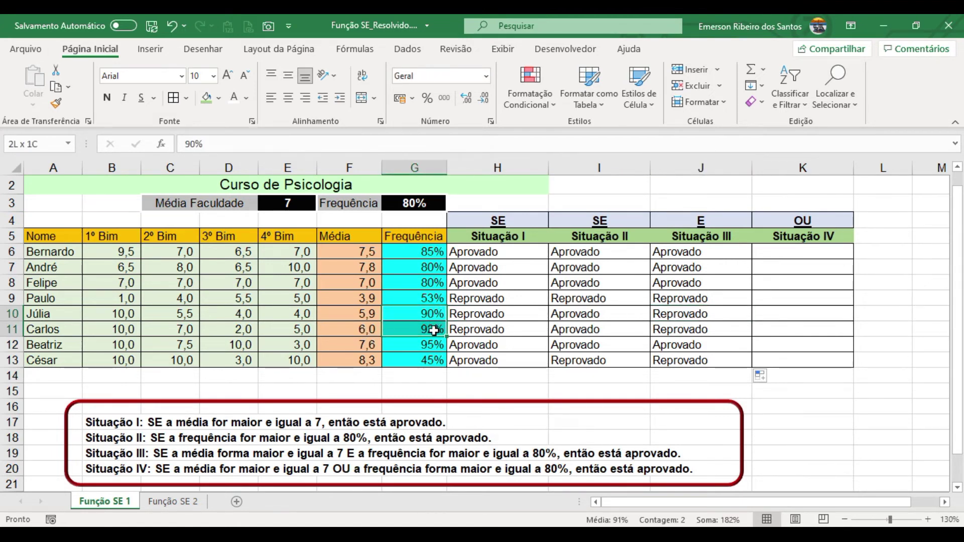
pyautogui.moveTo(360, 315); pyautogui.dragTo(364, 330)
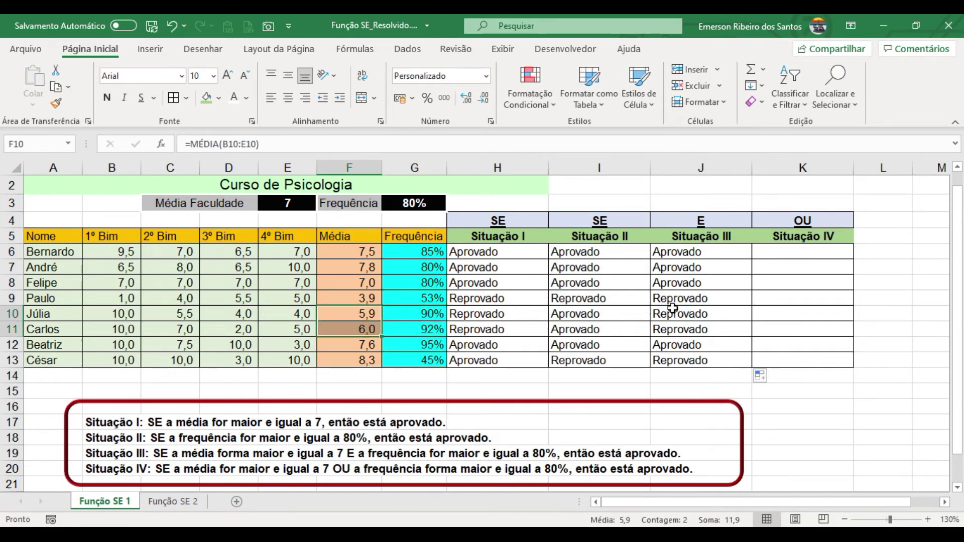
# - Compare the Média and Frequência values in rows 12 and 13 with the minimum criteria and their Situação III results
pyautogui.click(351, 351)
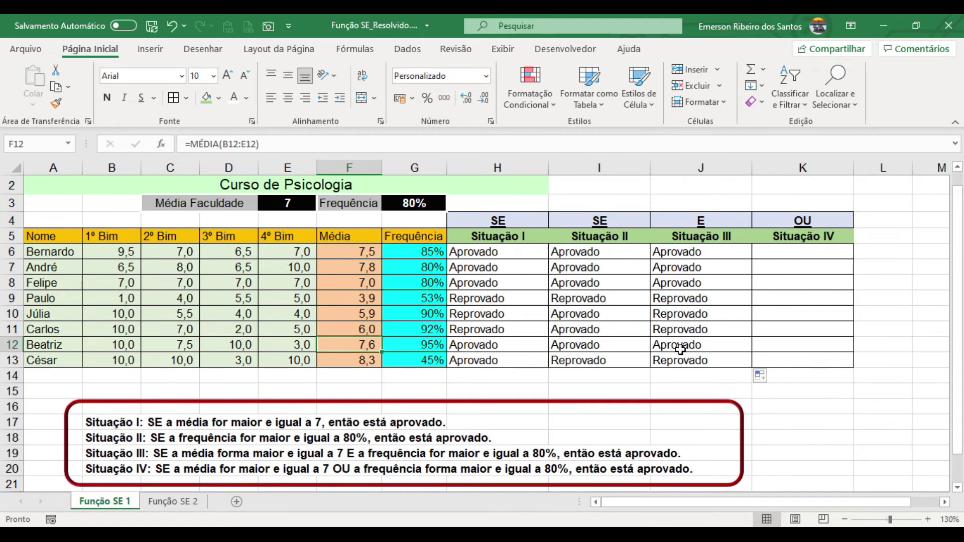
pyautogui.moveTo(358, 359); pyautogui.dragTo(436, 360)
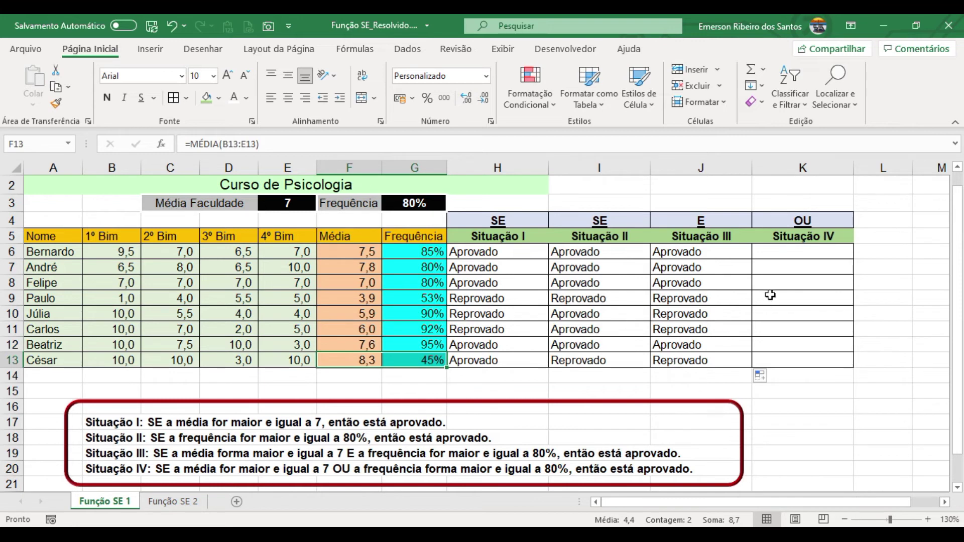
# - Start an OU formula in K6 with the first condition G6>=$G$3, keeping the minimum attendance reference absolute
pyautogui.click(785, 254)
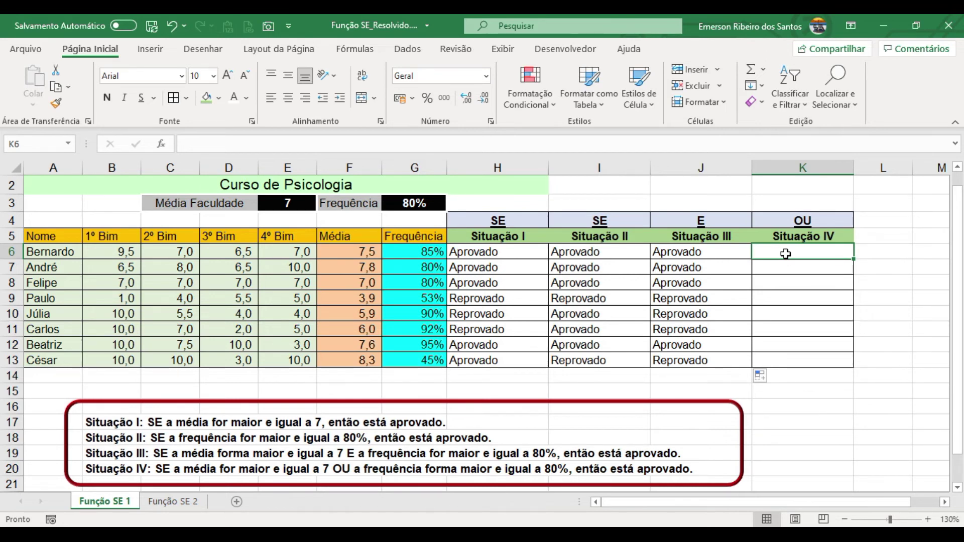
pyautogui.write('=')
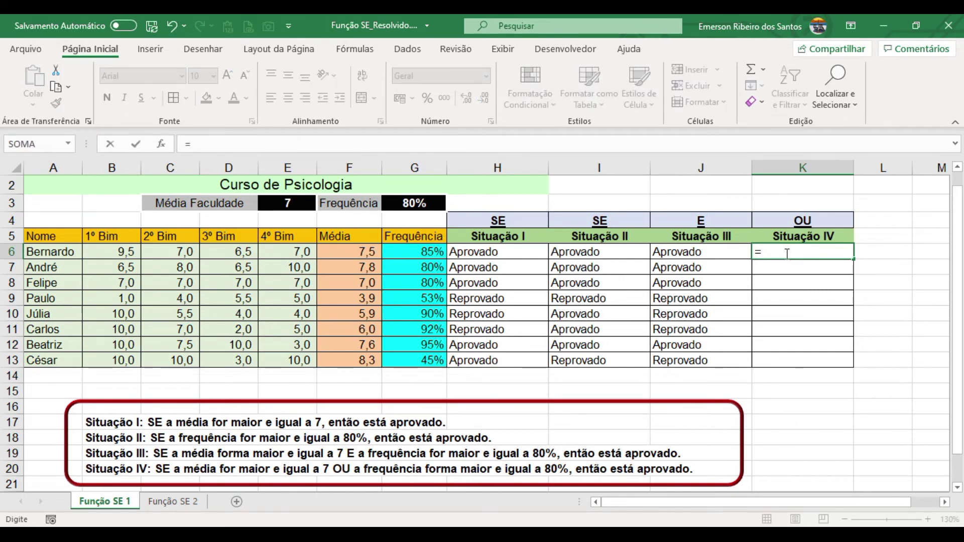
pyautogui.write('ou')
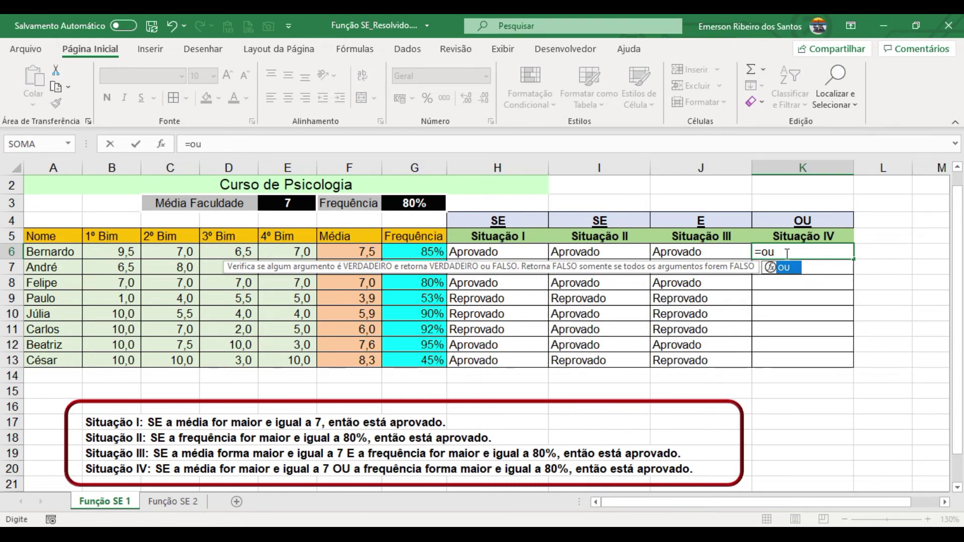
pyautogui.press('Tab')
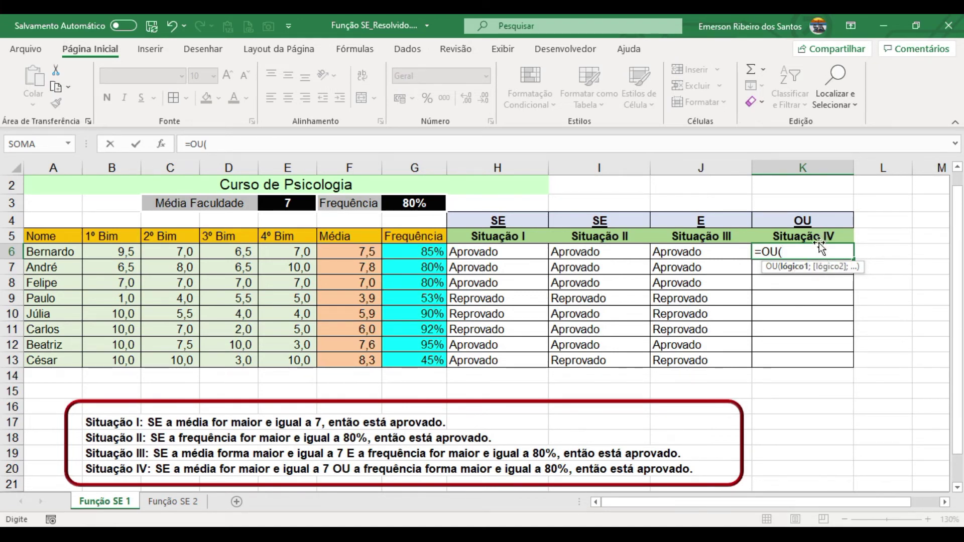
pyautogui.click(427, 252)
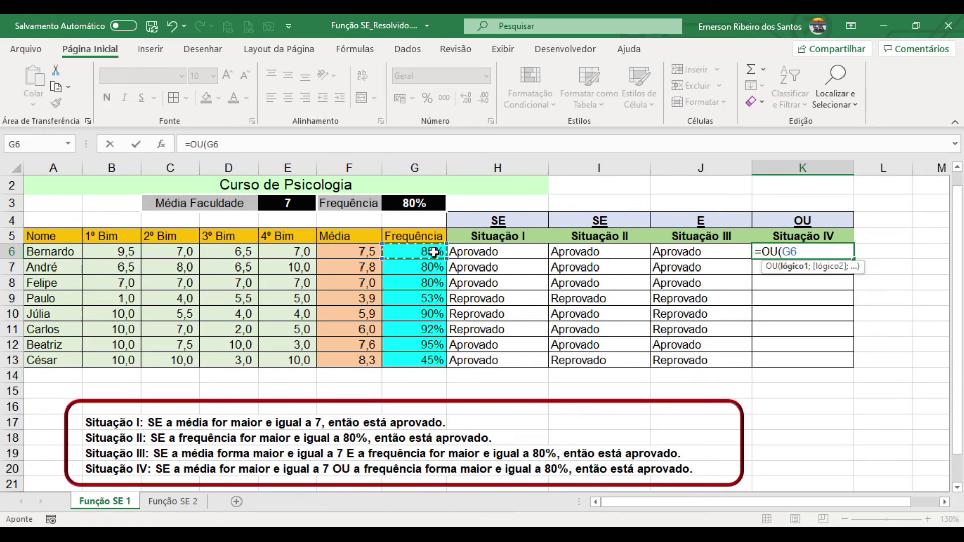
pyautogui.press('BackSpace')
pyautogui.press('BackSpace')
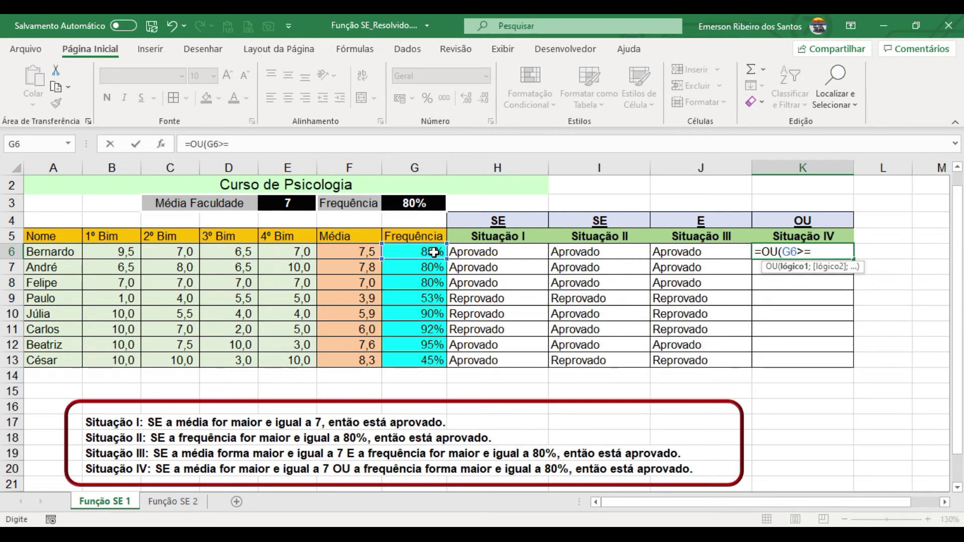
pyautogui.click(426, 203)
pyautogui.press('F4')
pyautogui.write(';')
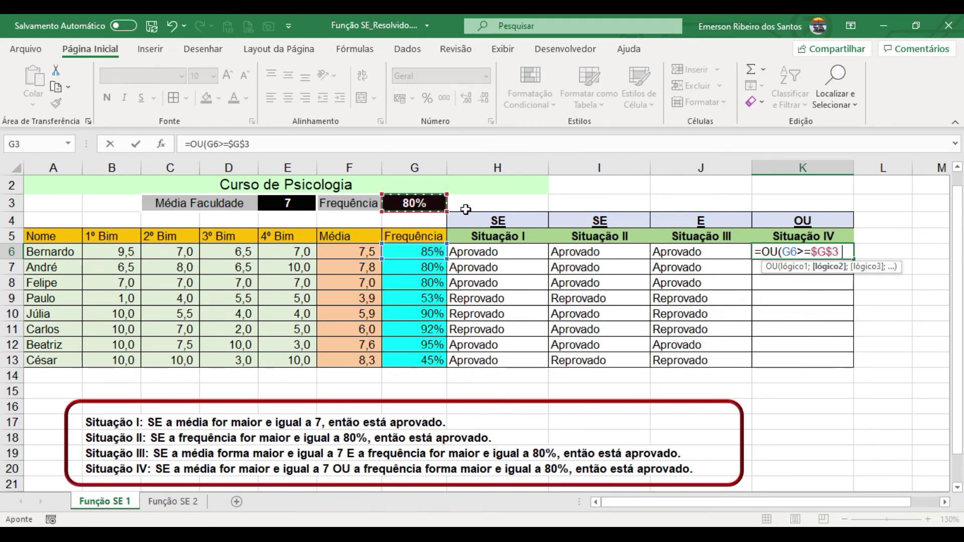
# - Complete the K6 OU formula with the second condition F6>=$E$3 and fill it down through K13
pyautogui.click(367, 251)
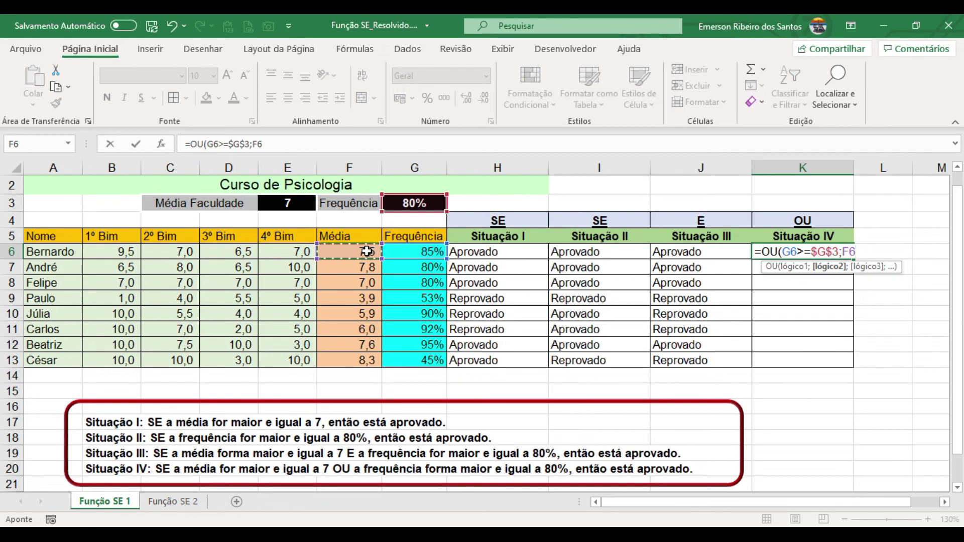
pyautogui.write('>=')
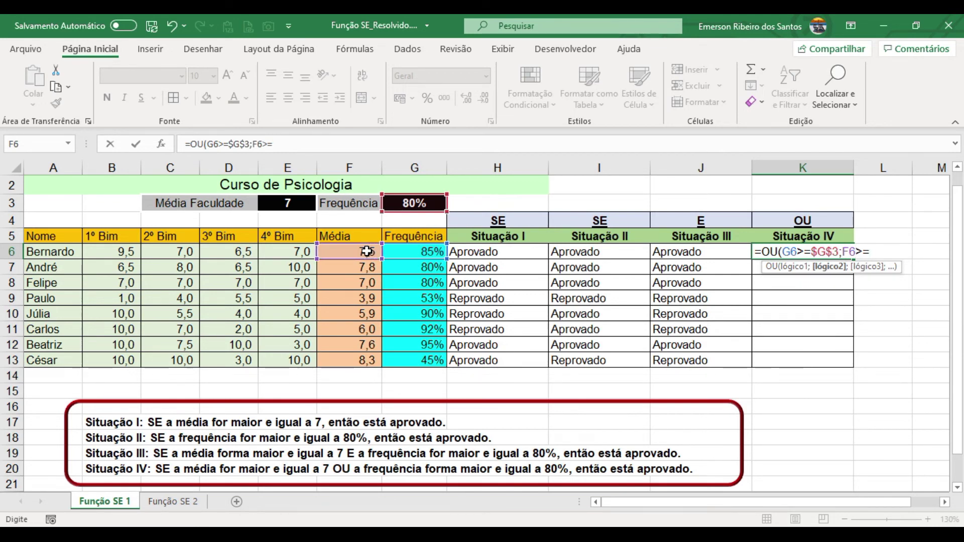
pyautogui.click(289, 207)
pyautogui.press('F4')
pyautogui.write(')')
pyautogui.press('Return')
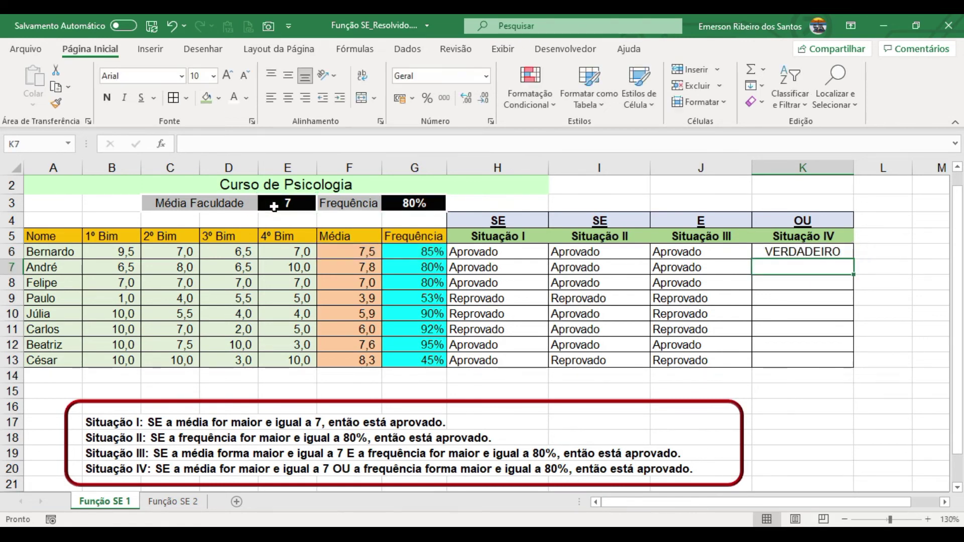
pyautogui.press('Up')
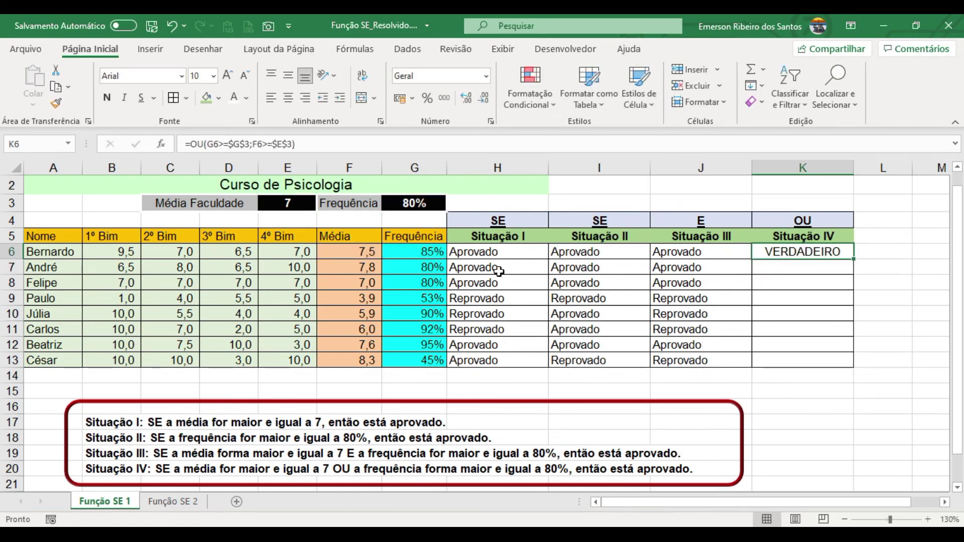
pyautogui.doubleClick(854, 259)
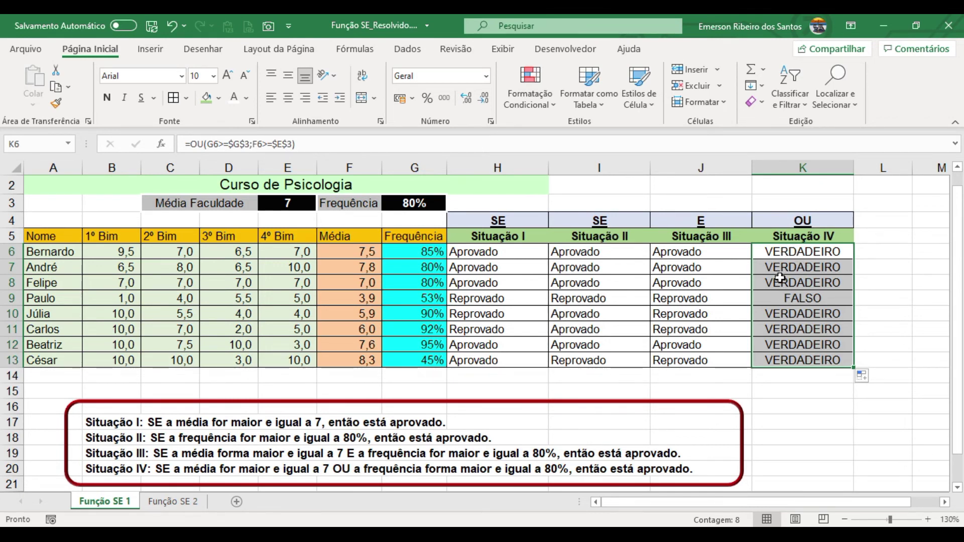
# - Compare the Média and Frequência values in rows 9 and 10 with the minimum criteria and their OU results
pyautogui.click(785, 250)
pyautogui.moveTo(806, 301); pyautogui.dragTo(358, 302)
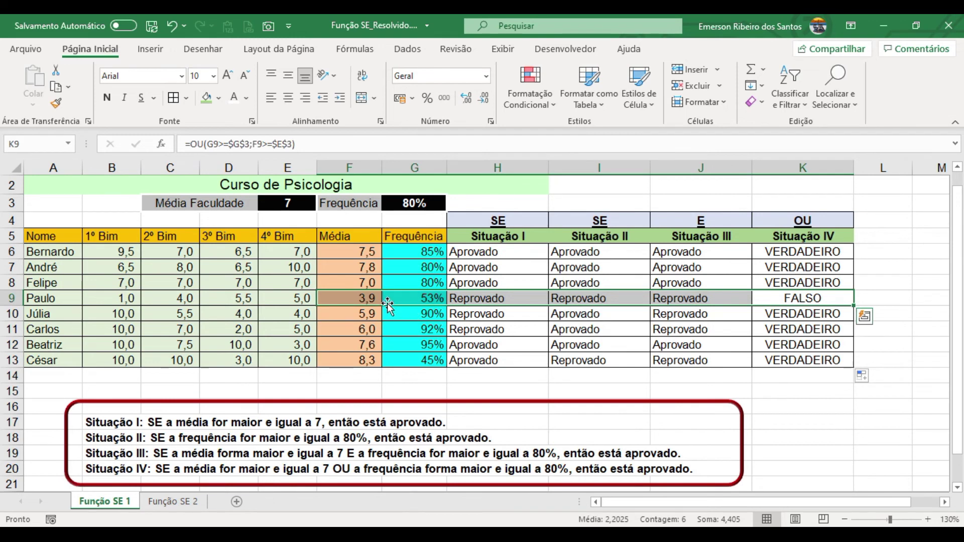
pyautogui.click(361, 300)
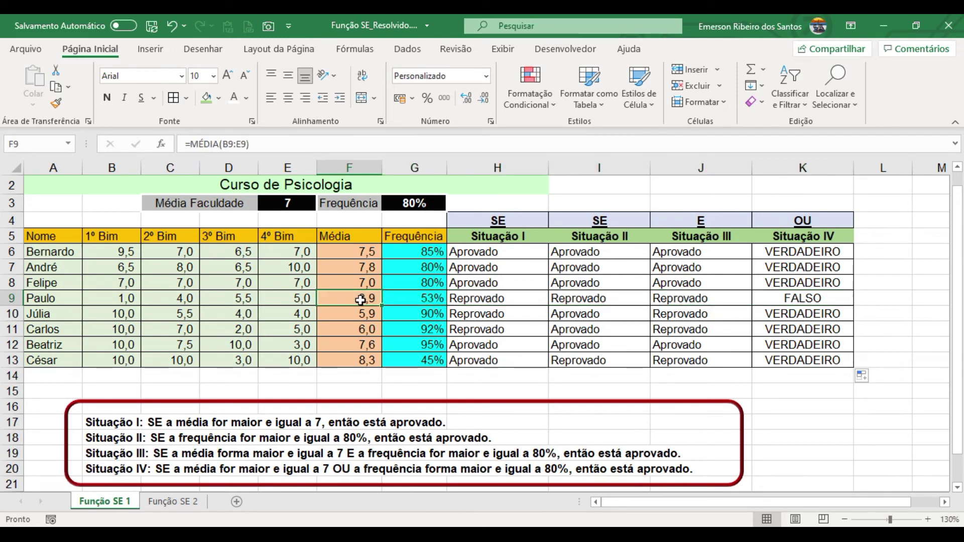
pyautogui.click(433, 300)
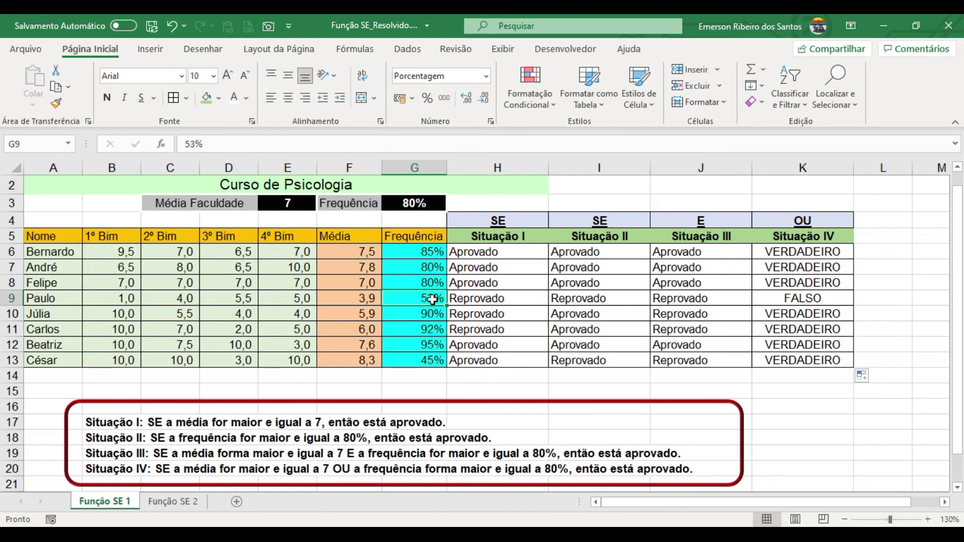
pyautogui.moveTo(365, 300)
pyautogui.mouseDown()
pyautogui.moveTo(757, 294)
pyautogui.moveTo(366, 300)
pyautogui.mouseUp()
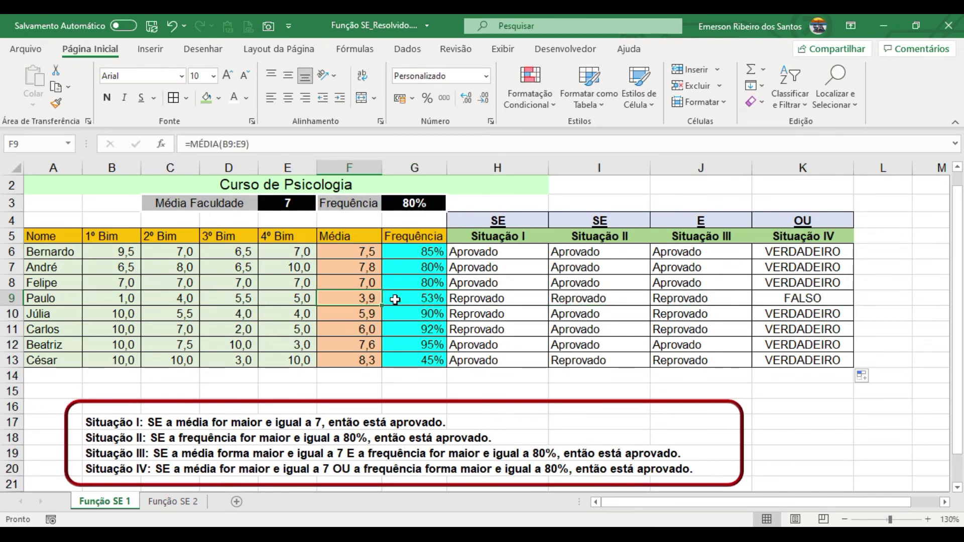
pyautogui.click(363, 316)
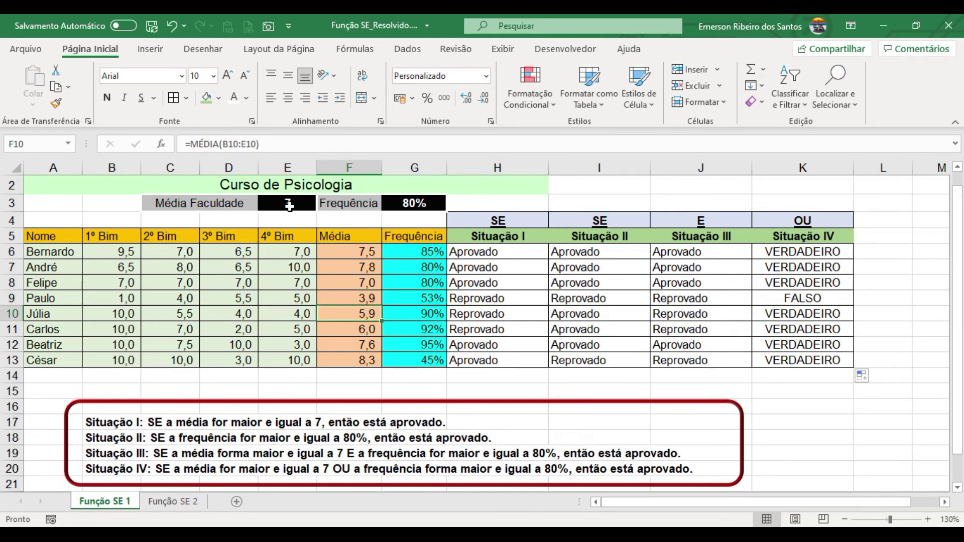
pyautogui.click(416, 313)
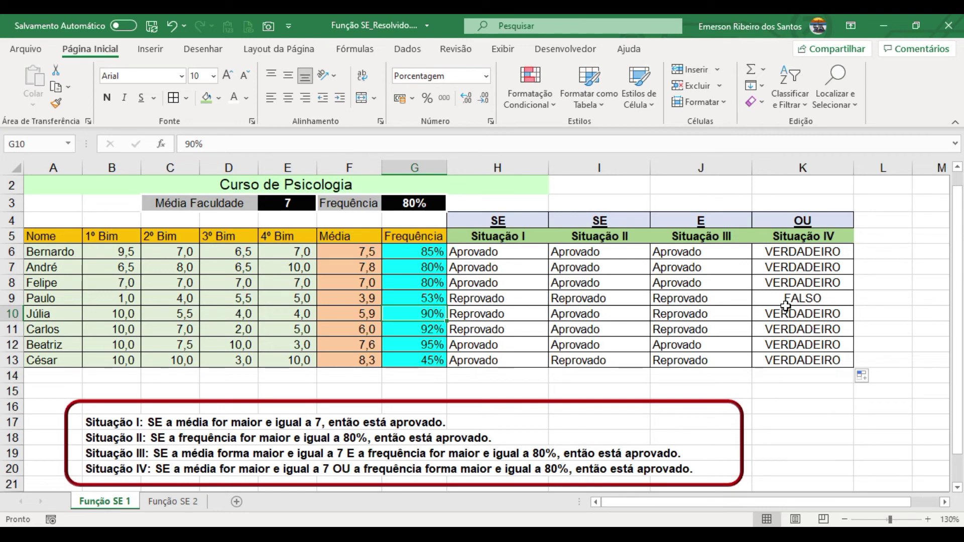
# - Clear the OU formulas from the Situação IV column, K6 through K13
pyautogui.click(774, 254)
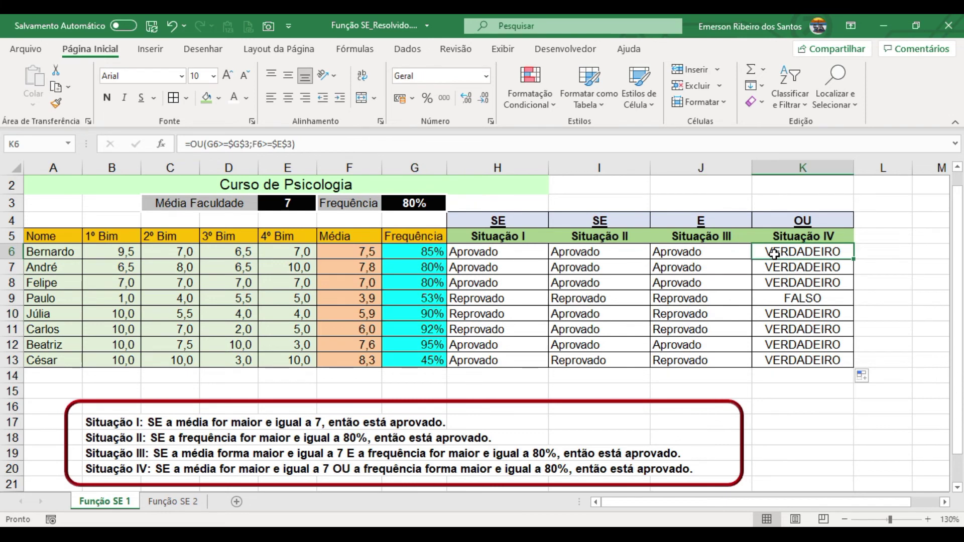
pyautogui.hotkey('ctrl', 'shift', 'Down')
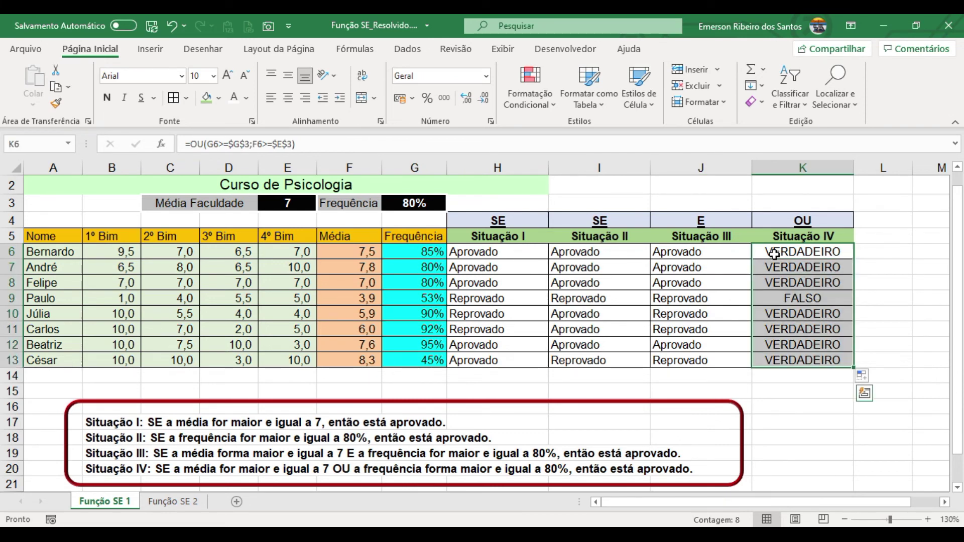
pyautogui.press('Delete')
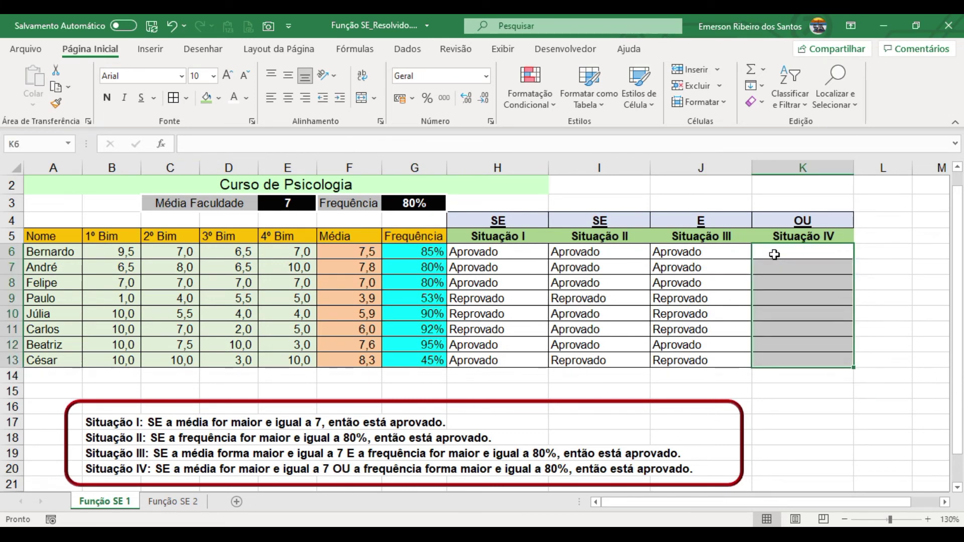
# - Start a SE formula in K6 with a nested OU test whose first condition is G6>=$G$3
pyautogui.press('Up')
pyautogui.press('Down')
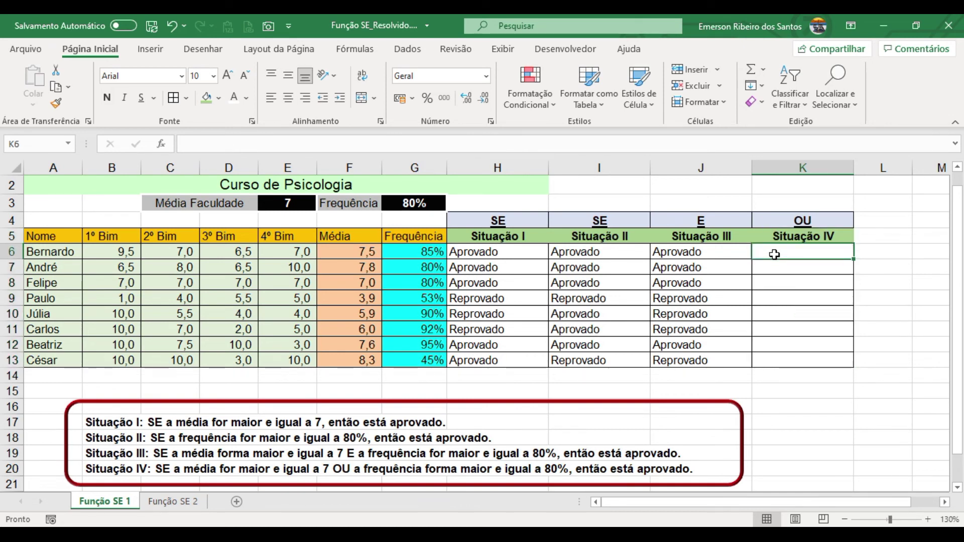
pyautogui.write('=')
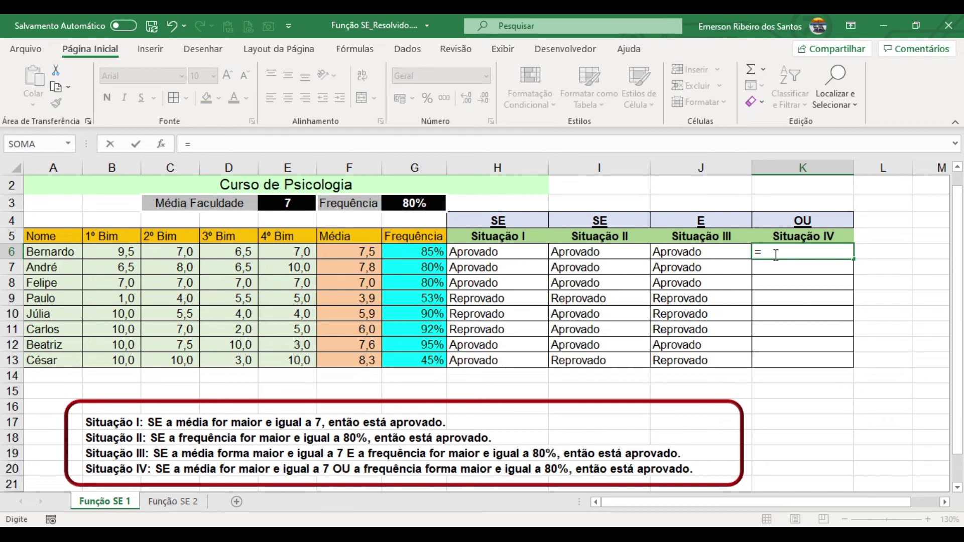
pyautogui.write('se')
pyautogui.press('Tab')
pyautogui.write('ou')
pyautogui.press('Tab')
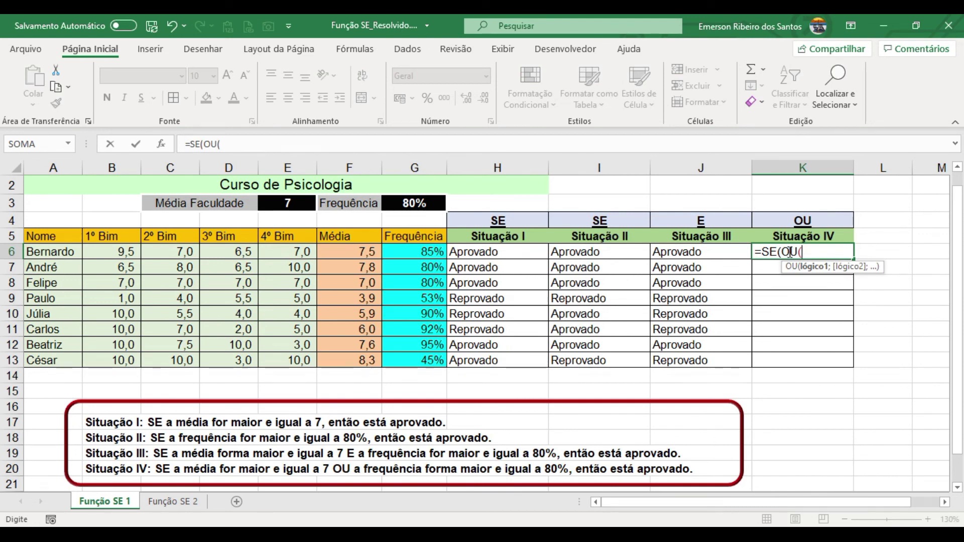
pyautogui.click(410, 254)
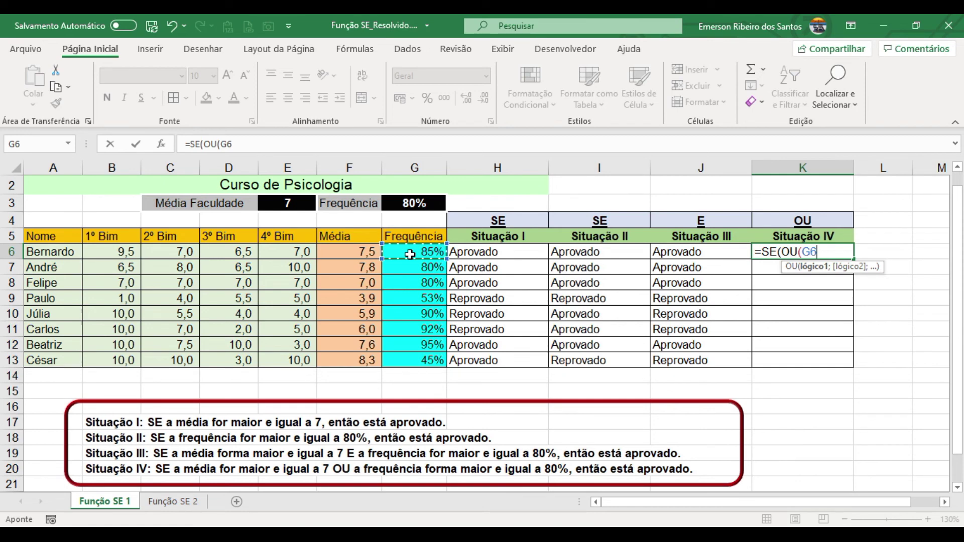
pyautogui.write('>=')
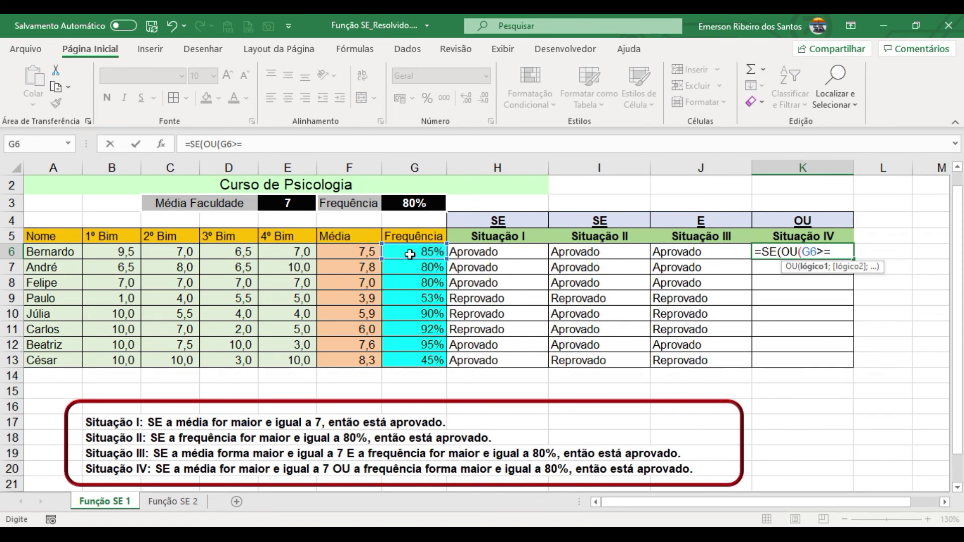
pyautogui.click(417, 202)
pyautogui.press('F4')
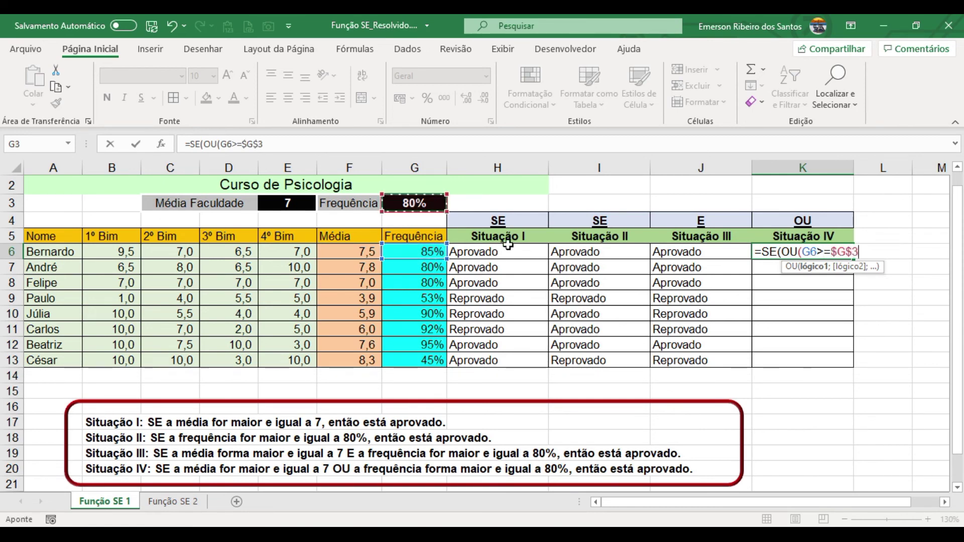
pyautogui.write(';')
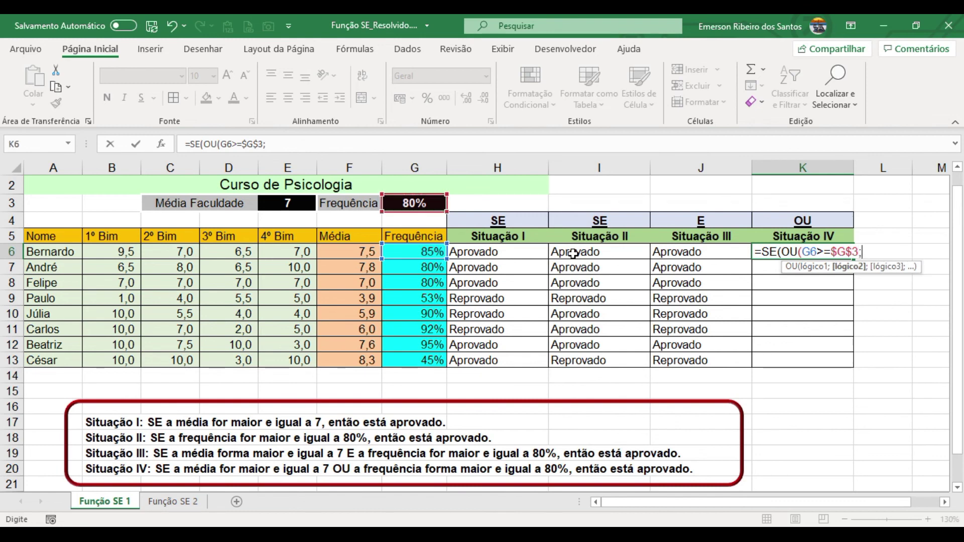
# - Add F6>=$E$3 as the second OU condition in the K6 formula and close the logical test
pyautogui.click(361, 254)
pyautogui.write('>')
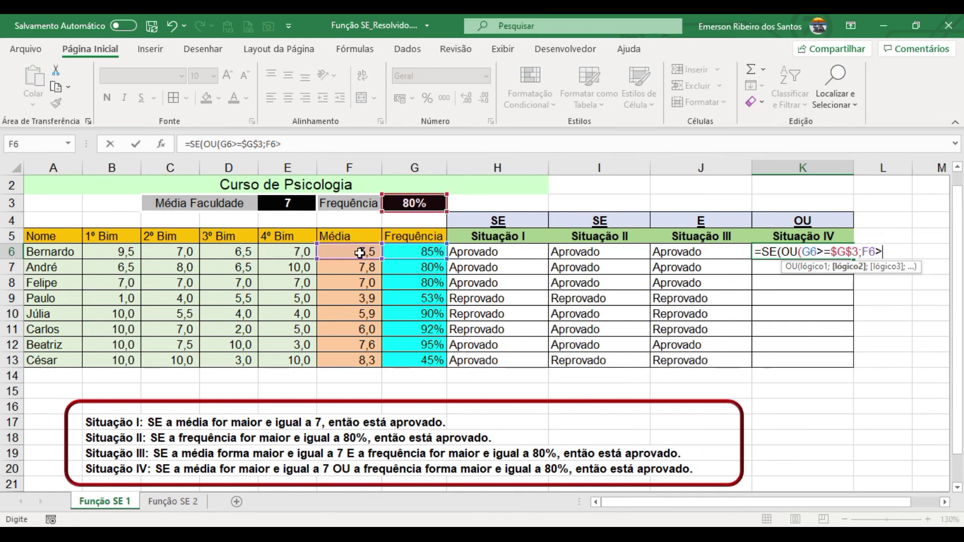
pyautogui.write('=')
pyautogui.click(304, 203)
pyautogui.press('F4')
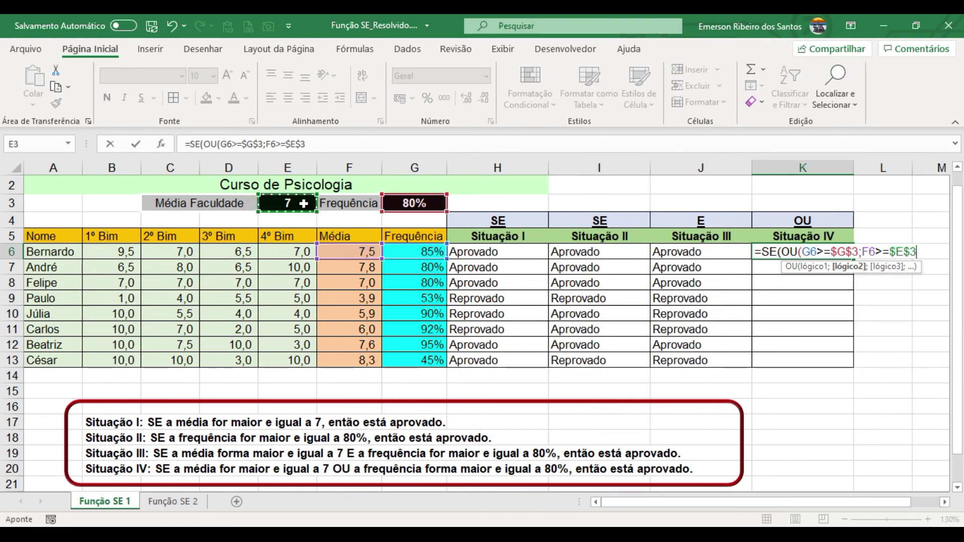
pyautogui.write(')')
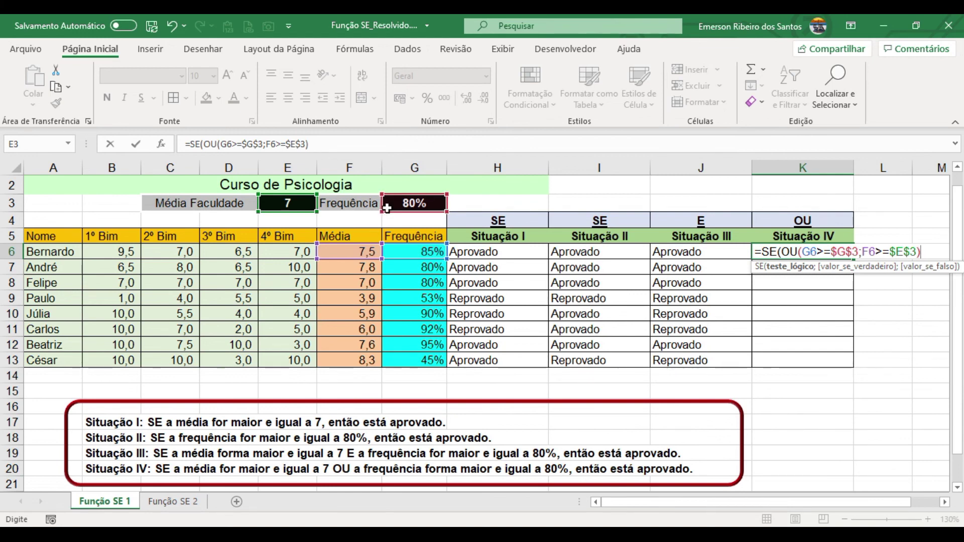
pyautogui.write(';')
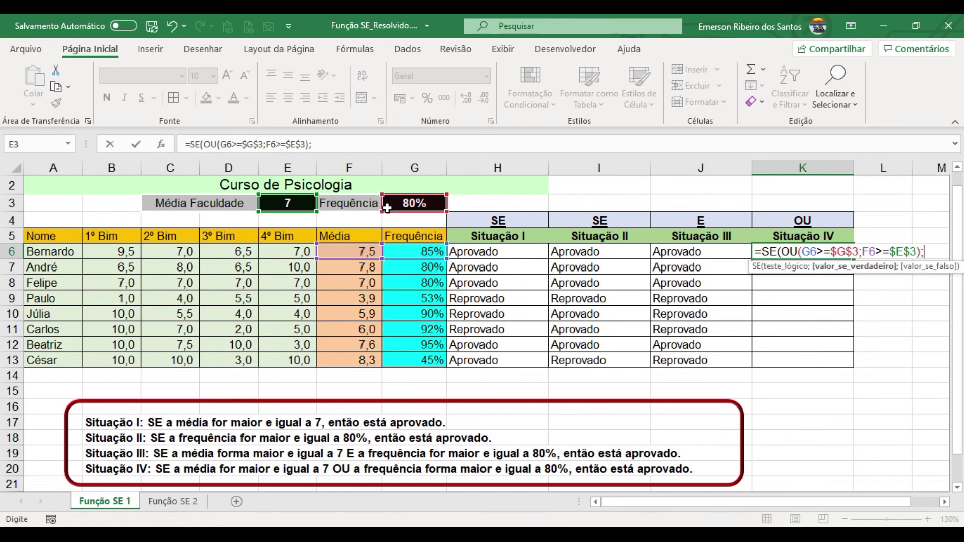
# - Finish the K6 formula with "Aprovado" if true and "Reprovado" if false, and fill it down through K13
pyautogui.write('"Aprovado";')
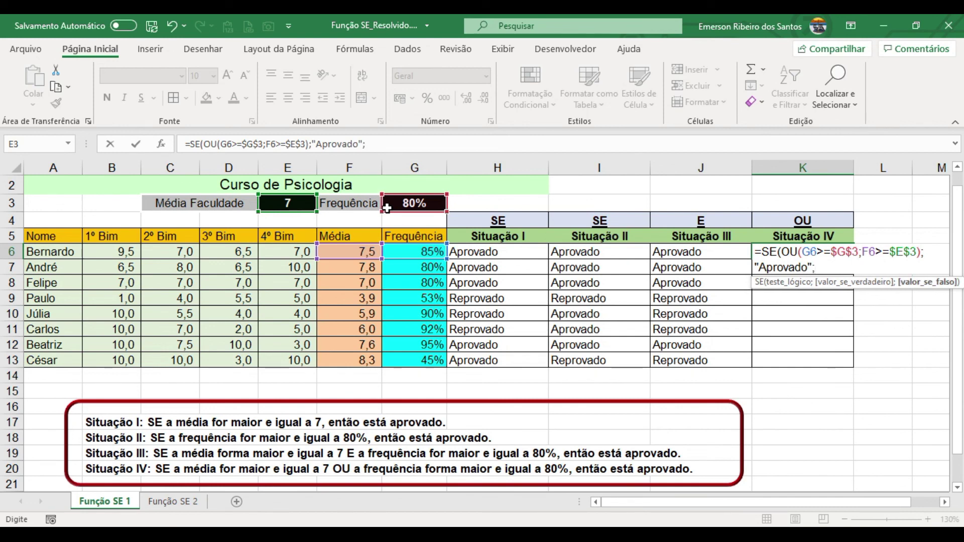
pyautogui.write('"Reprovado"')
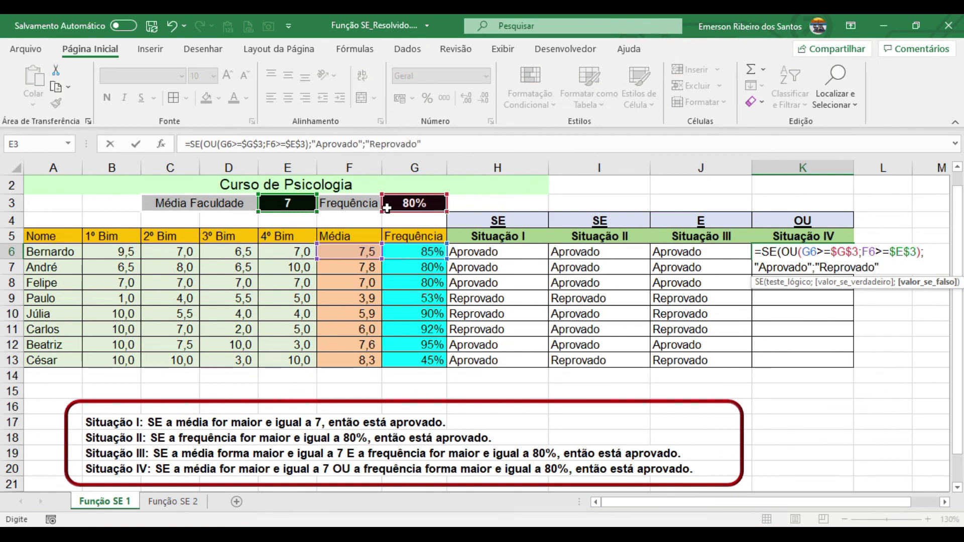
pyautogui.write(')')
pyautogui.press('Return')
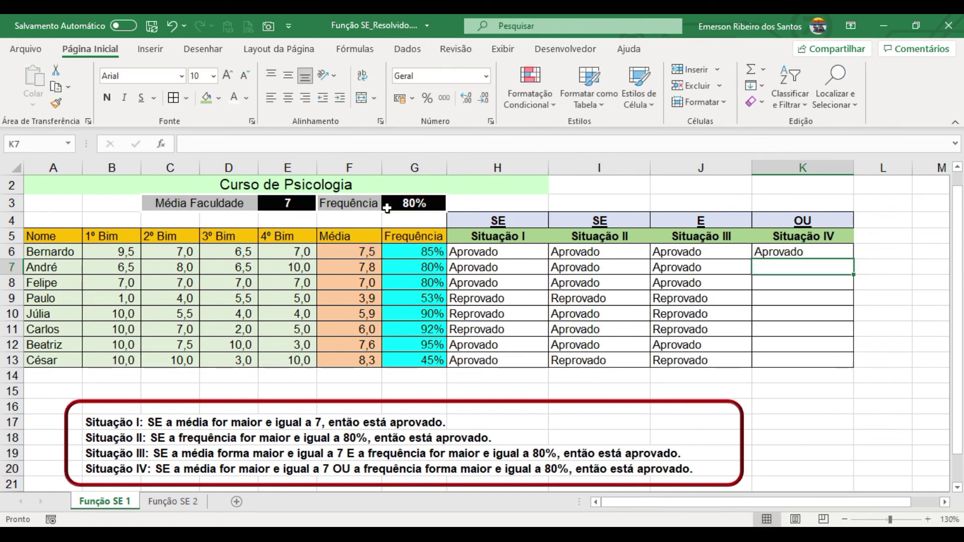
pyautogui.click(791, 252)
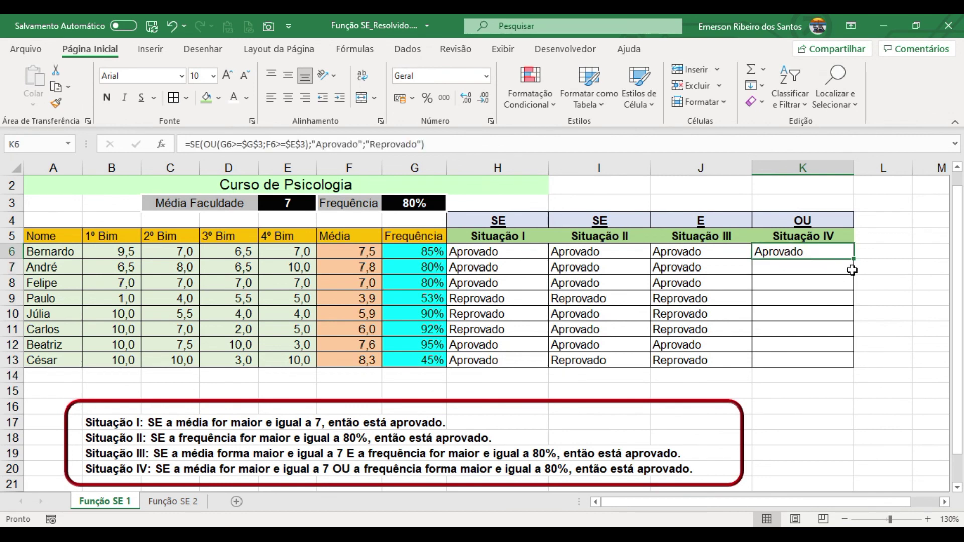
pyautogui.doubleClick(853, 259)
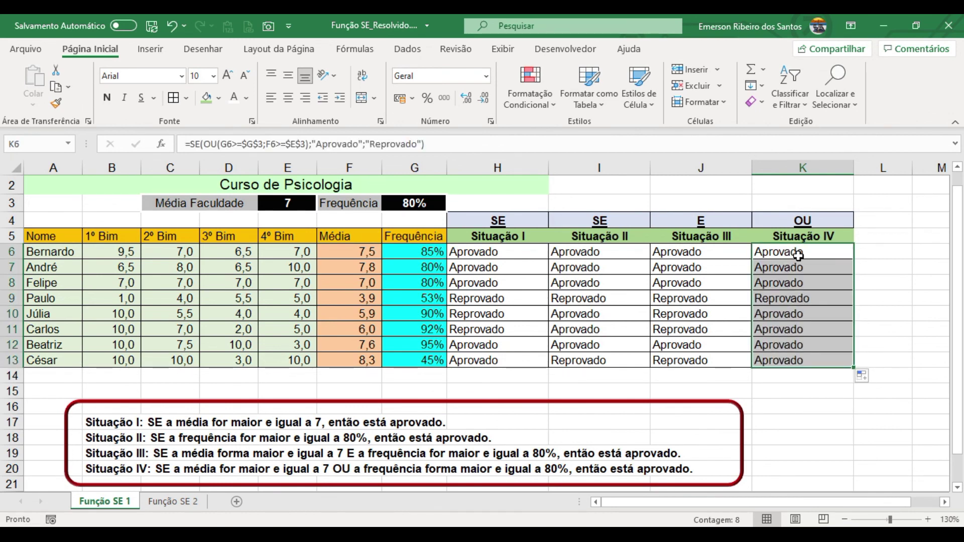
# - Compare the Média and Frequência values in row 9 with the minimum criteria and its Situação IV result
pyautogui.click(809, 297)
pyautogui.moveTo(809, 298); pyautogui.dragTo(355, 298)
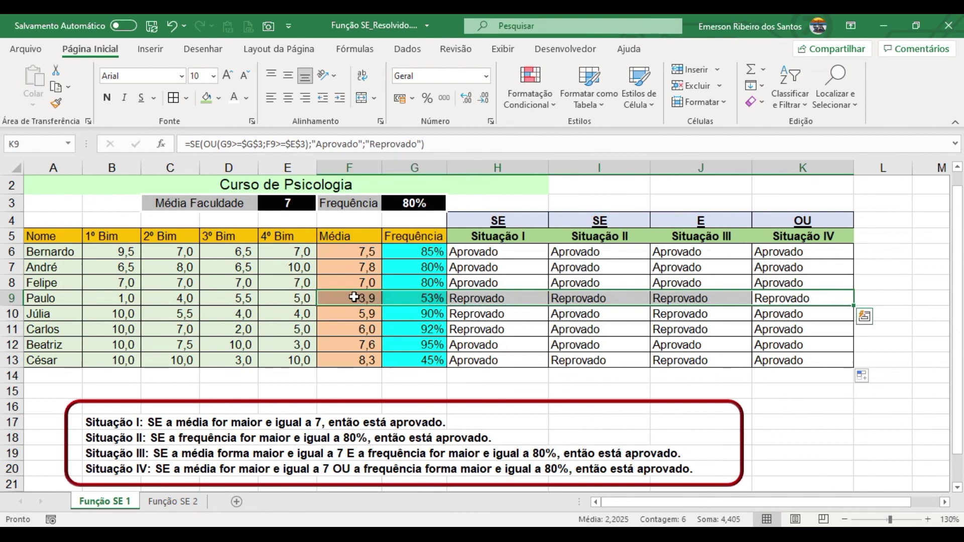